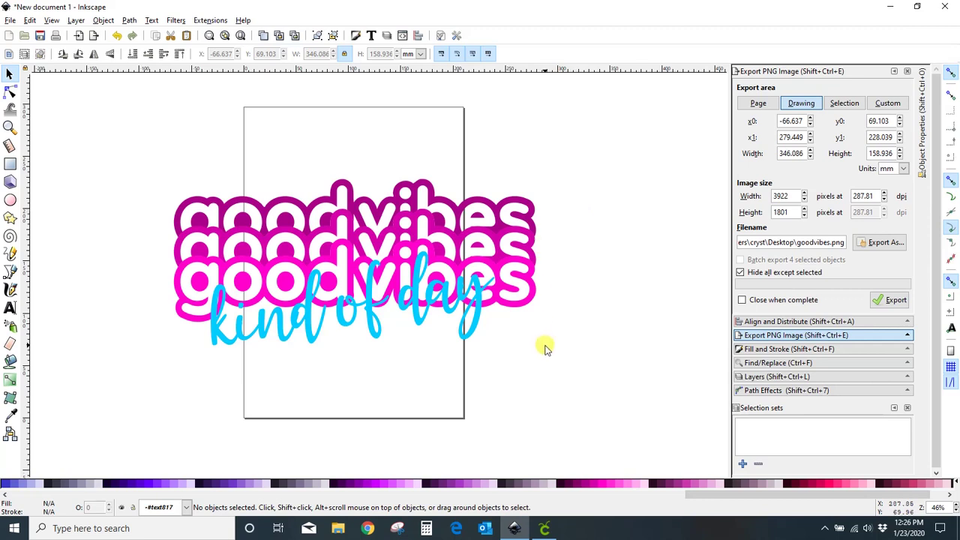
- Select the grouped pink 'good vibes' and blue 'kind of day' artwork
left_click(468, 321)
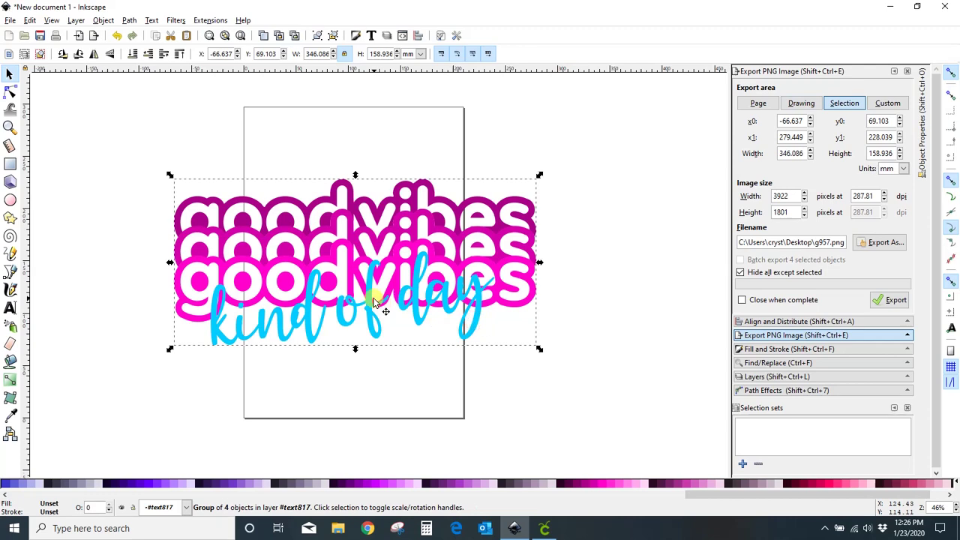
- Drag the grouped design down-left, well clear of the page, then return to the empty page
left_click_drag(498, 258, 438, 470)
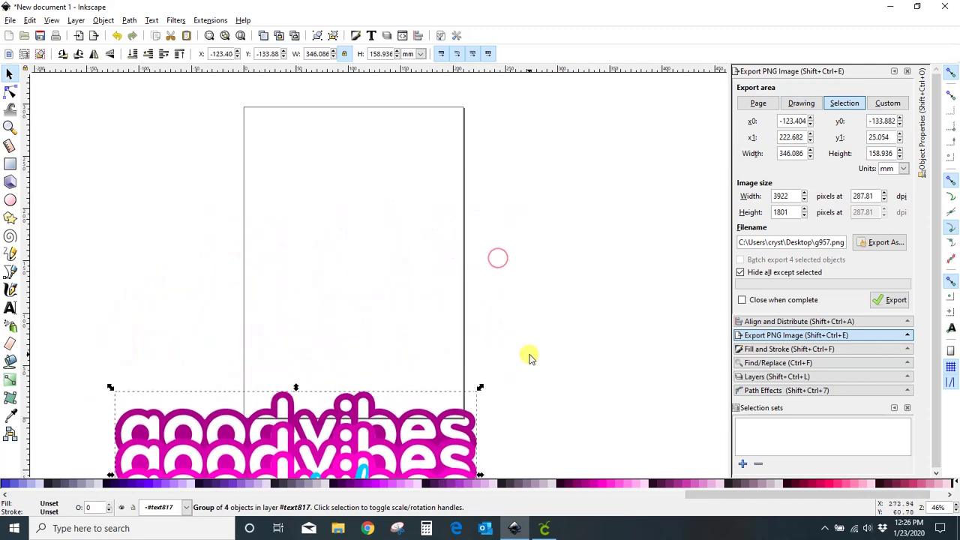
scroll(529, 357, "down", 3)
left_click_drag(439, 336, 450, 475)
scroll(585, 300, "up", 5)
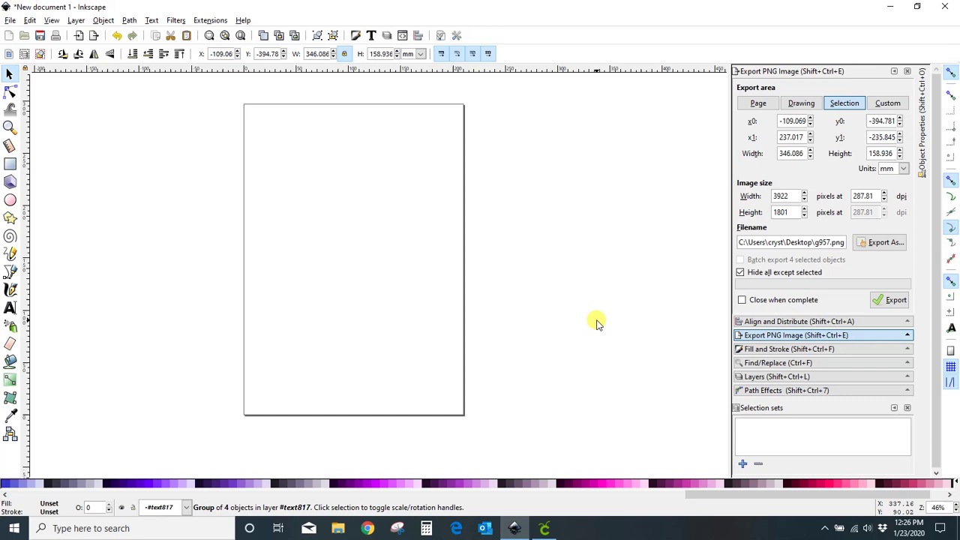
- Nudge the design right and ungroup it with Ctrl+Shift+G into separate layers
scroll(594, 321, "down", 10)
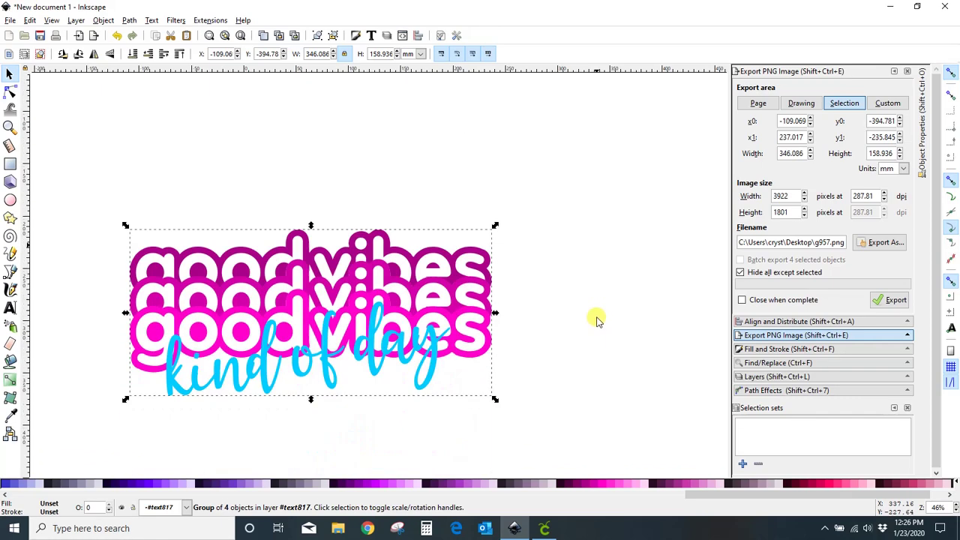
left_click_drag(380, 254, 440, 246)
left_click(638, 295)
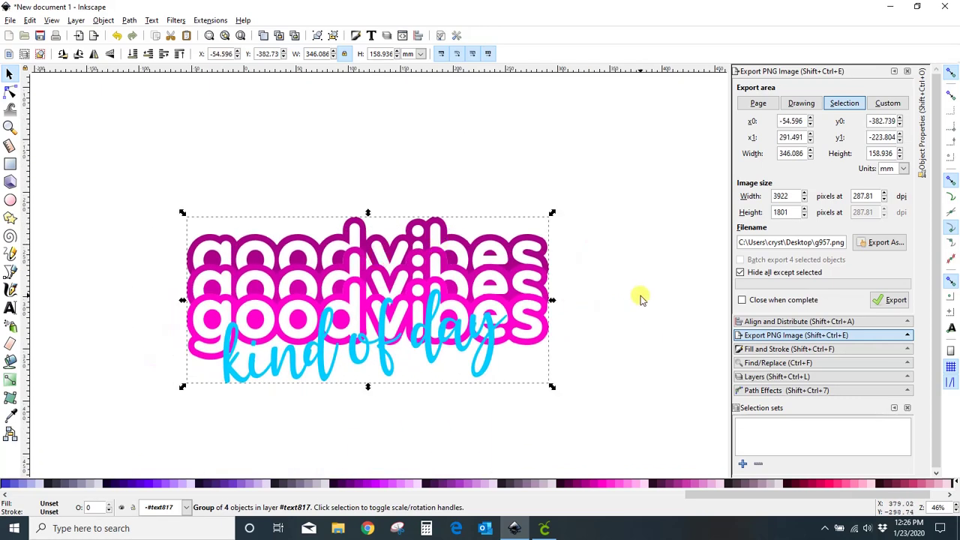
left_click(510, 274)
key("ctrl+shift+g")
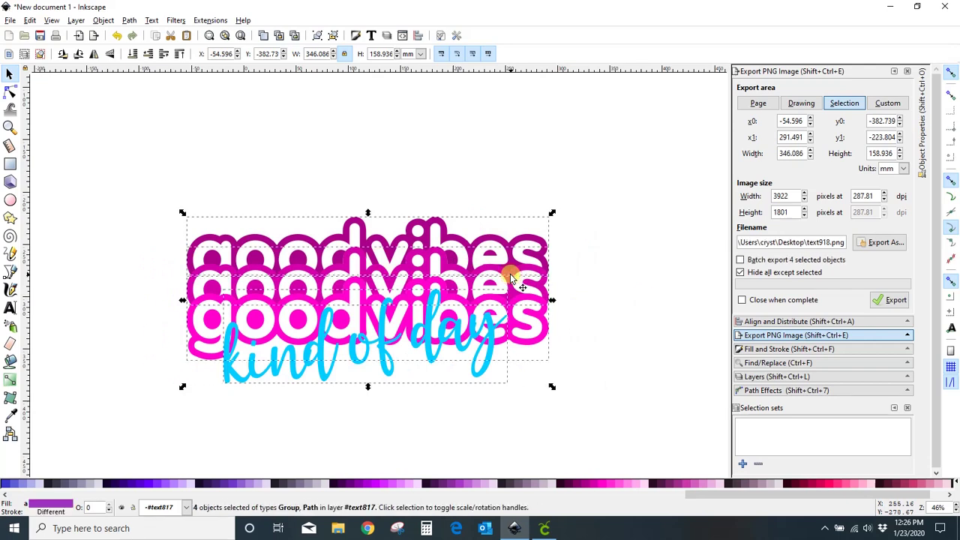
left_click(616, 300)
- Spread out the pink 'goodvibes' layers and move 'kind of day' down below them
left_click_drag(533, 247, 546, 182)
left_click_drag(548, 332, 571, 404)
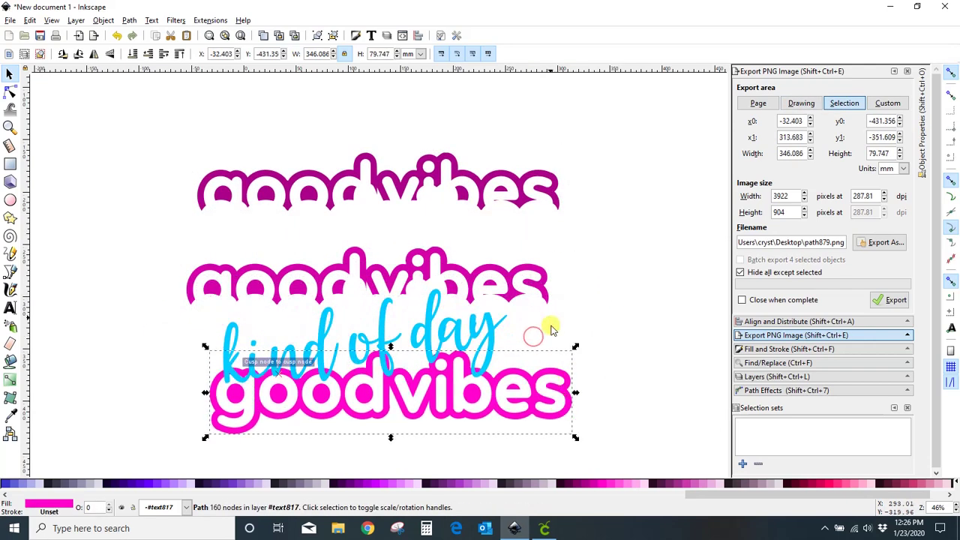
left_click_drag(542, 293, 552, 255)
left_click_drag(566, 379, 551, 317)
left_click(651, 380)
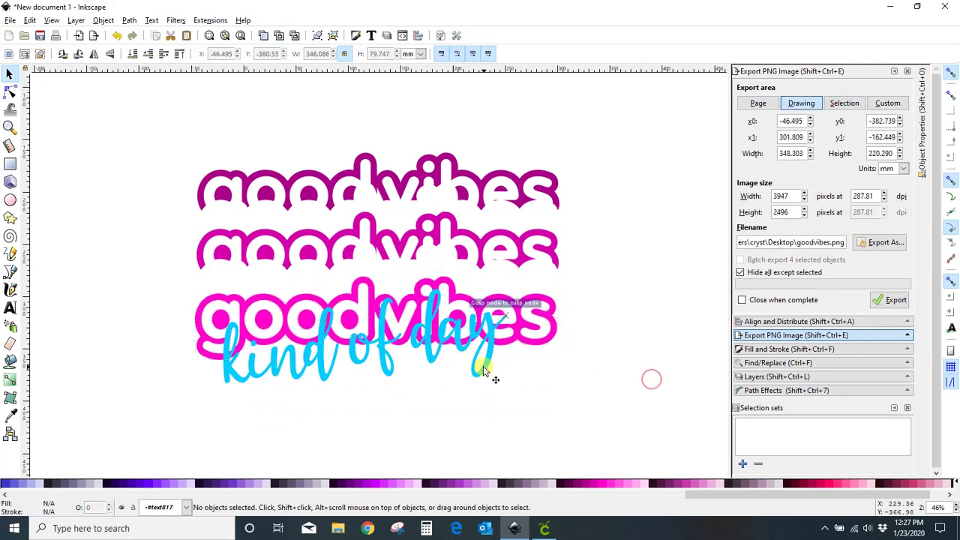
left_click_drag(484, 367, 489, 446)
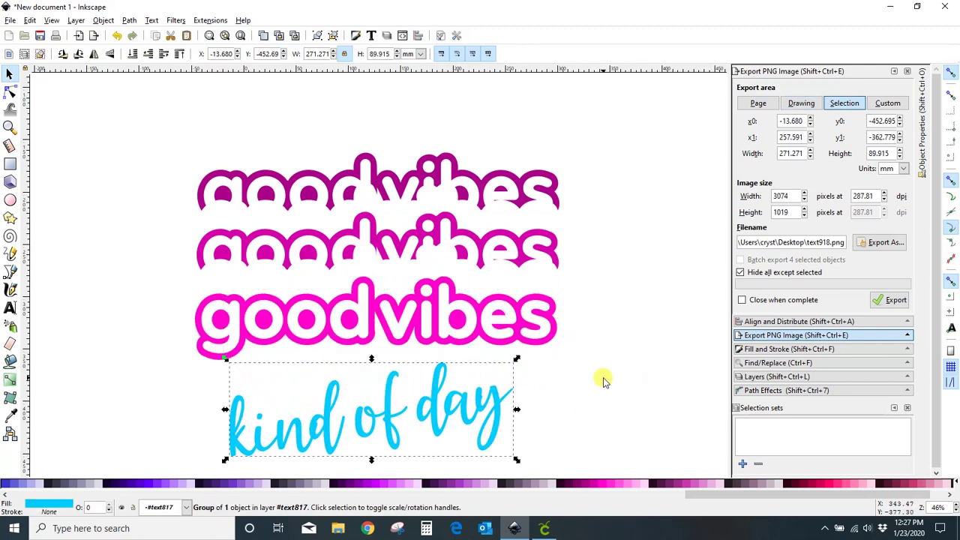
- Restack the three pink 'goodvibes' layers on top of one another
scroll(604, 379, "up", 2)
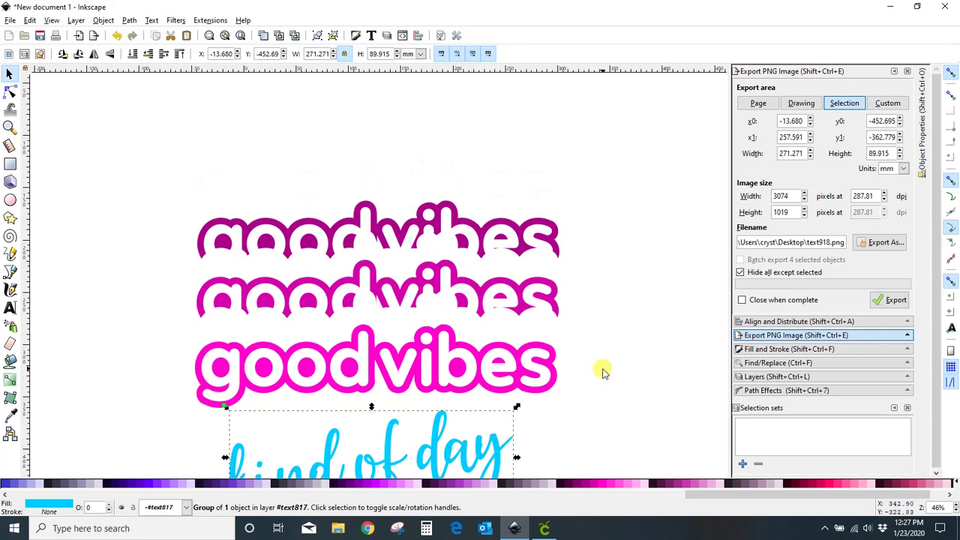
scroll(604, 366, "up", 1)
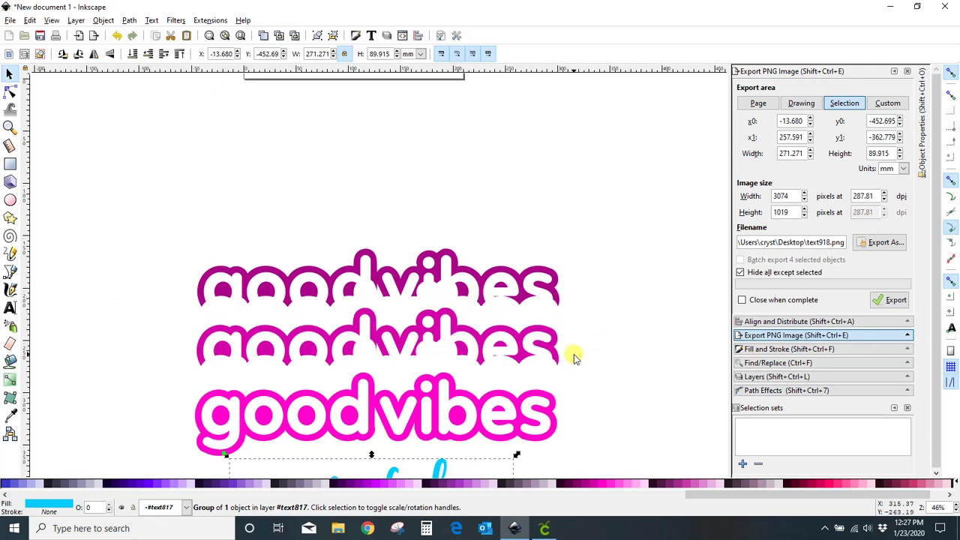
left_click_drag(536, 347, 535, 316)
left_click_drag(518, 402, 529, 333)
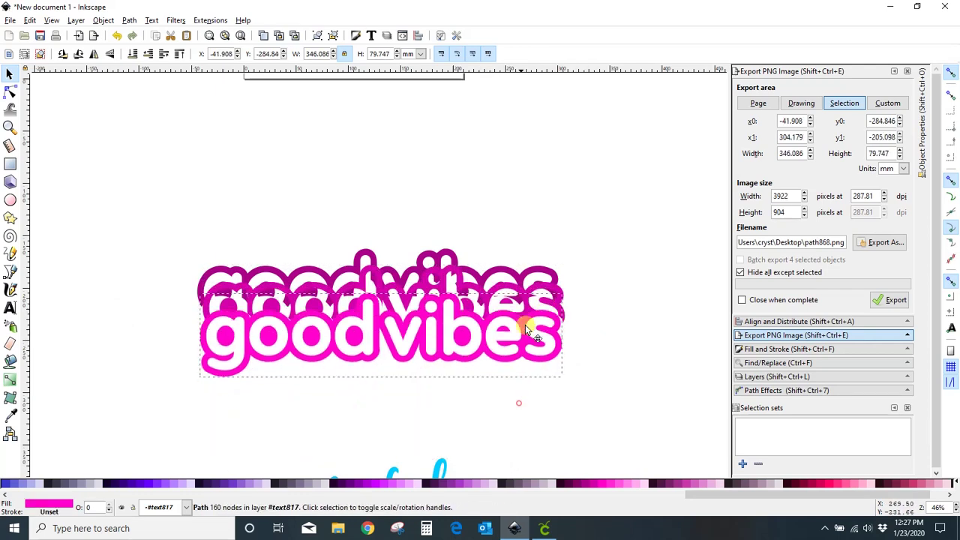
left_click(529, 334, "alt")
scroll(596, 343, "up", 15)
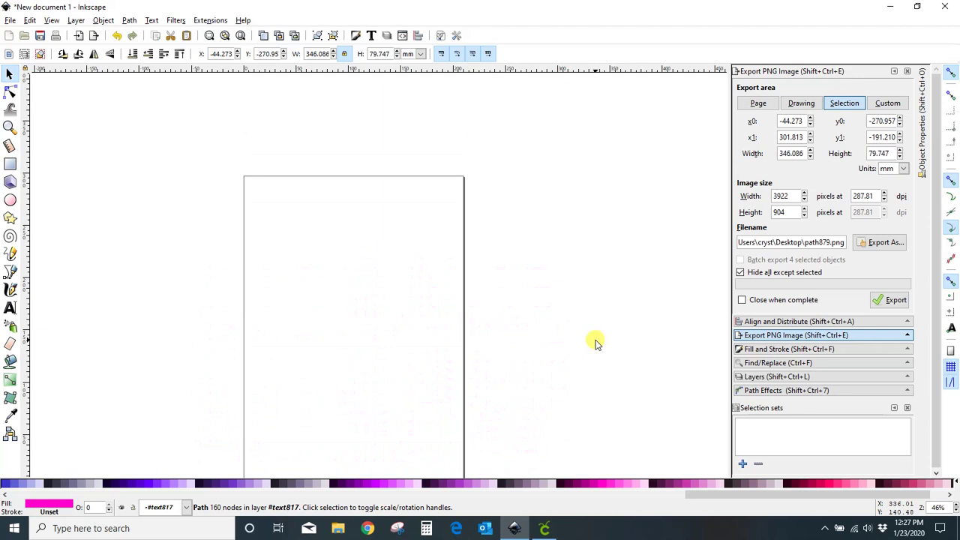
- Create new 'good vibes' text and move it onto the middle of the page
scroll(597, 342, "down", 2)
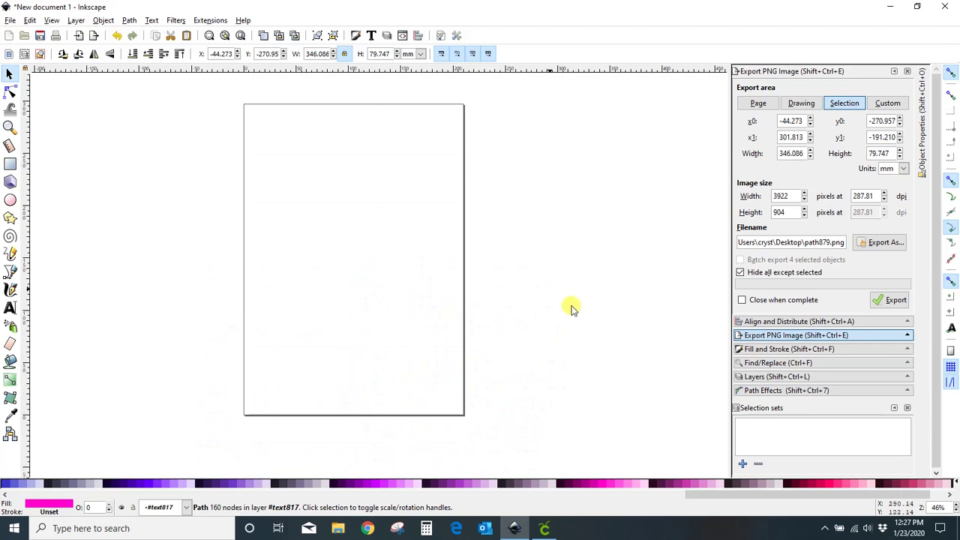
left_click(10, 309)
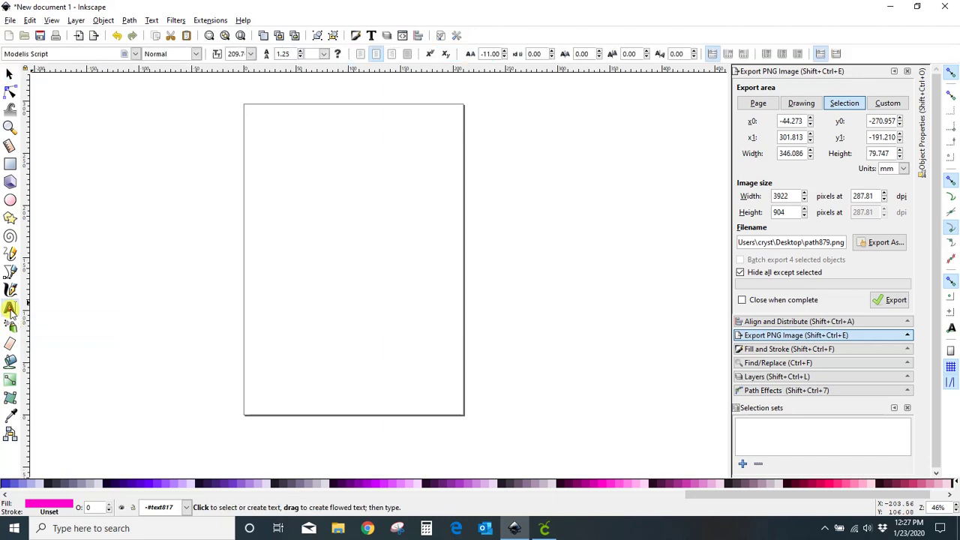
left_click(152, 275)
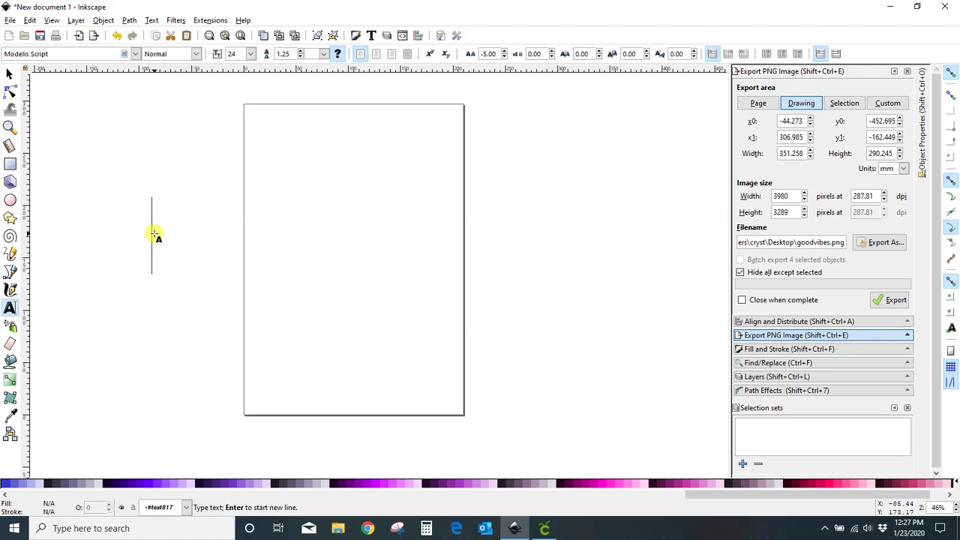
type("good vibes")
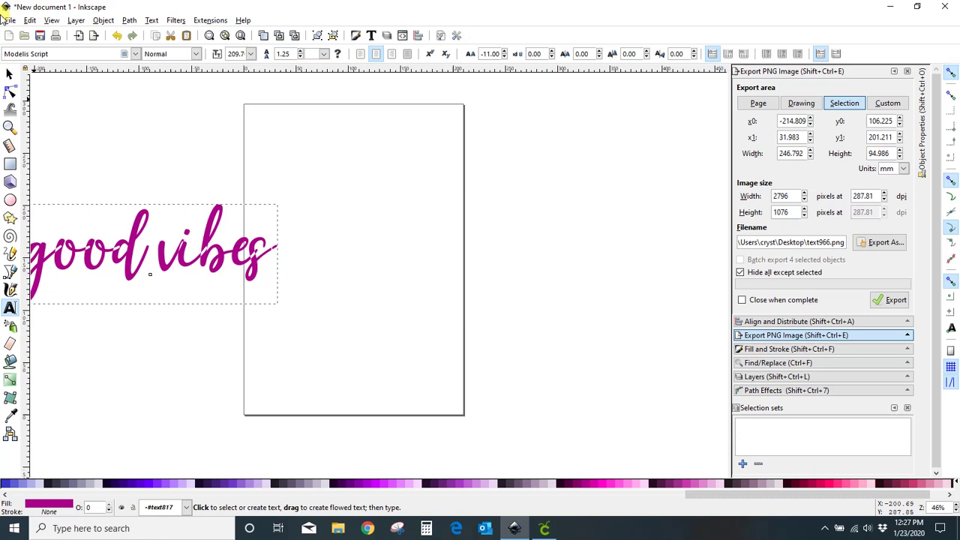
left_click(9, 73)
left_click_drag(163, 242, 390, 267)
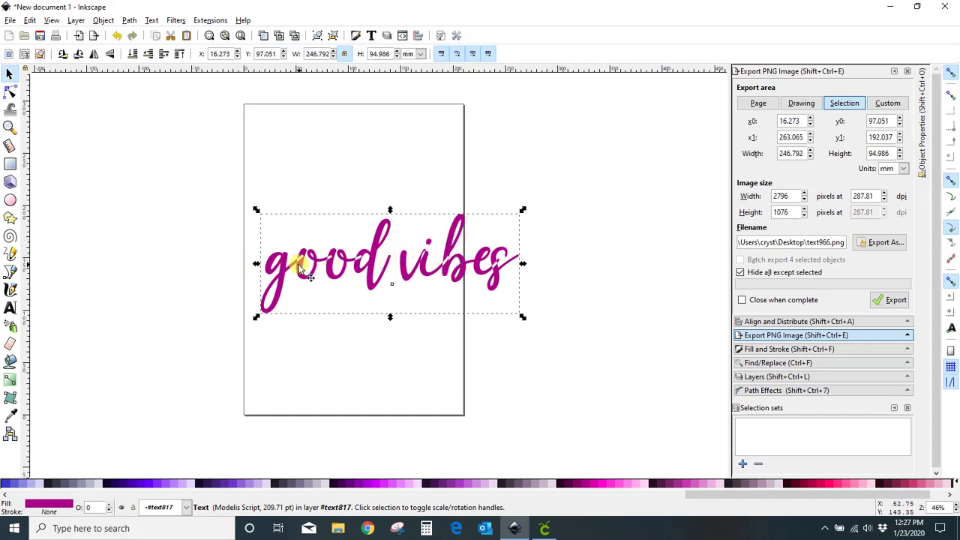
- Set the 'good vibes' text in the HankRnd font family
left_click(10, 307)
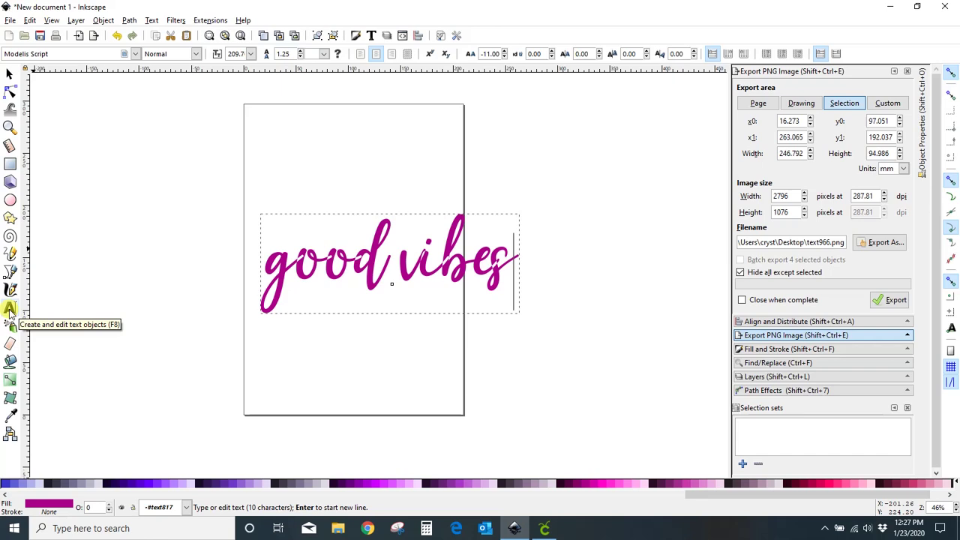
left_click(135, 53)
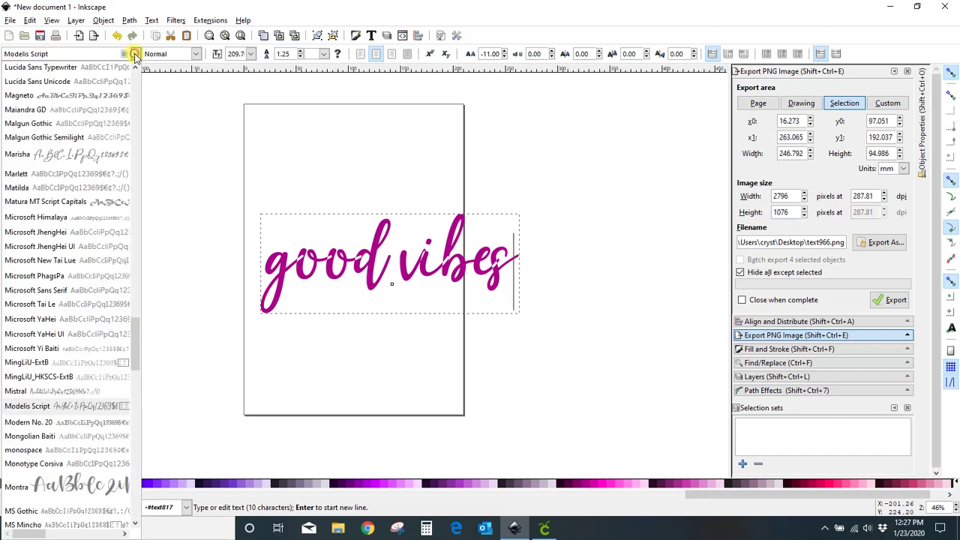
scroll(95, 155, "up", 5)
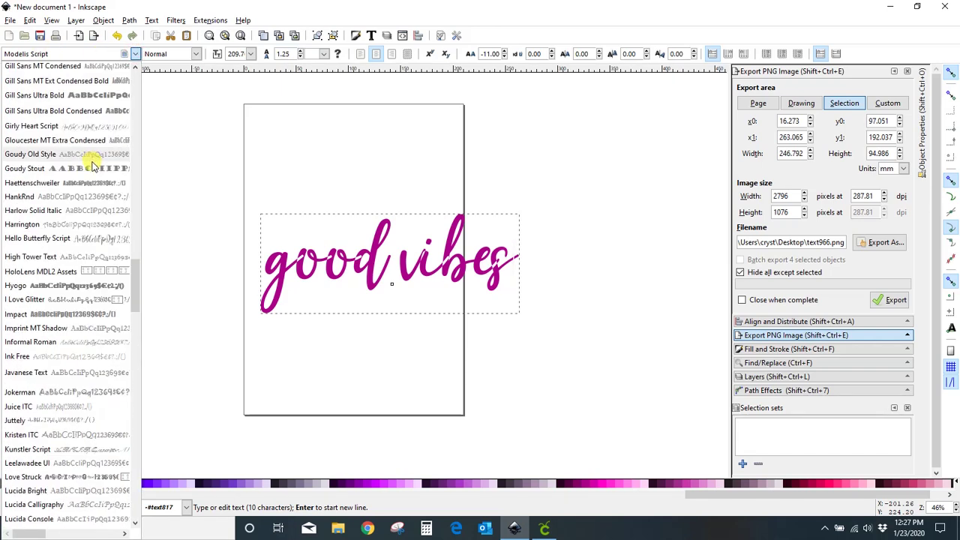
left_click(79, 198)
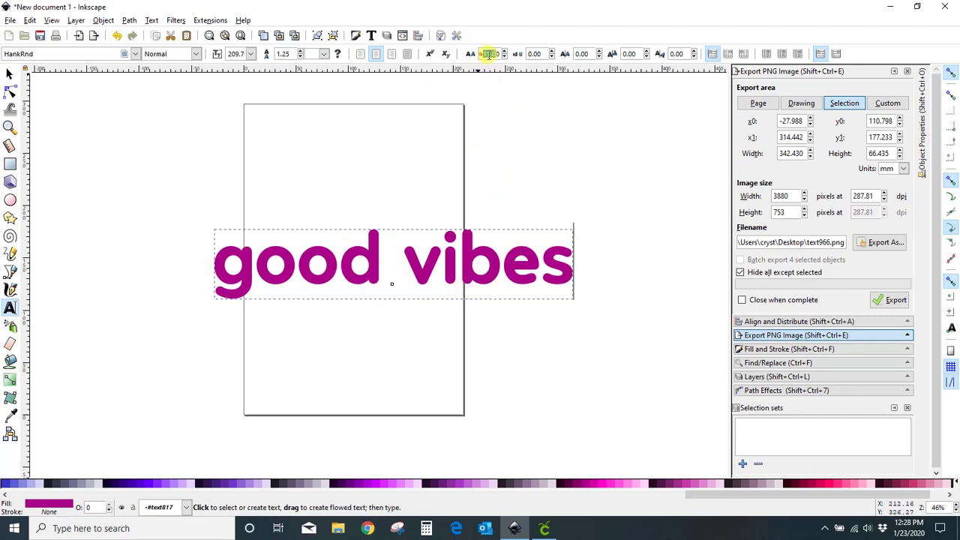
double_click(489, 54)
type("-0")
key("Return")
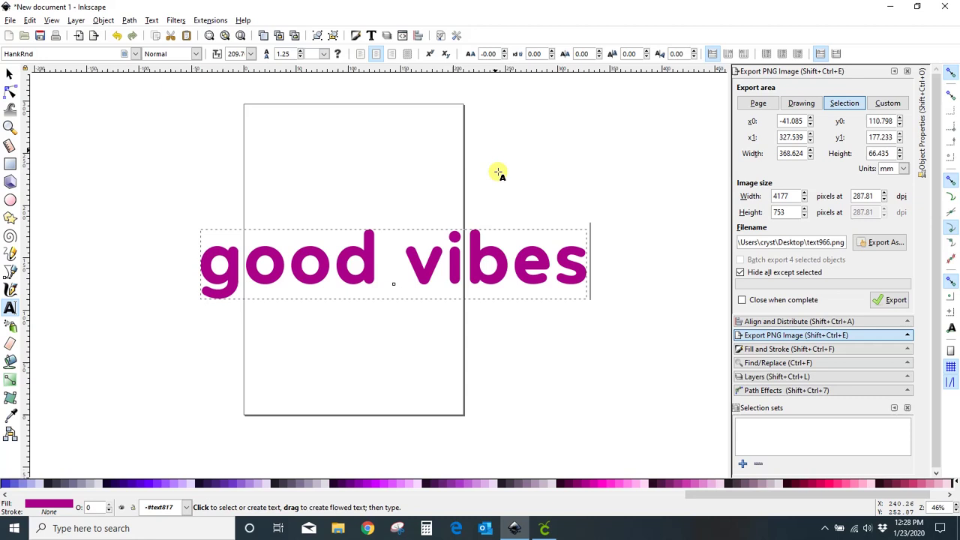
triple_click(491, 53)
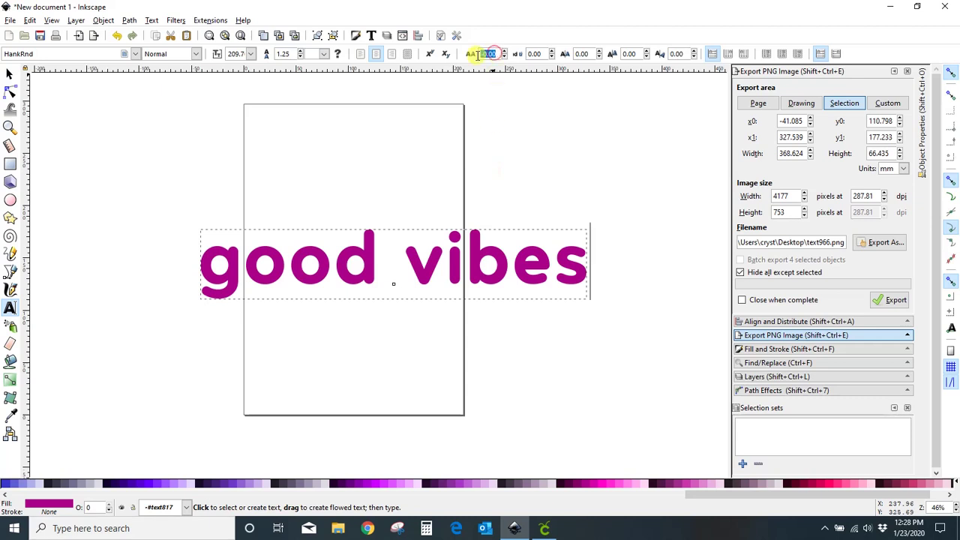
key("BackSpace")
type("-11")
key("Return")
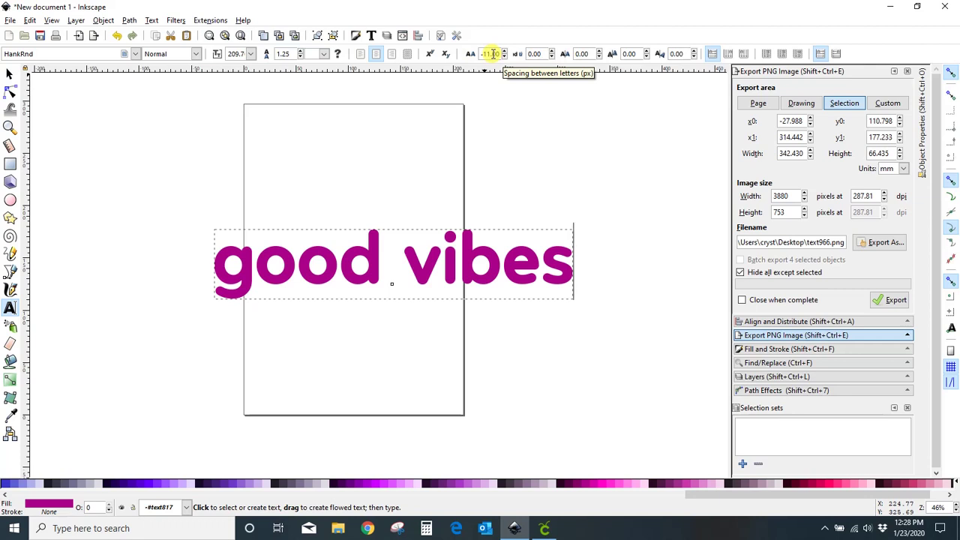
triple_click(489, 54)
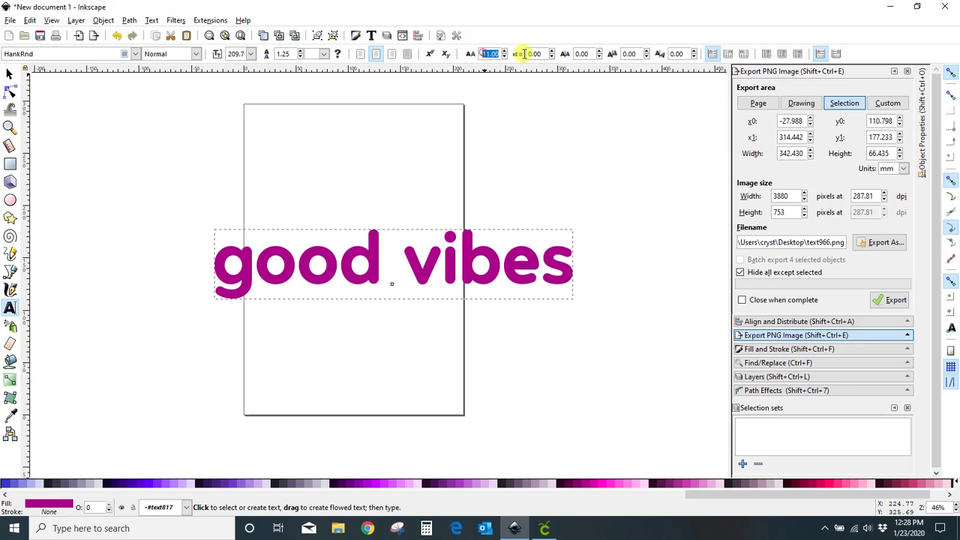
type("-")
key("BackSpace")
type("-30")
key("Return")
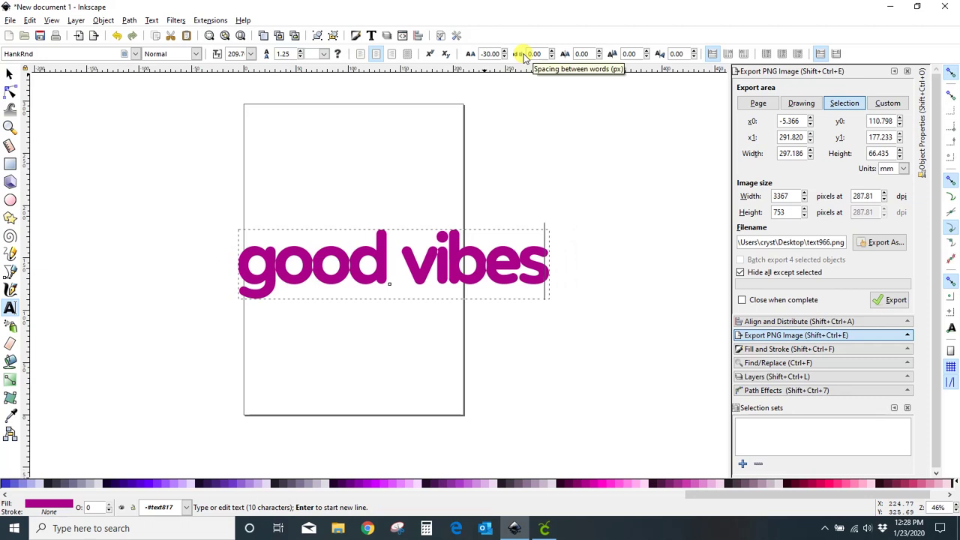
left_click(494, 54)
type("-11")
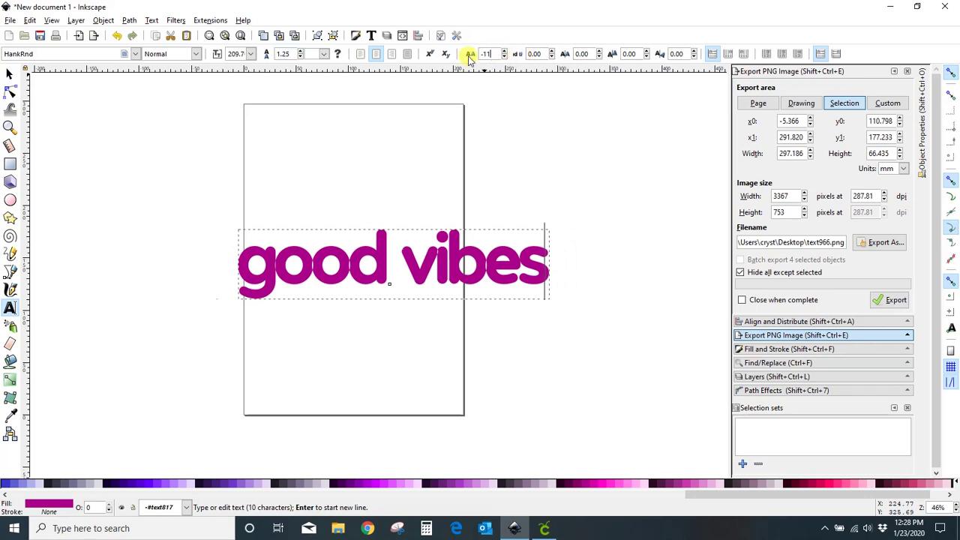
key("Return")
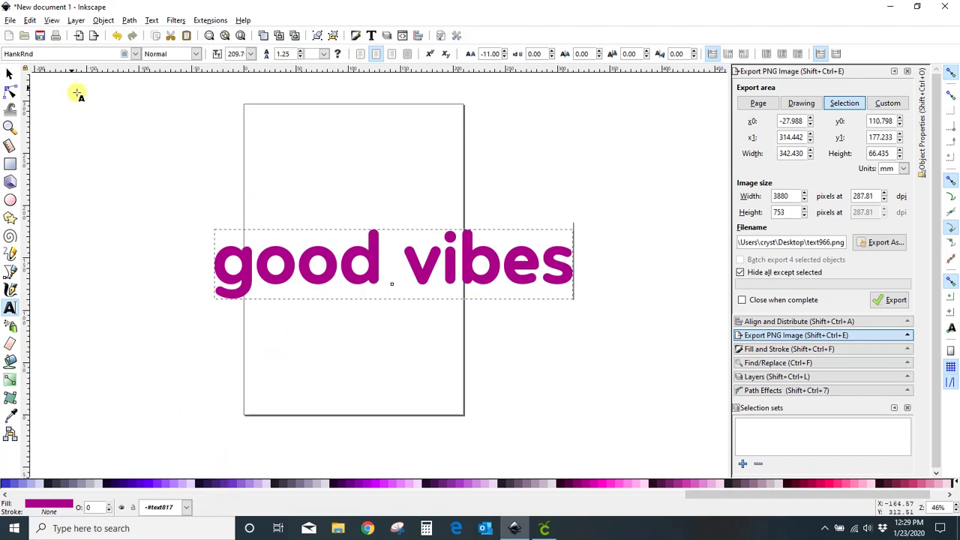
- Convert the 'good vibes' text to paths with Path > Object to Path
left_click(9, 75)
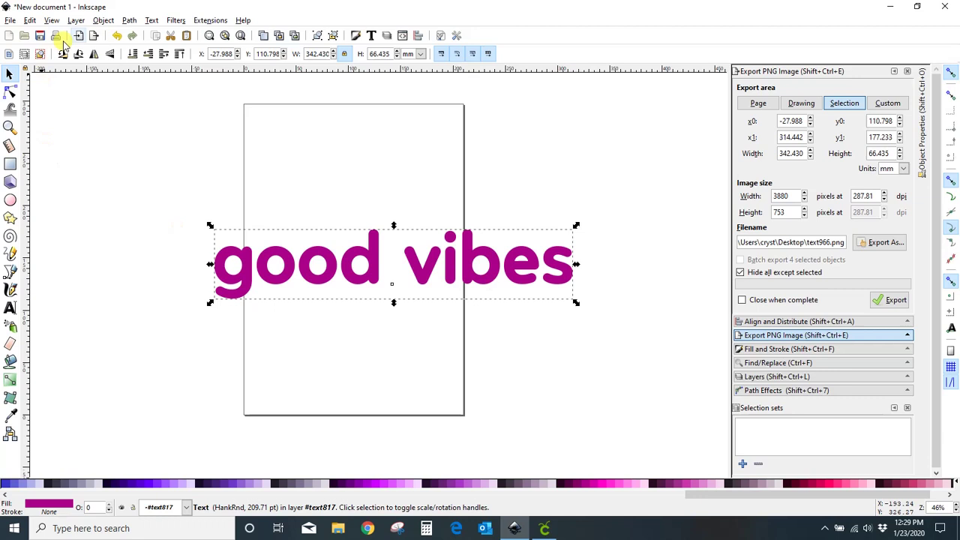
left_click(129, 20)
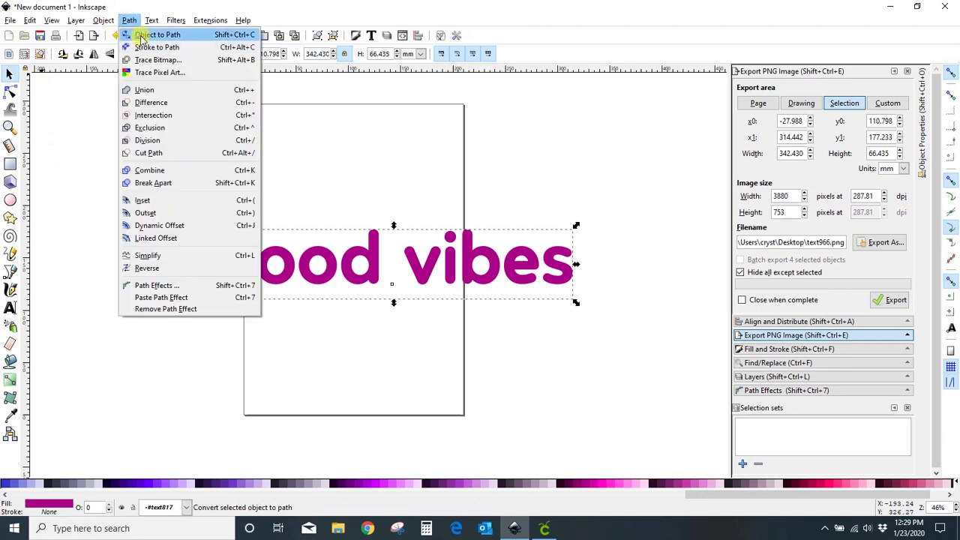
left_click(141, 38)
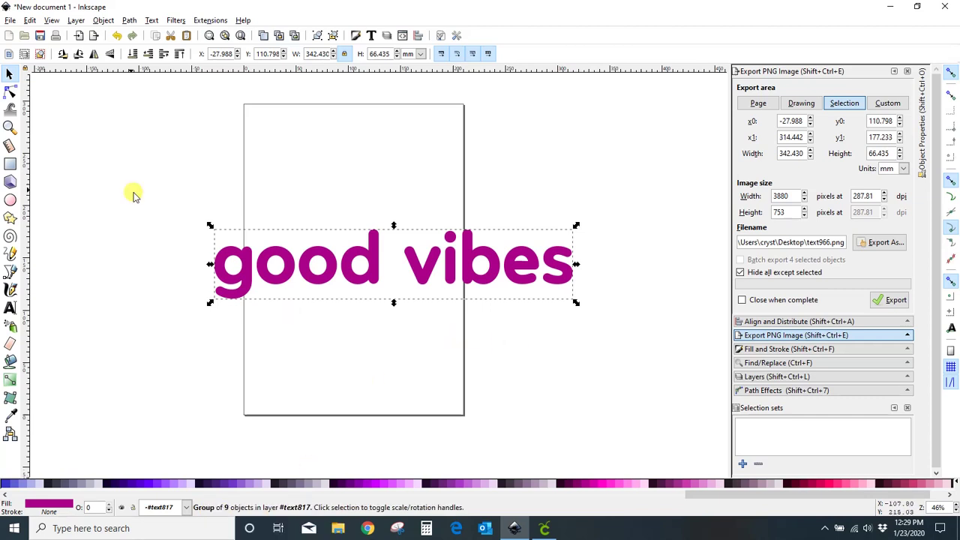
- Inspect the nodes of the o, d, v, i and b letters with the Node tool
left_click(12, 92)
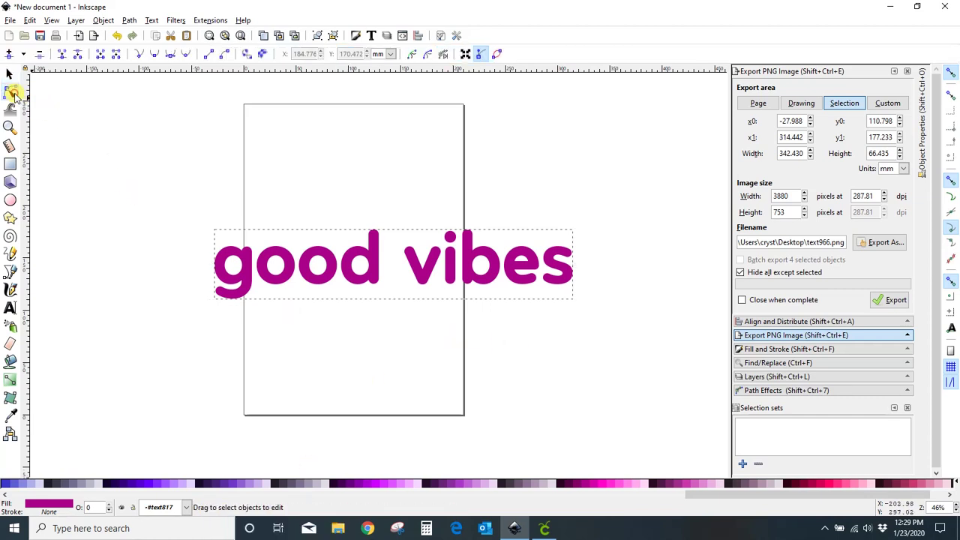
left_click(261, 272)
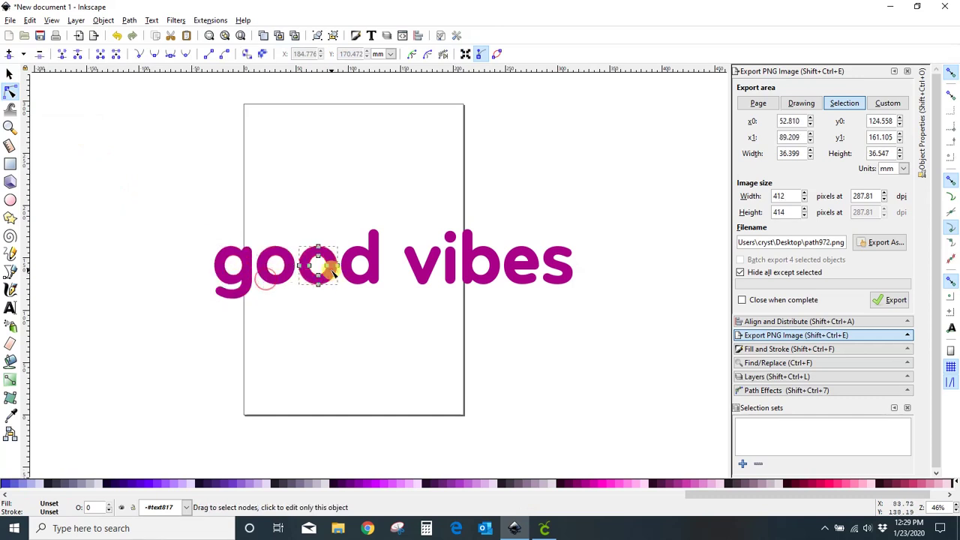
left_click(370, 263)
left_click(419, 267)
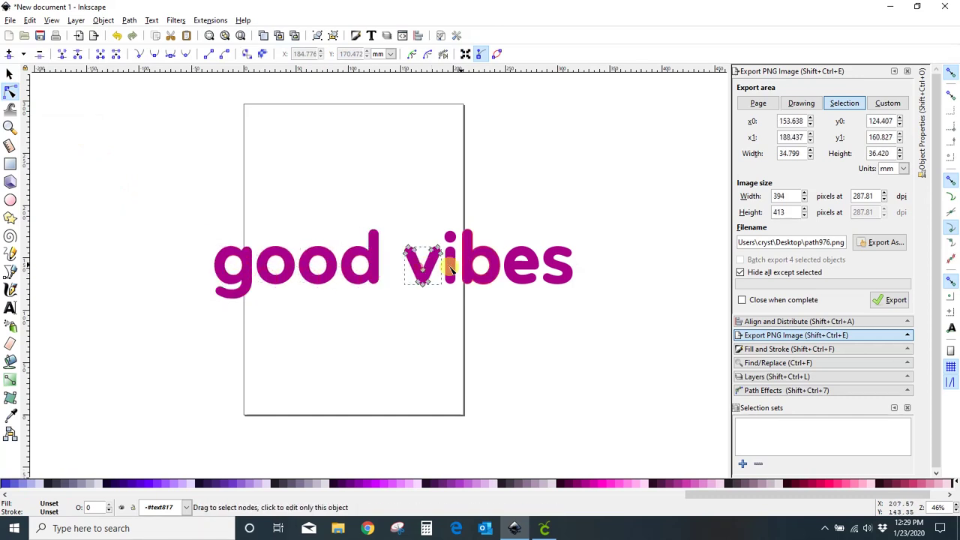
left_click(450, 264)
left_click(493, 266)
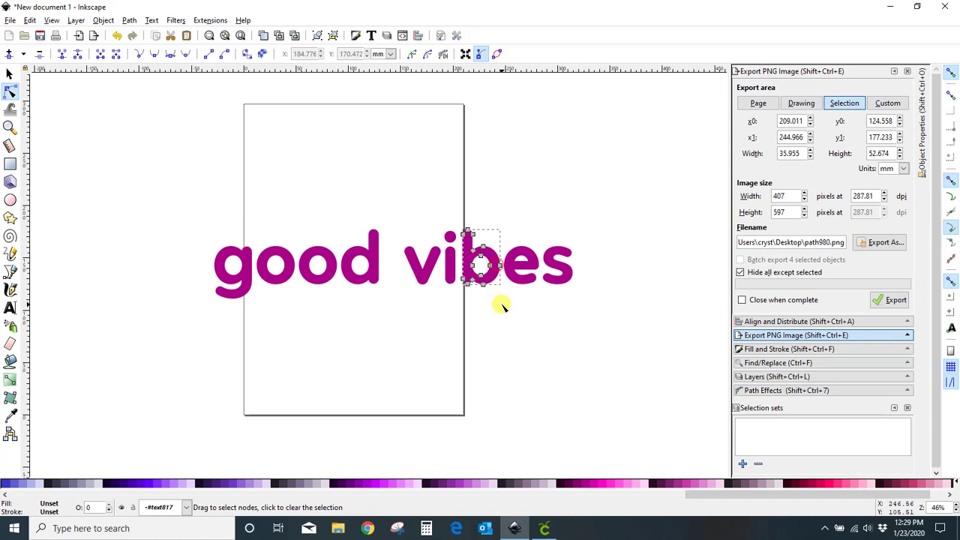
- Select each letter g, o, o, d, v, i, b, e, s in turn to confirm they're separate paths
left_click(10, 73)
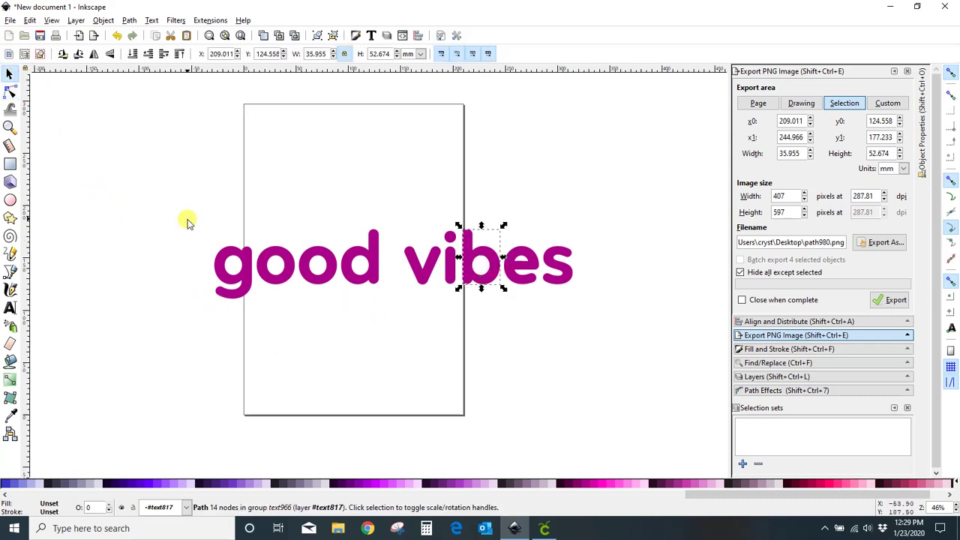
left_click(155, 294)
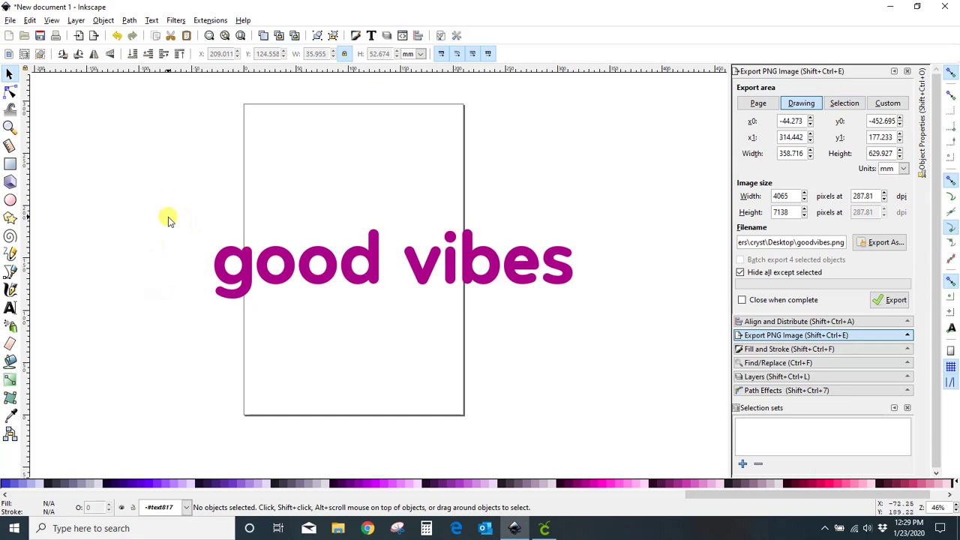
left_click(245, 272)
left_click(256, 282)
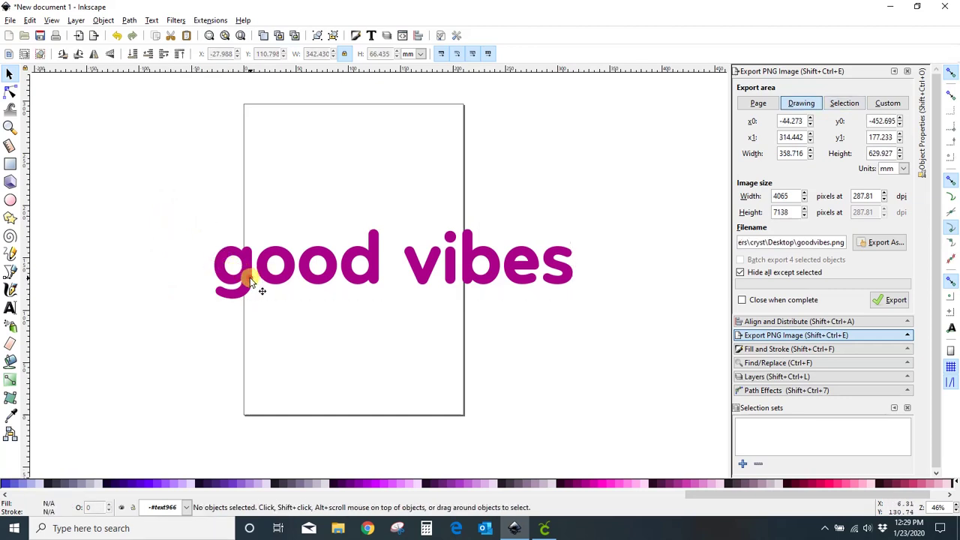
left_click(252, 276, "ctrl")
left_click(289, 276, "ctrl")
left_click(330, 276, "ctrl")
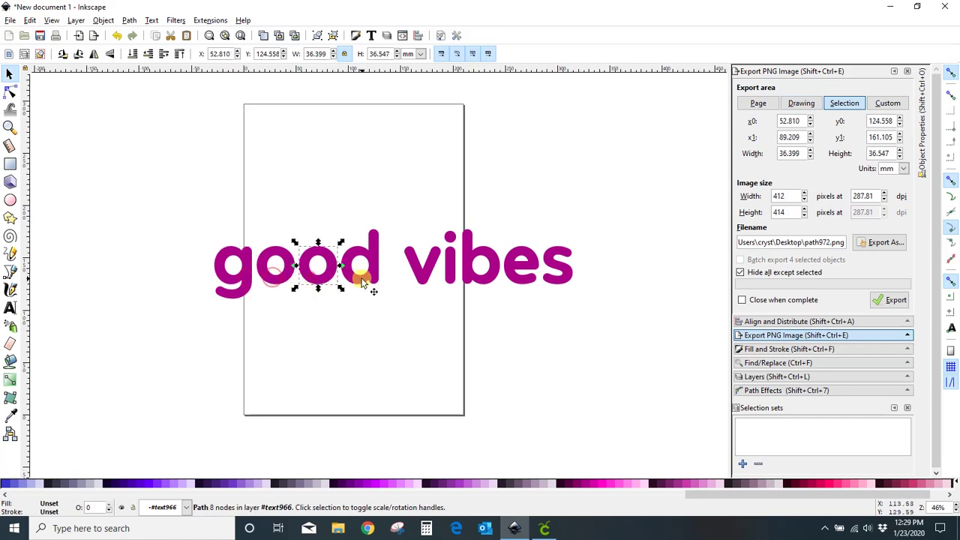
left_click(362, 279, "ctrl")
left_click(420, 277, "ctrl")
left_click(444, 275, "ctrl")
left_click(474, 275, "ctrl")
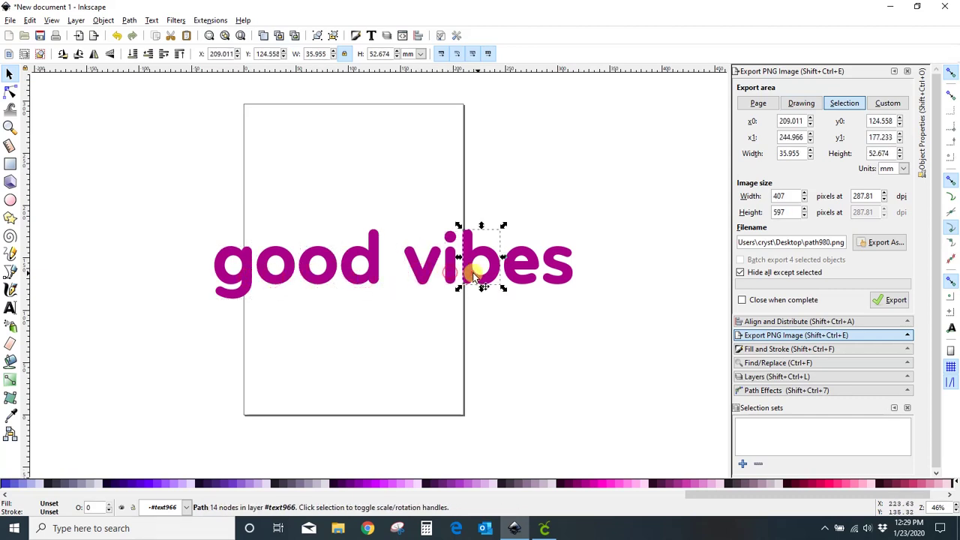
left_click(523, 275, "ctrl")
left_click(556, 276, "ctrl")
left_click(610, 232)
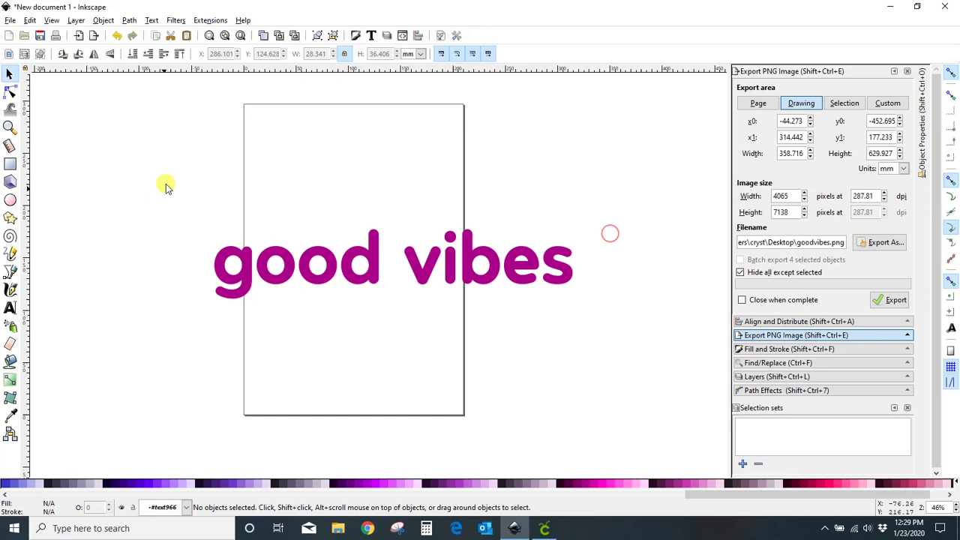
- Select the four 'good' letters, undo their last move, and nudge them right twice
mouse_move(181, 213)
left_mouse_down()
mouse_move(391, 227)
mouse_move(394, 309)
mouse_move(375, 285)
mouse_move(383, 286)
left_mouse_up()
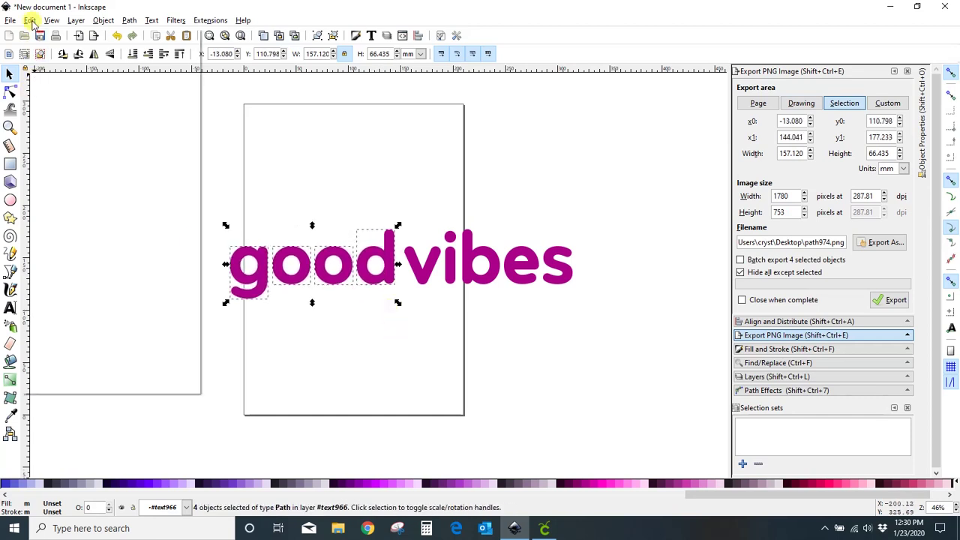
left_click(30, 20)
left_click(37, 34)
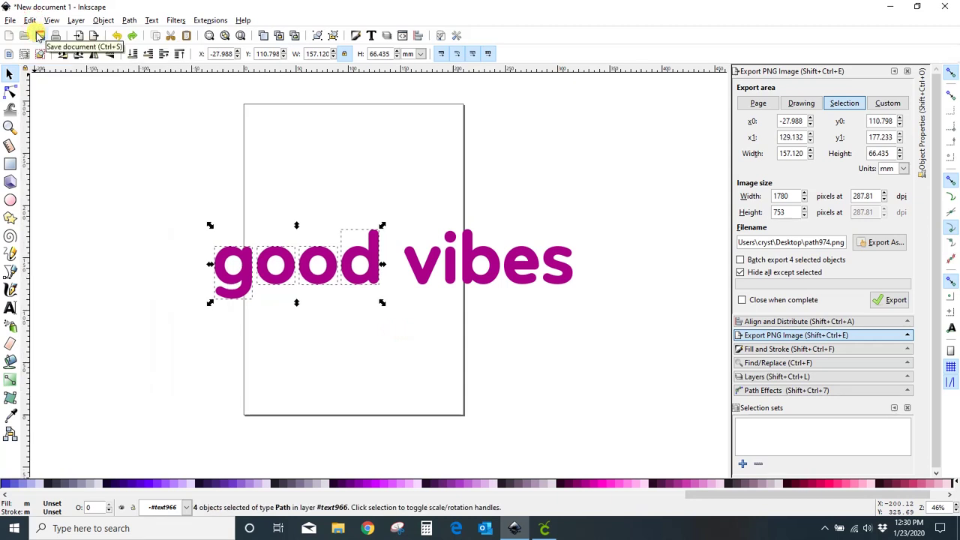
key("Right")
key("Right")
key("Right")
key("Right")
key("Right")
key("Right")
key("Right")
key("Right")
key("Right")
key("Right")
key("Right")
key("Right")
key("Right")
key("Right")
key("Right")
key("Right")
key("Right")
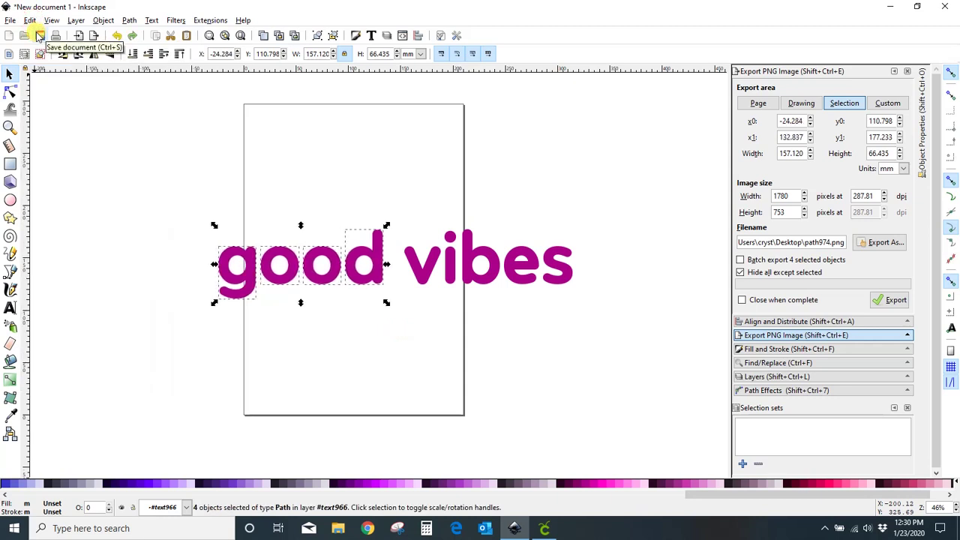
key("Right")
key("Right")
key("Right")
key("Right")
key("Right")
key("Right")
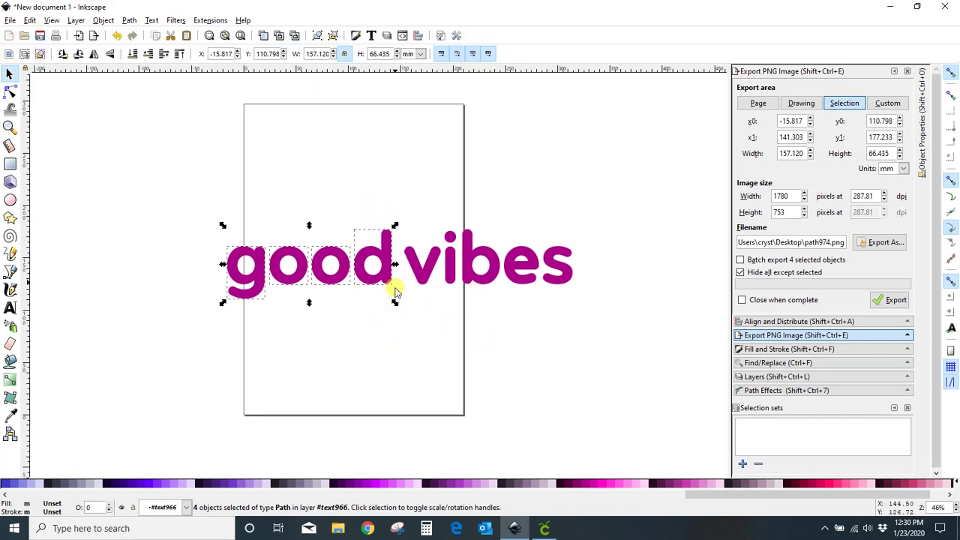
- Union all nine 'good vibes' letter paths into one 116-node path and check its nodes
left_click(417, 383)
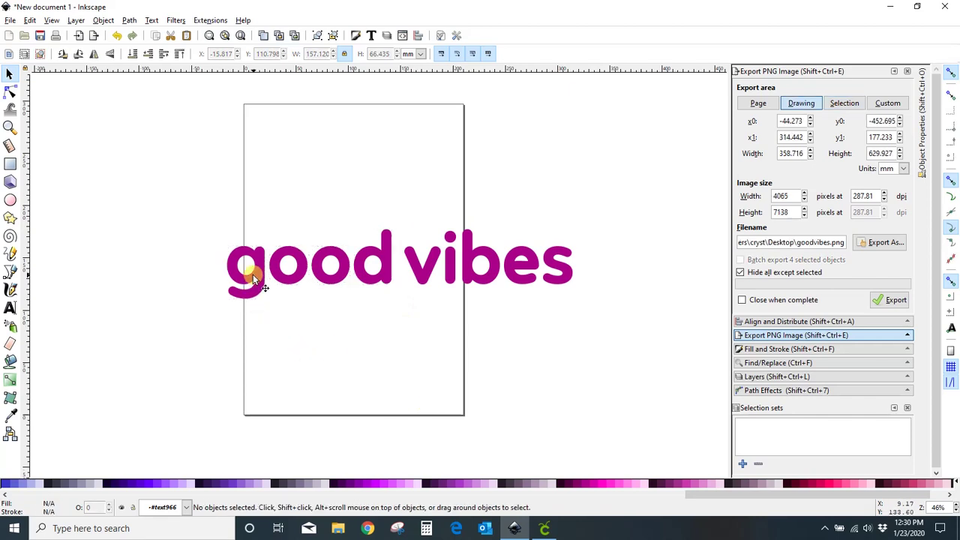
left_click_drag(189, 208, 630, 339)
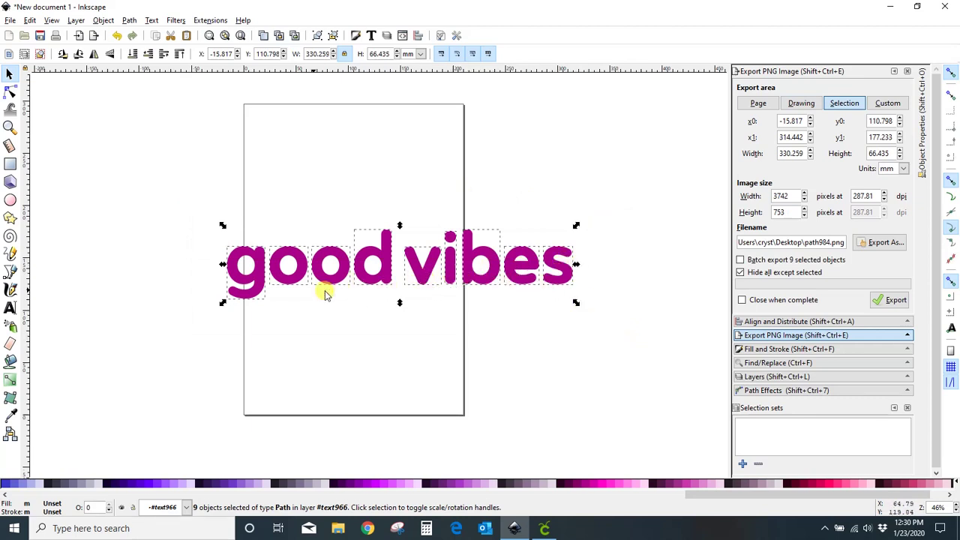
left_click(129, 20)
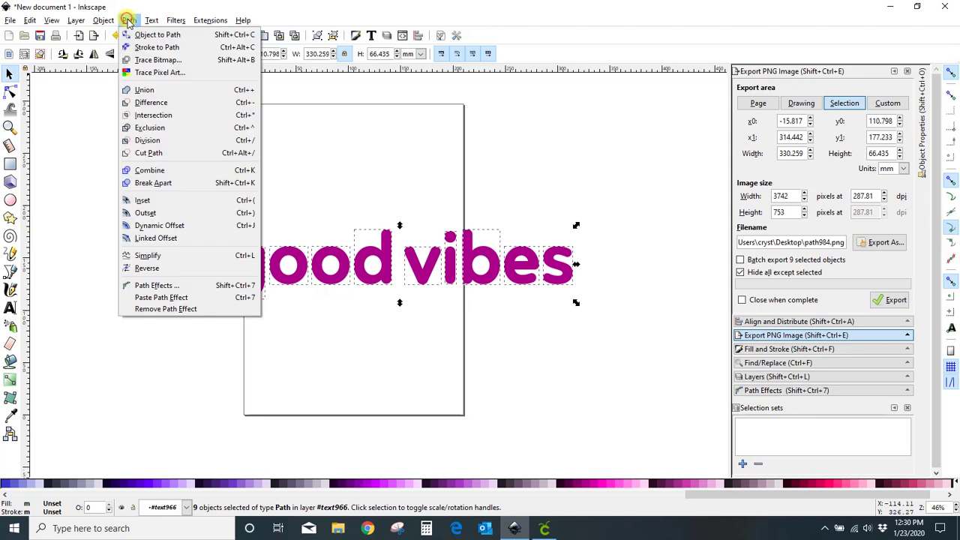
left_click(143, 90)
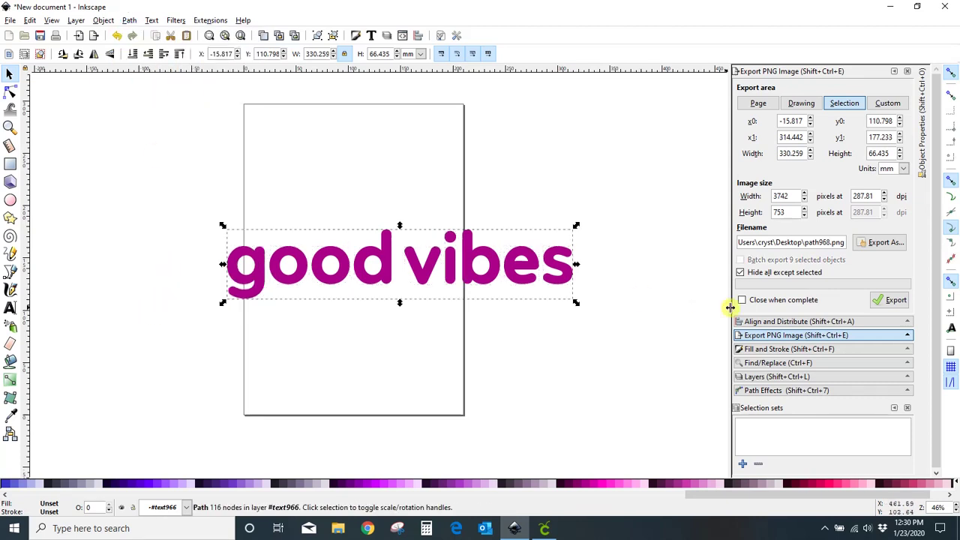
left_click(611, 403)
double_click(253, 285)
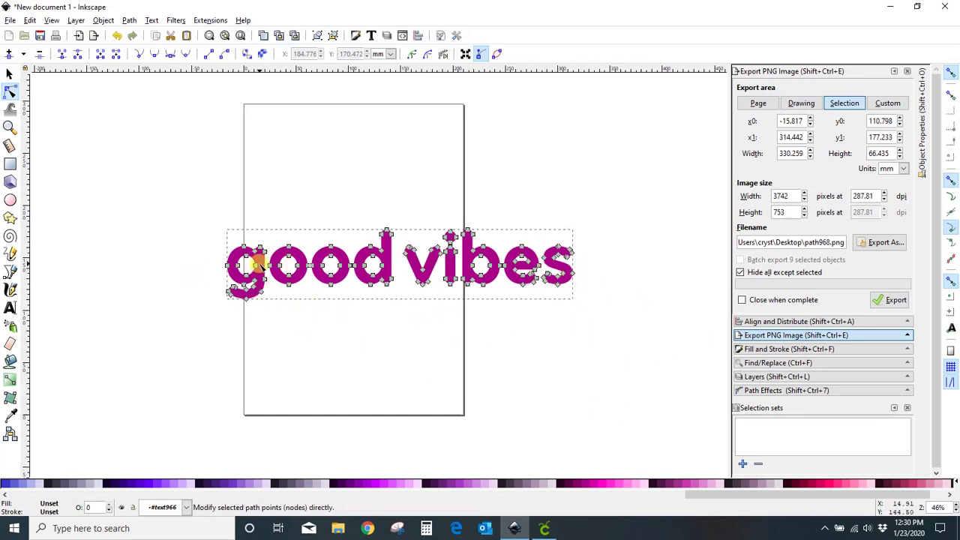
left_click(9, 73)
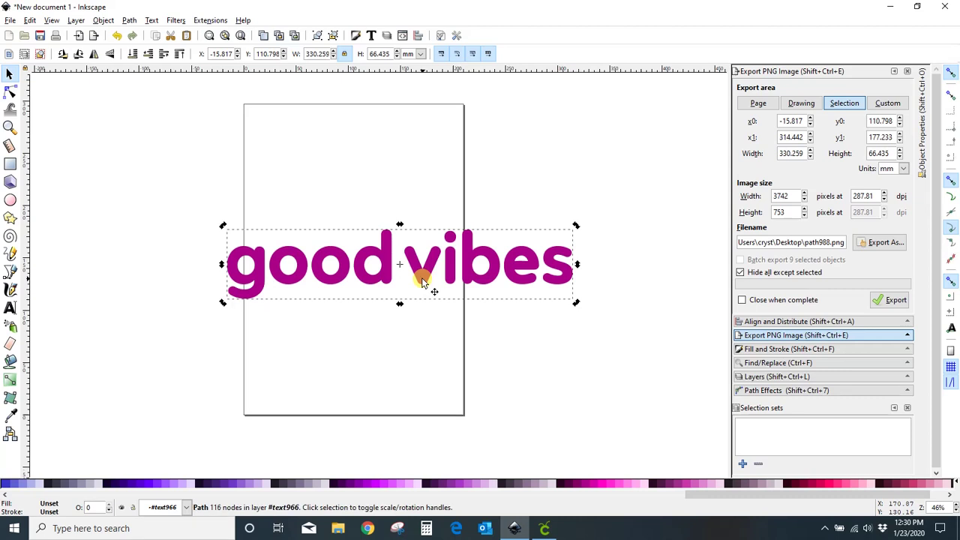
- Move the duplicate 'good vibes' path off the page at lower left, then select the original
left_click_drag(422, 279, 244, 385)
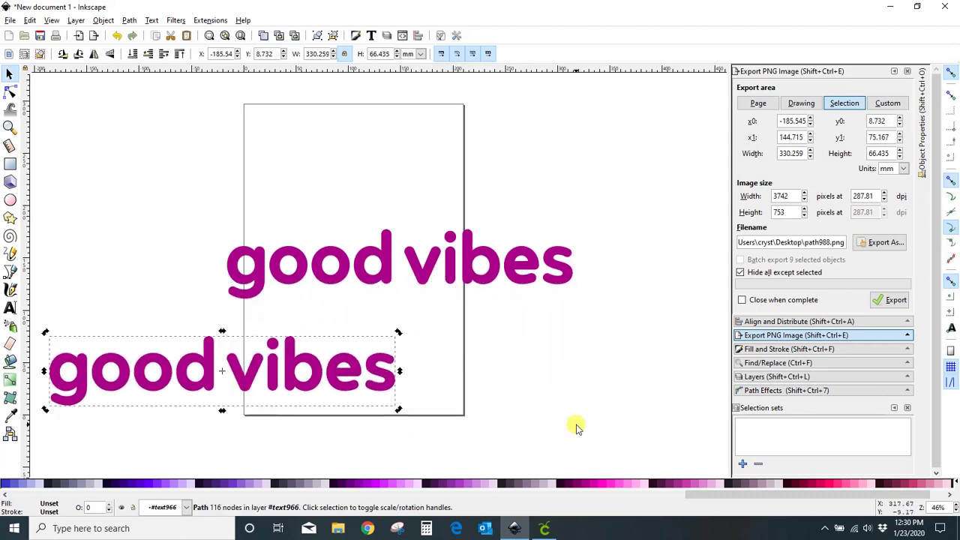
left_click_drag(377, 368, 246, 405)
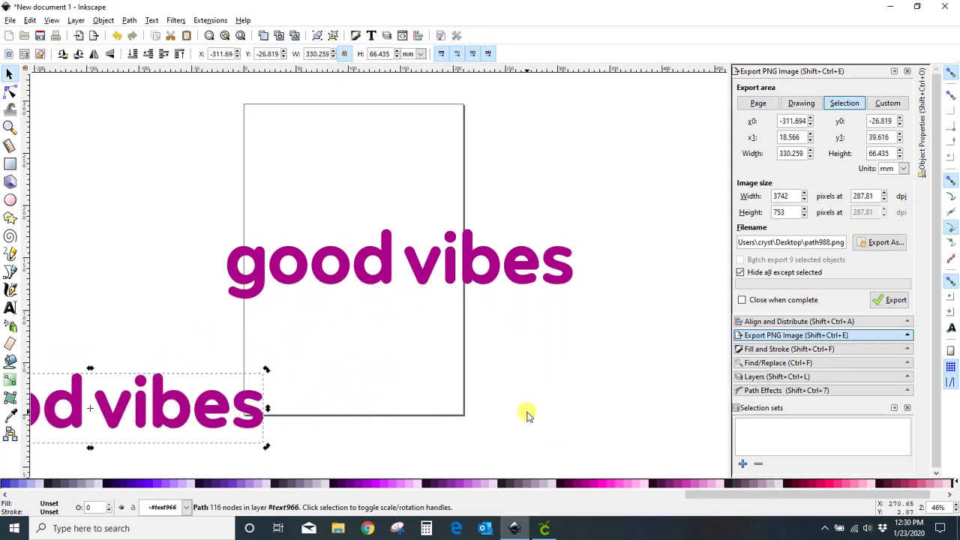
left_click(481, 280)
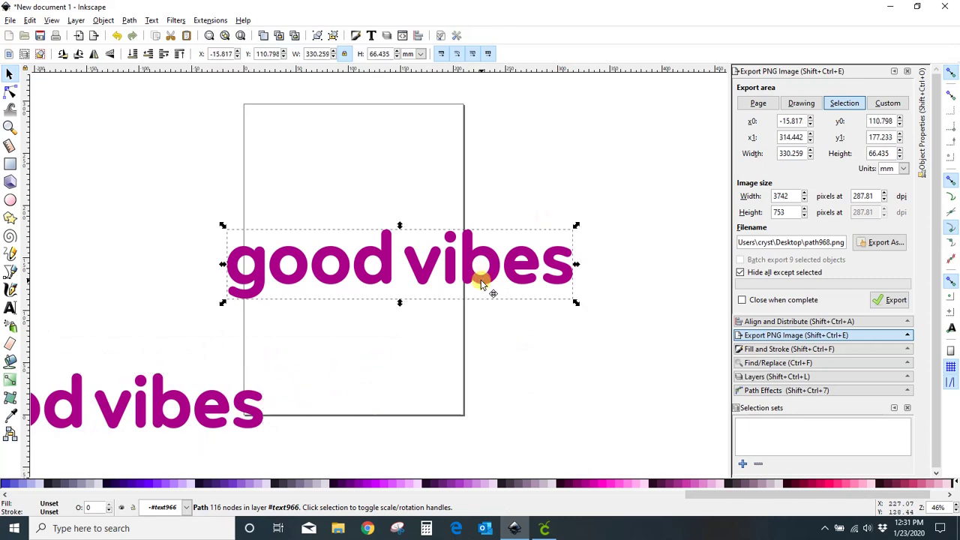
scroll(484, 282, "down", 10)
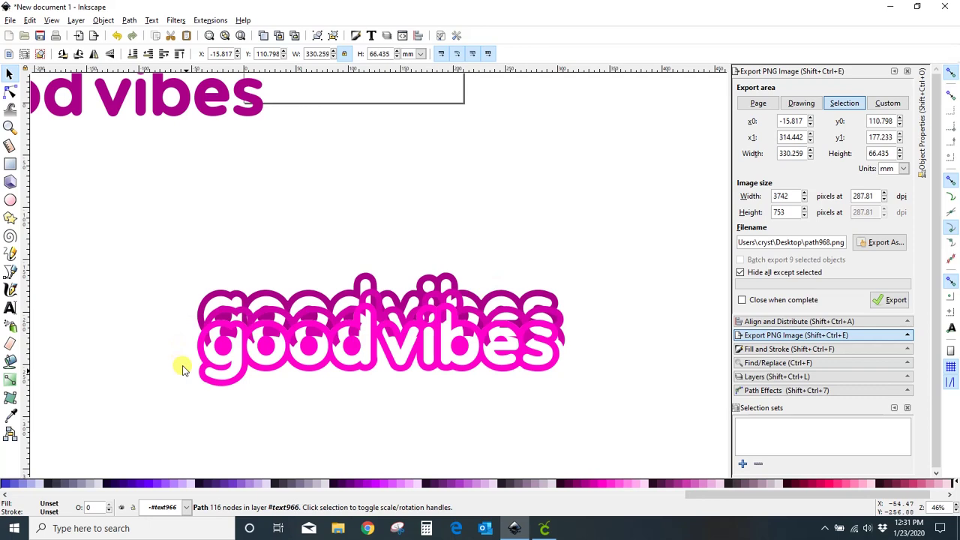
scroll(606, 338, "up", 9)
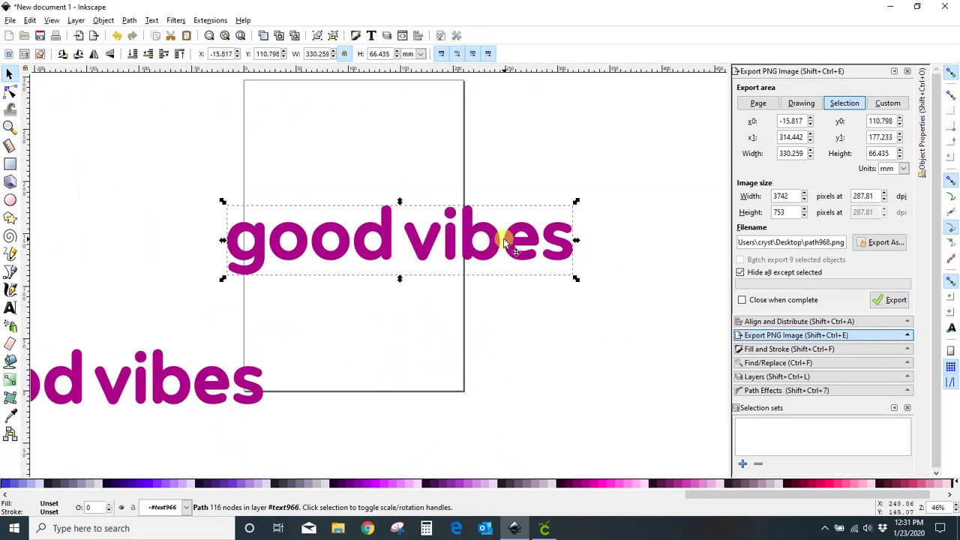
- Try a dynamic offset on 'good vibes', then undo the thickening
left_click(129, 20)
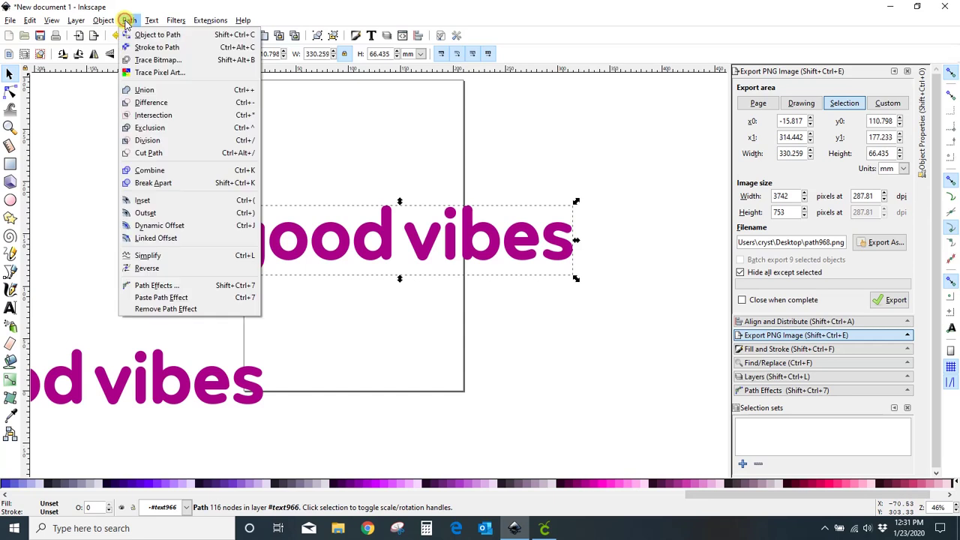
left_click(142, 225)
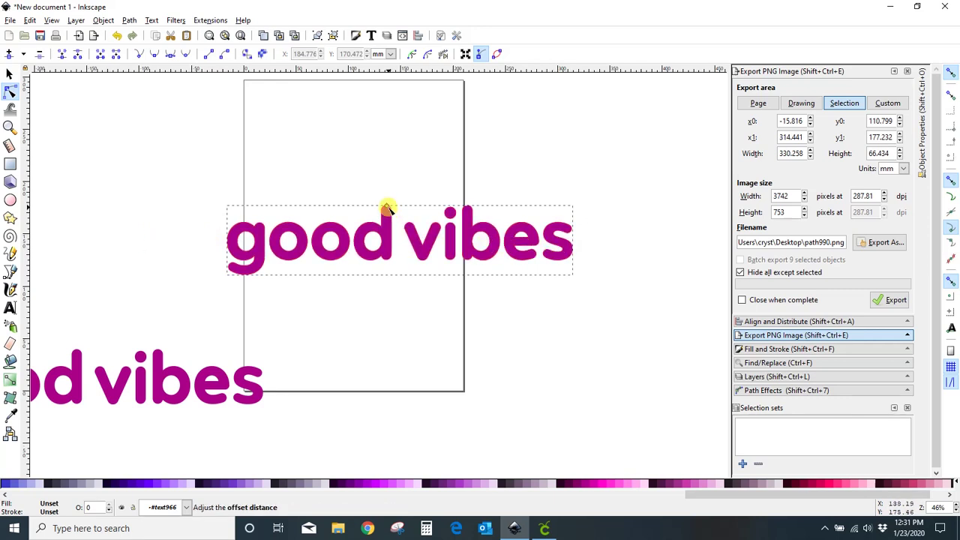
left_click_drag(387, 208, 398, 222)
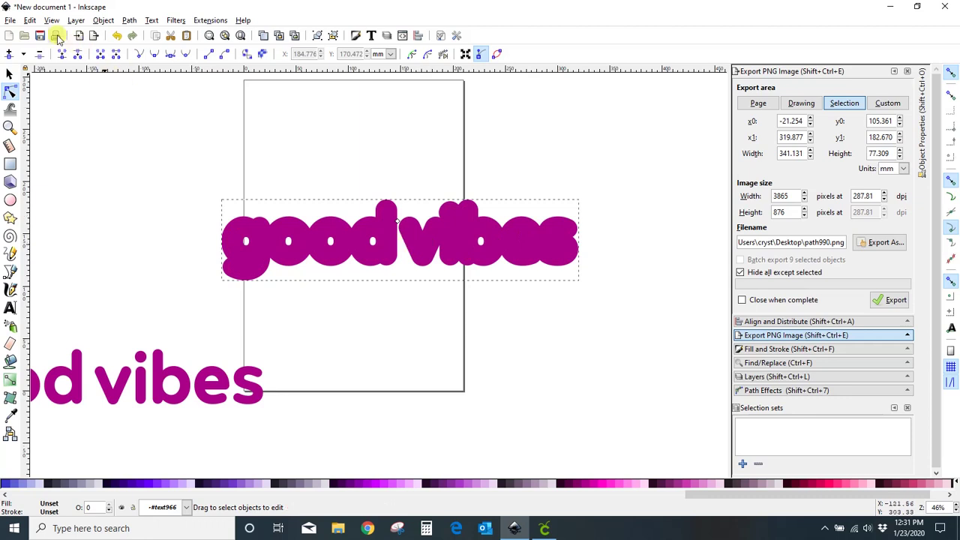
left_click(30, 20)
left_click(45, 34)
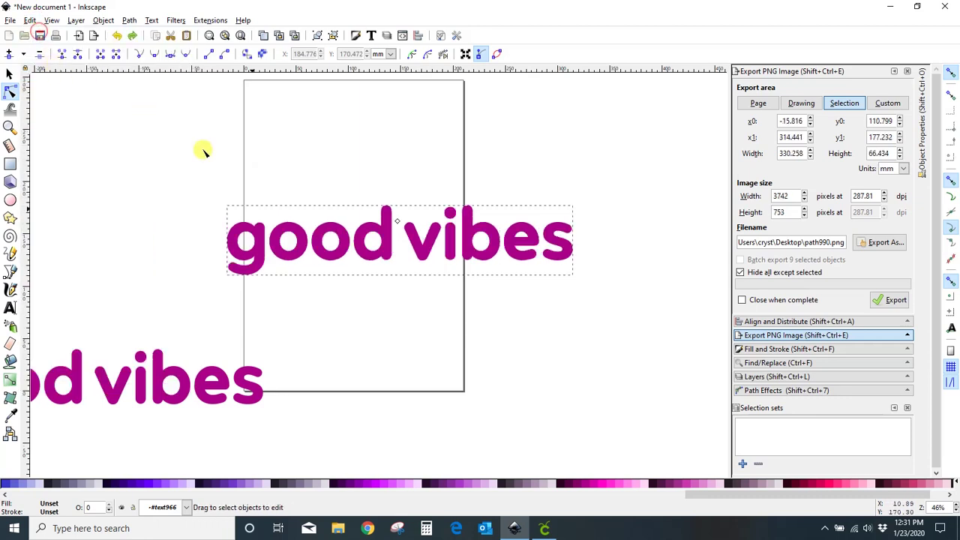
- Outset the lettering twice into a puffy outline and drag the thin copy below it
key("ctrl+shift+z")
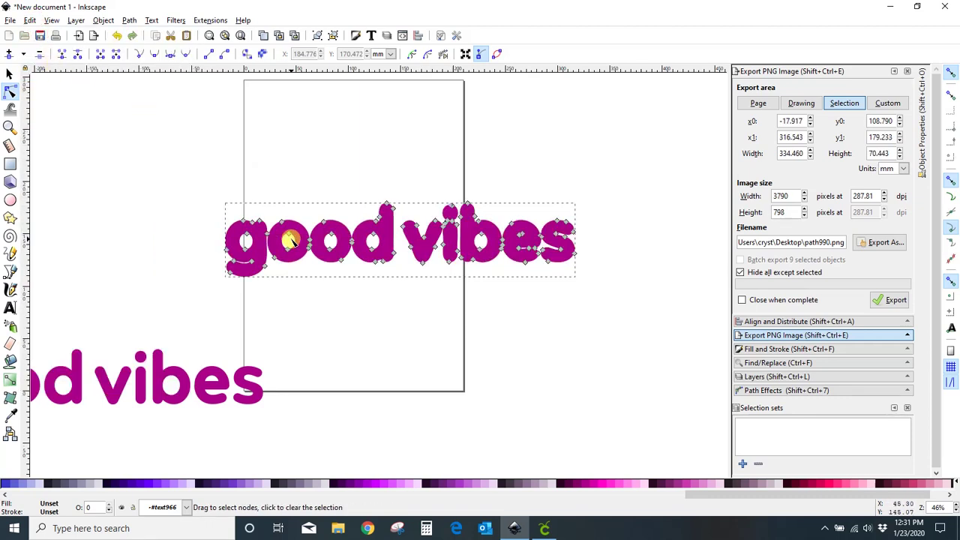
key("ctrl+parenthesisright")
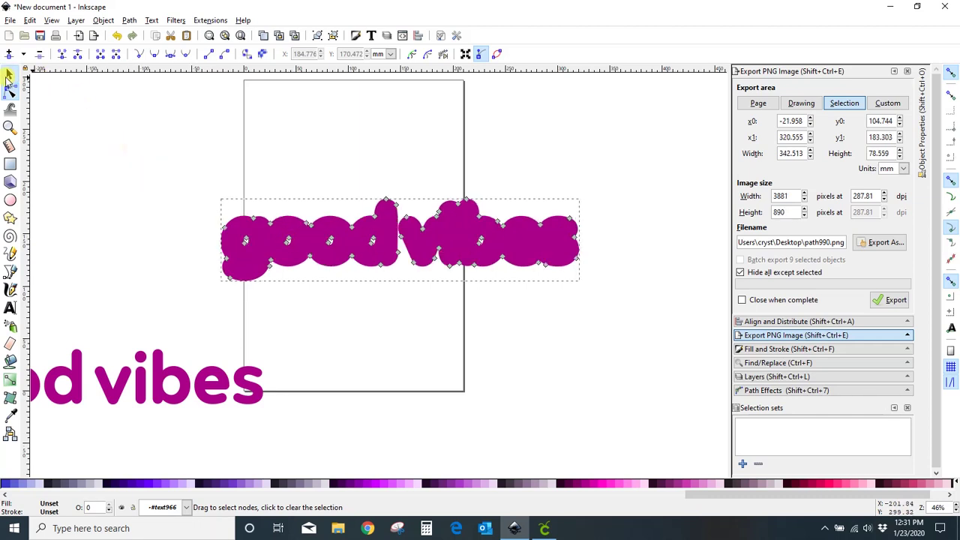
left_click(9, 74)
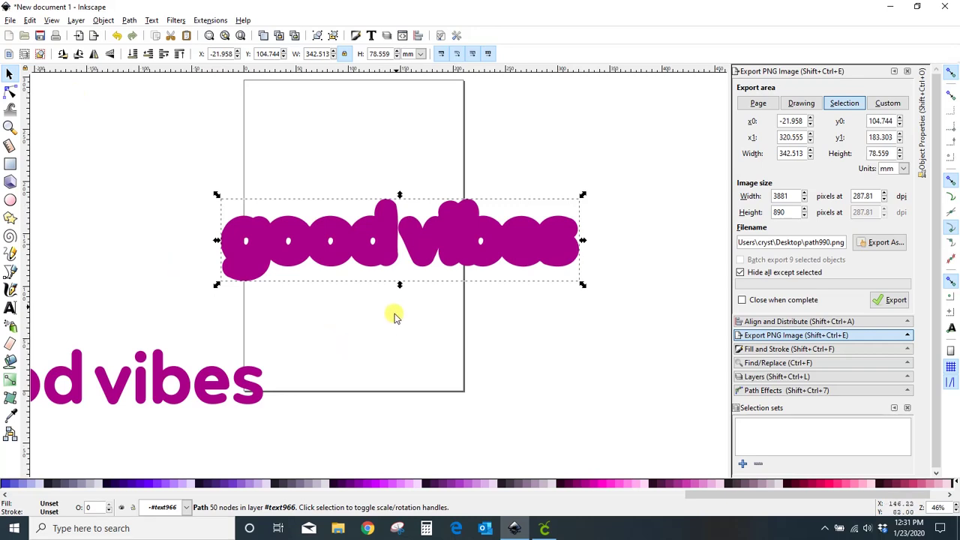
left_click_drag(388, 247, 466, 353)
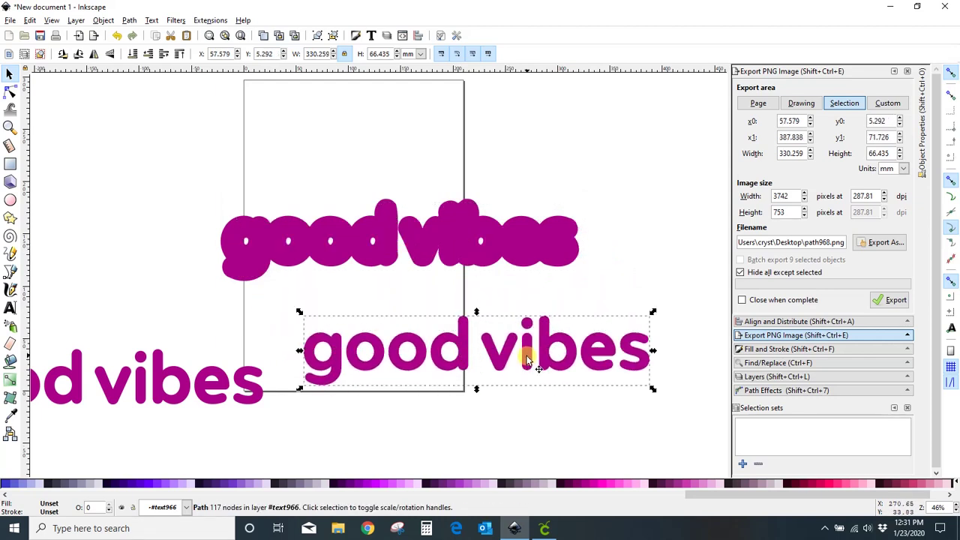
- Delete the extra thin copy, park a fat copy top-left, and place thin text under fat
key("Delete")
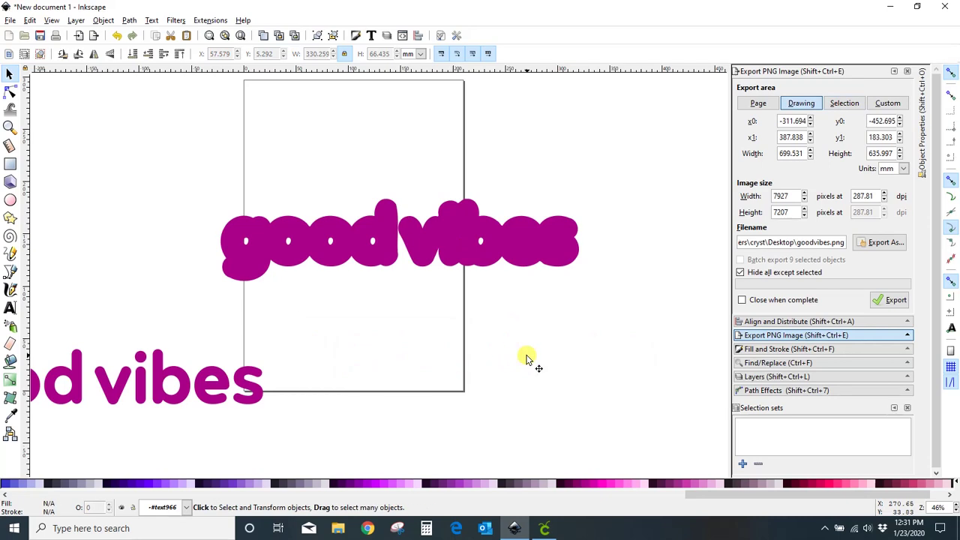
mouse_move(558, 247)
left_mouse_down()
mouse_move(488, 202)
mouse_move(532, 257)
mouse_move(562, 230)
left_mouse_up()
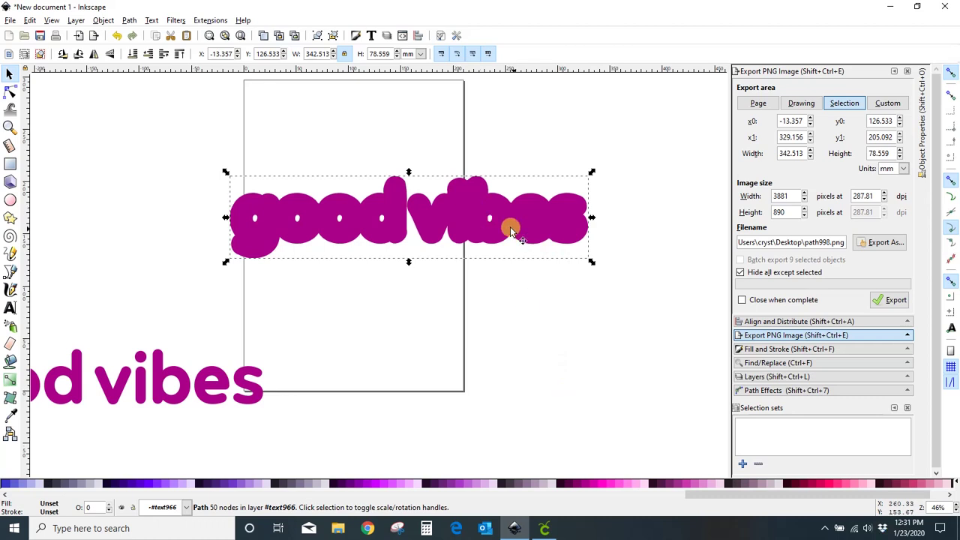
left_click_drag(510, 225, 243, 144)
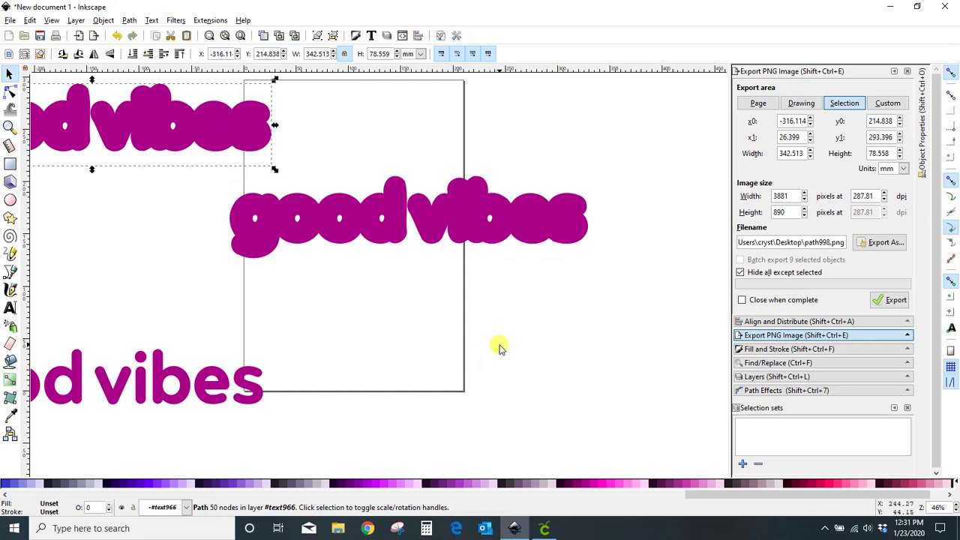
left_click_drag(452, 235, 436, 279)
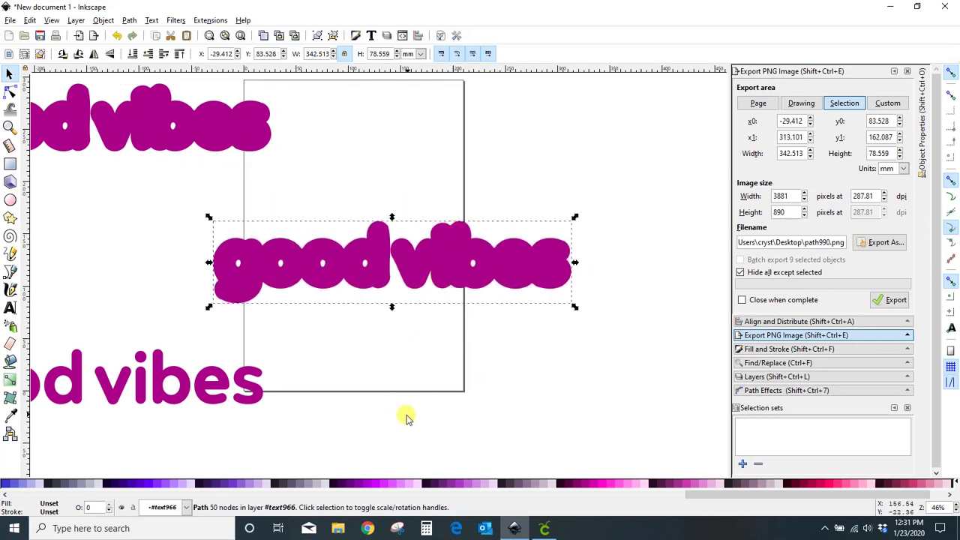
left_click_drag(268, 397, 556, 366)
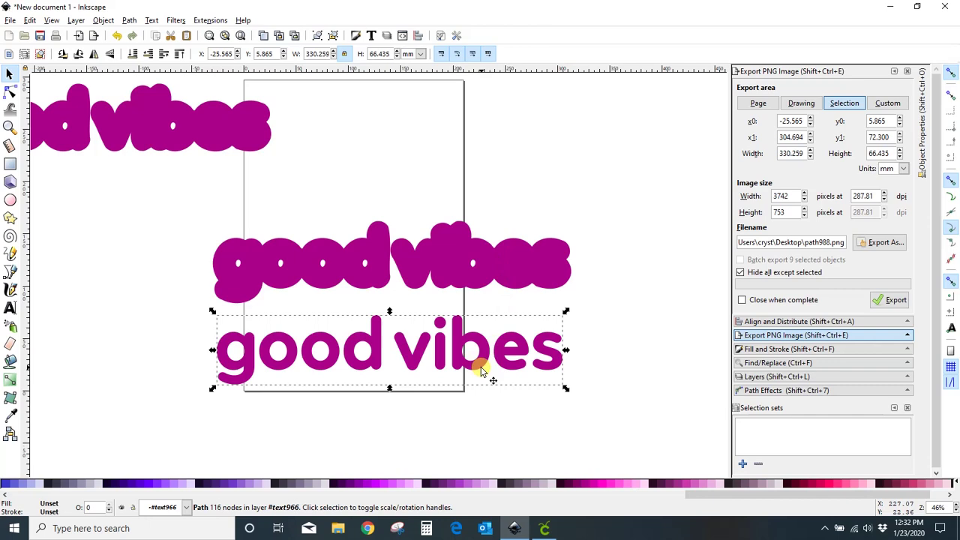
- Colour the thin 'good vibes' text purple and drag it over the fat magenta version
left_click(140, 484)
left_click(114, 446)
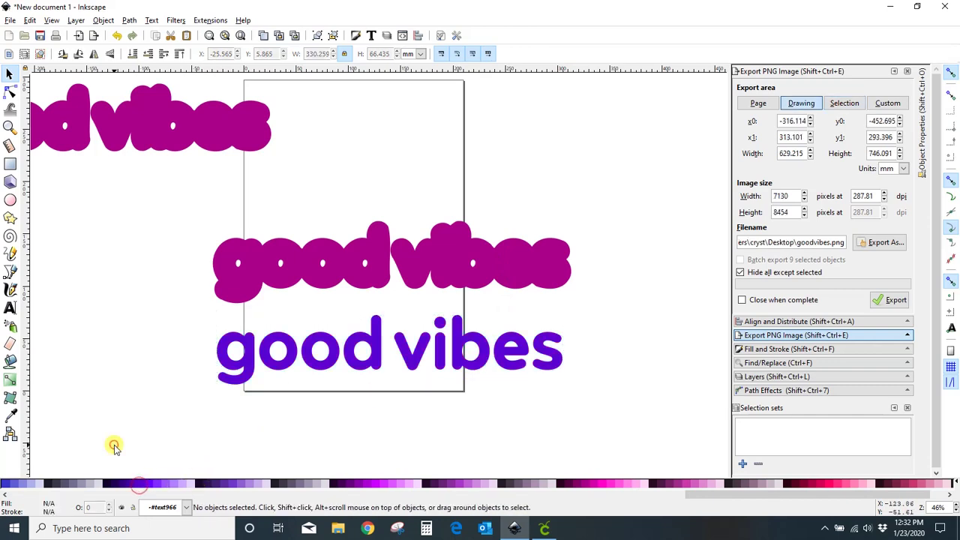
left_click_drag(381, 368, 378, 279)
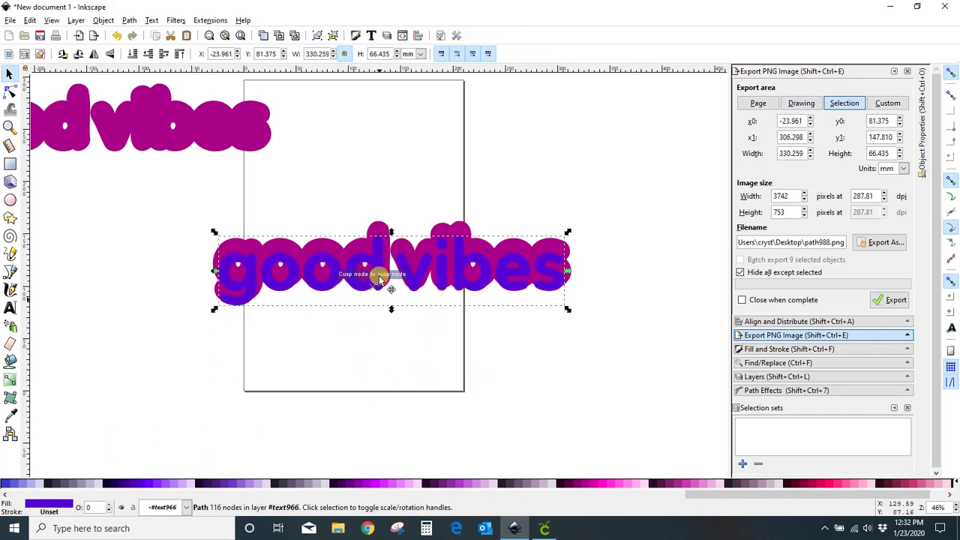
- Select both texts and centre them on each other with Align and Distribute
left_click(353, 441)
left_click_drag(176, 220, 620, 327)
left_click(838, 321)
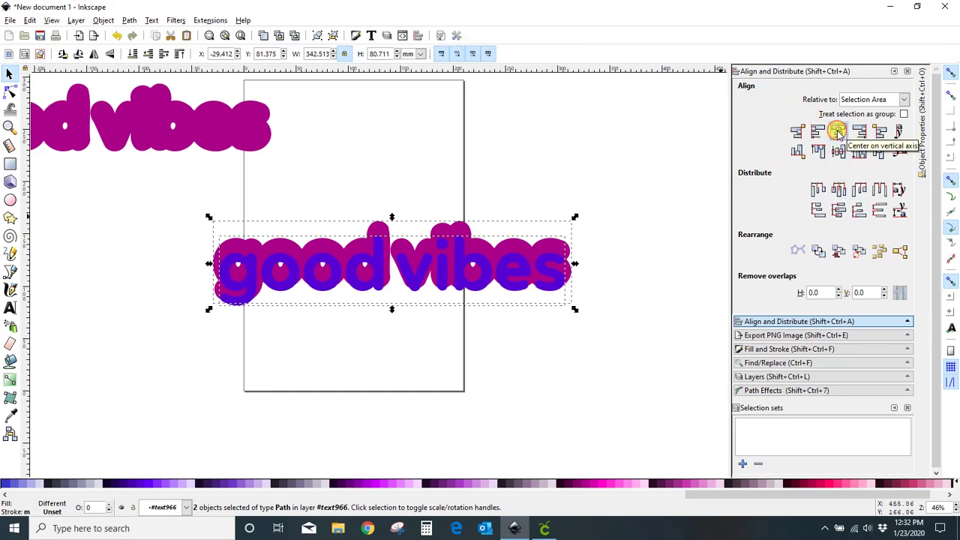
left_click(840, 153)
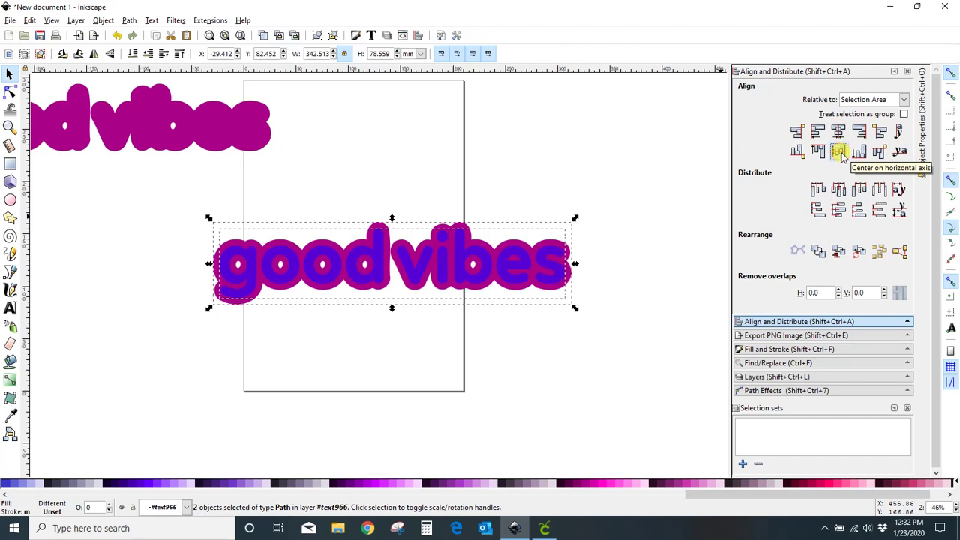
left_click(525, 452)
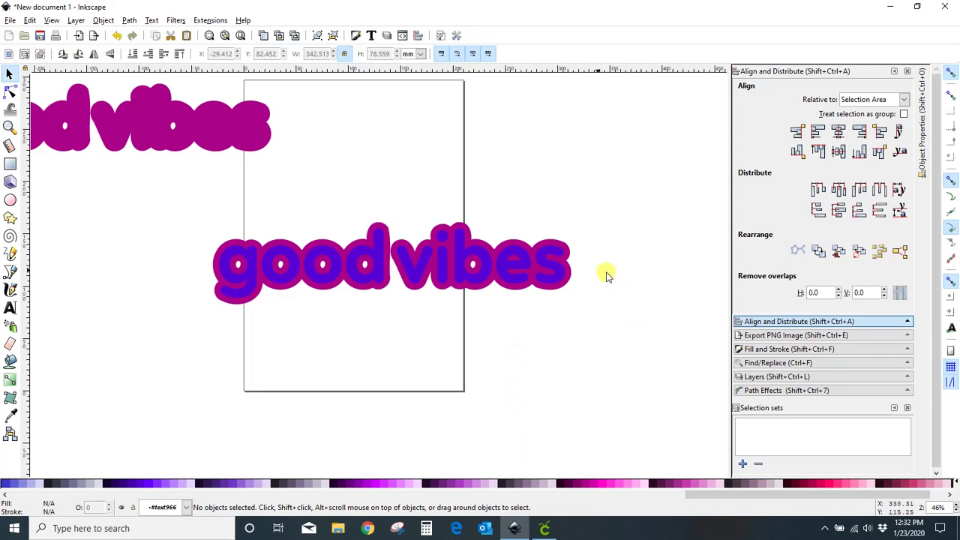
- Move a purple copy of the 'good vibes' text aside to the top-left
left_click(561, 279)
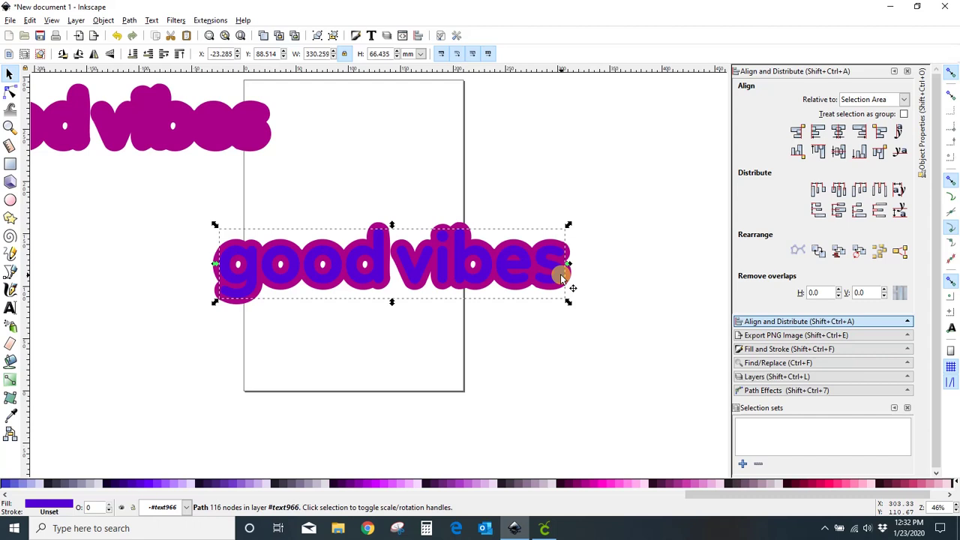
left_click_drag(562, 277, 230, 122)
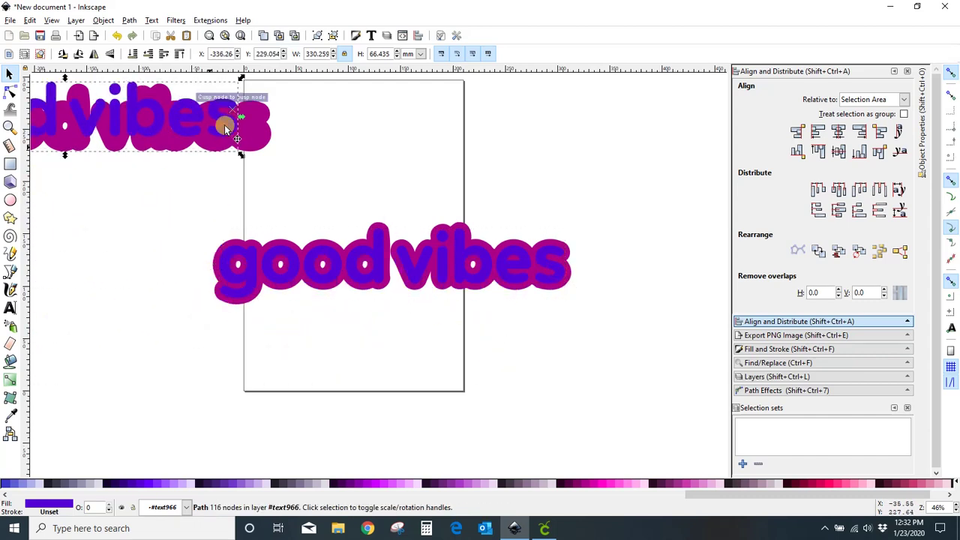
left_click(401, 411)
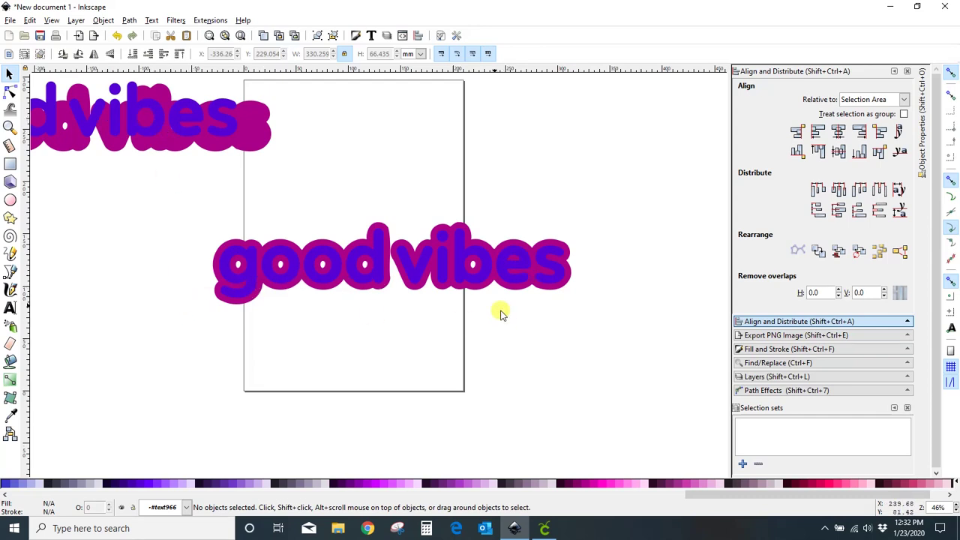
- Subtract the purple text from the magenta shape with Path > Difference, then shift the outline left
left_click_drag(179, 209, 606, 348)
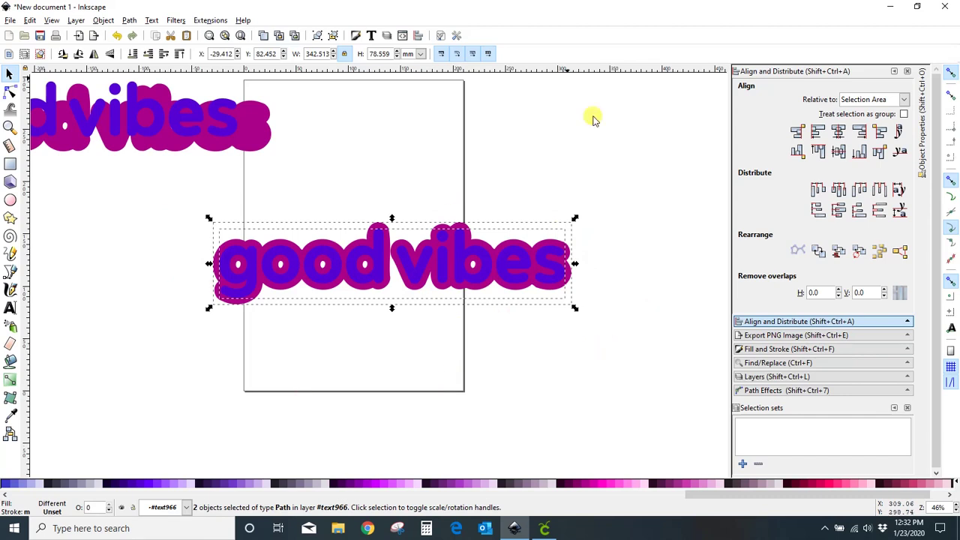
left_click(129, 21)
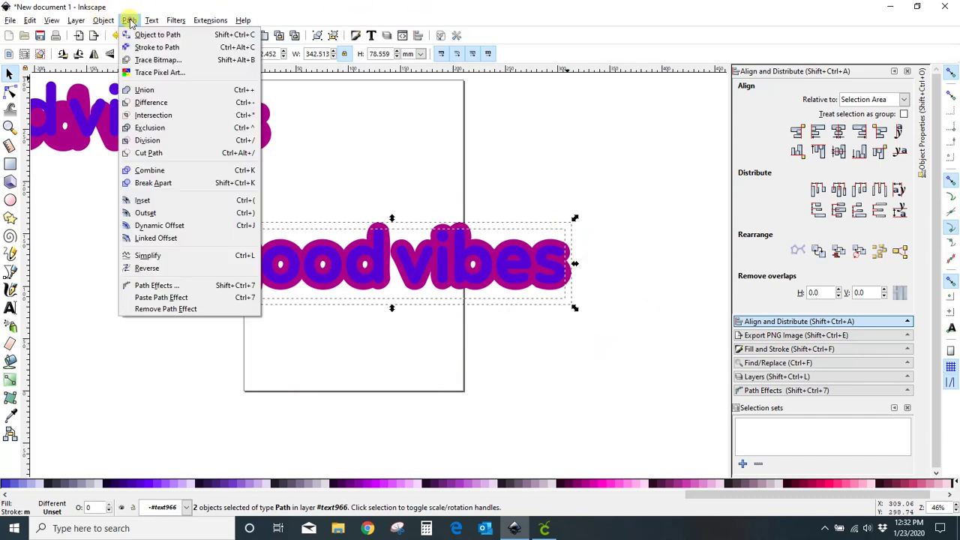
left_click(142, 103)
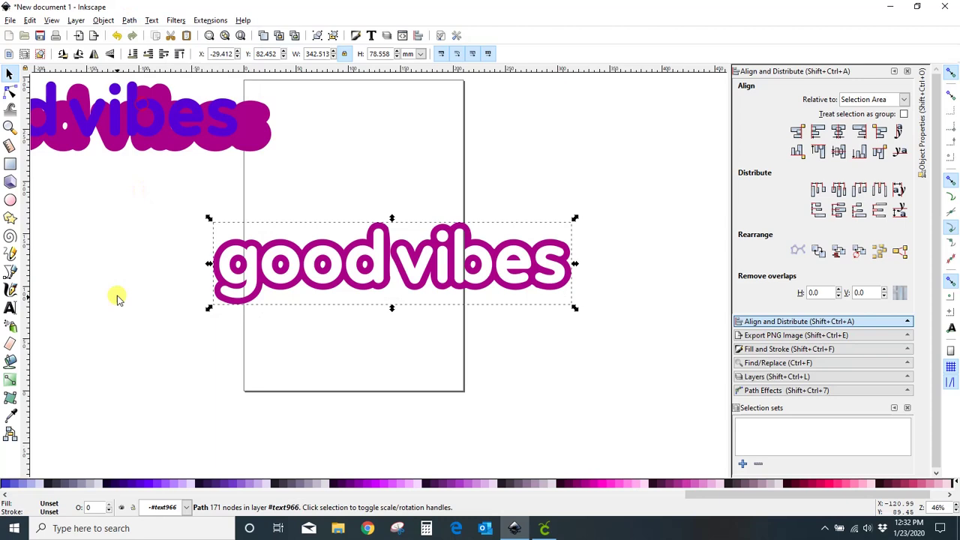
left_click(116, 303)
left_click_drag(553, 290, 515, 297)
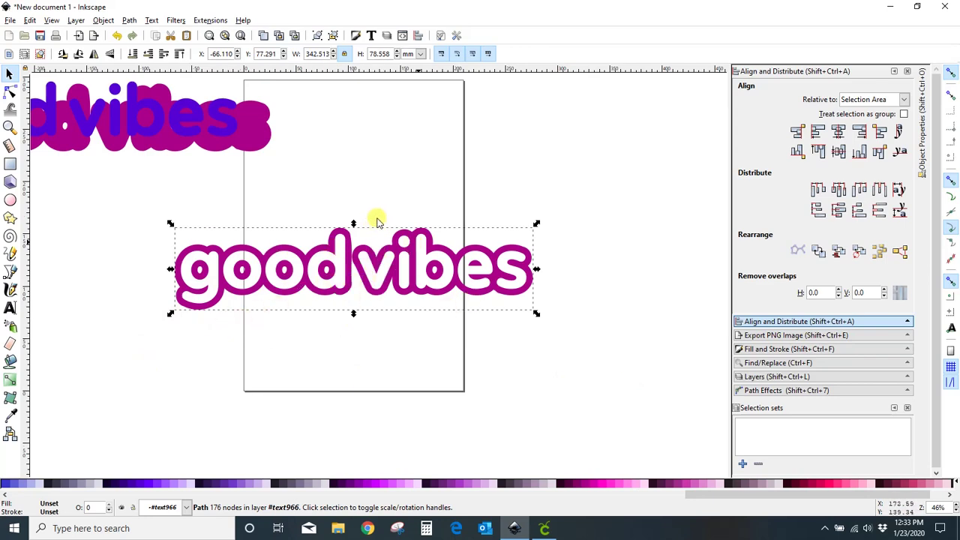
- Place a filled magenta copy under the hollow outline and centre them horizontally
left_click_drag(450, 286, 485, 243)
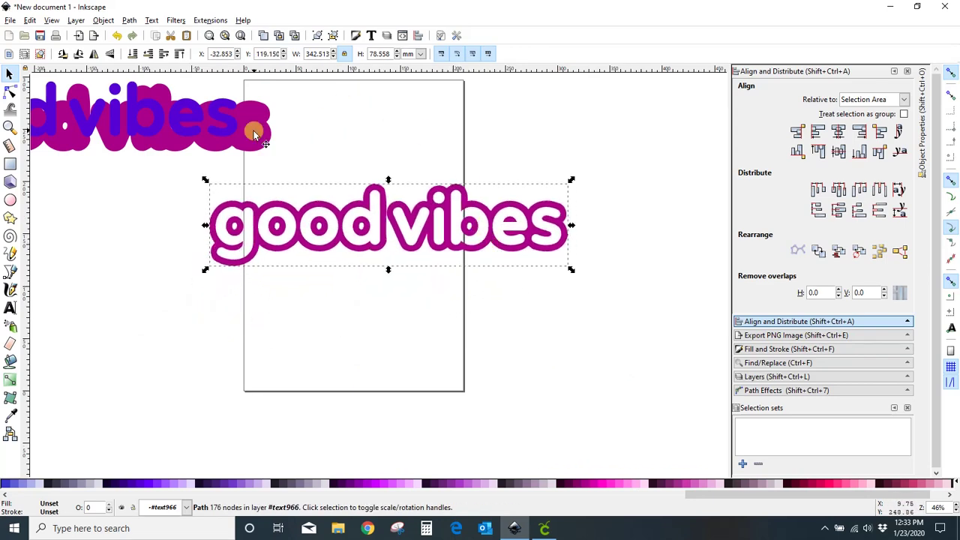
left_click_drag(253, 128, 553, 267)
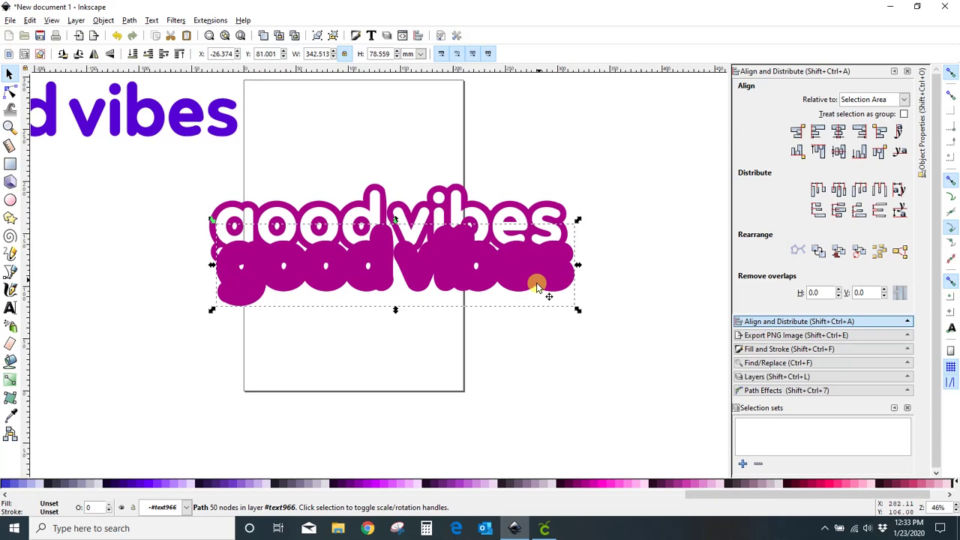
left_click_drag(536, 278, 234, 123)
left_click(483, 428)
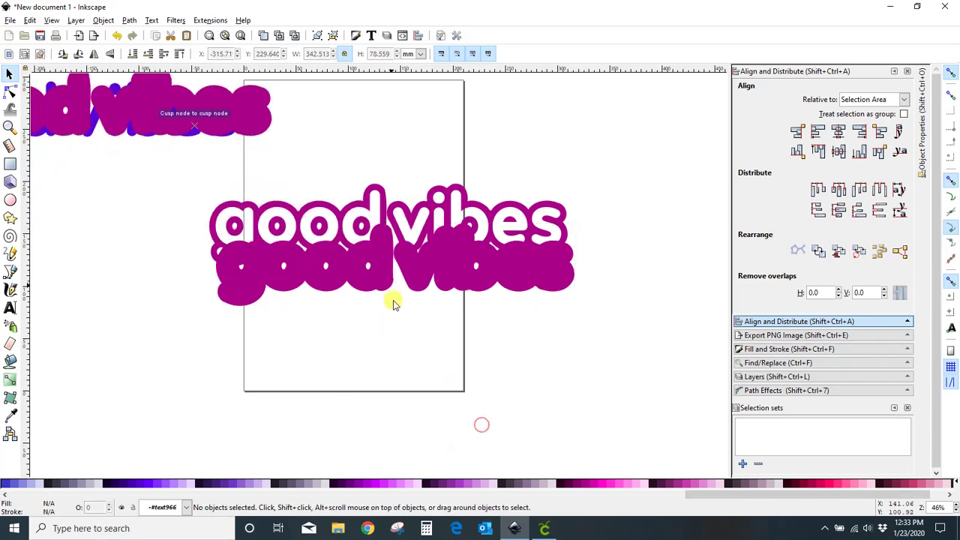
left_click_drag(517, 272, 510, 268)
left_click_drag(182, 169, 615, 351)
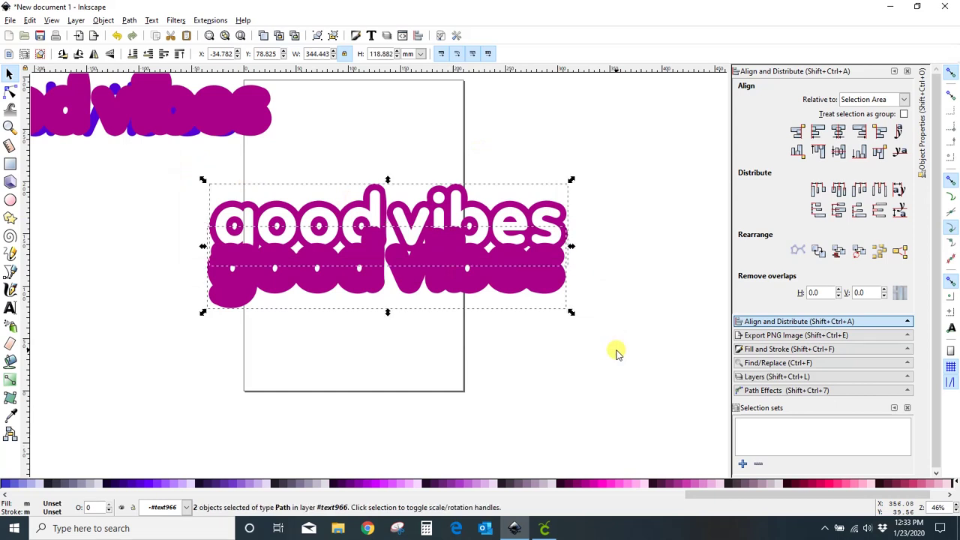
left_click(840, 133)
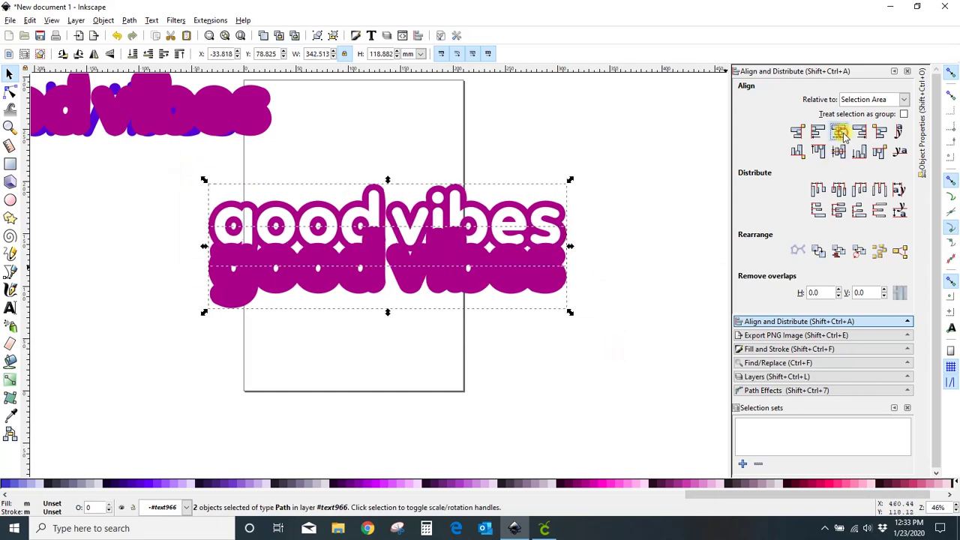
left_click(615, 396)
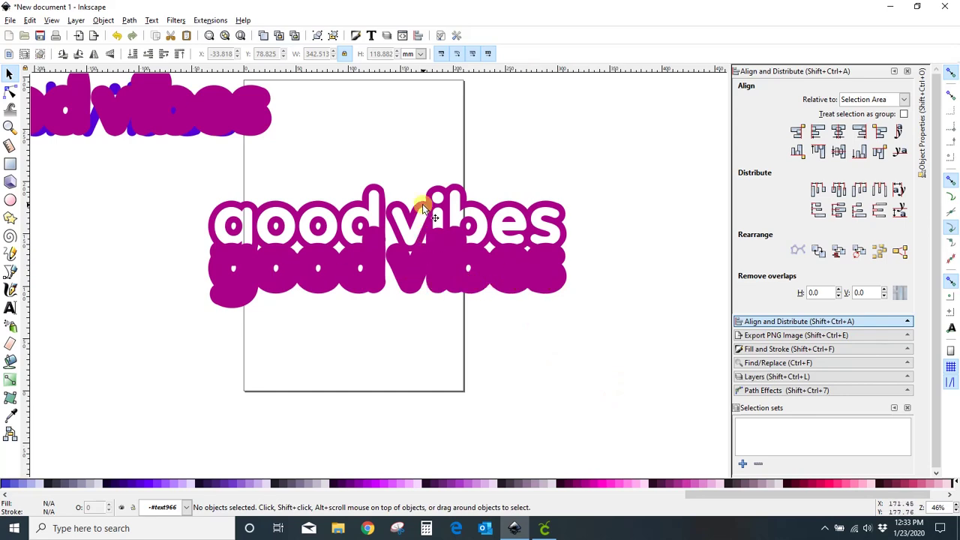
- Realign the middle copy onto the top one and select the whole stacked goodvibes group
scroll(651, 351, "down", 8)
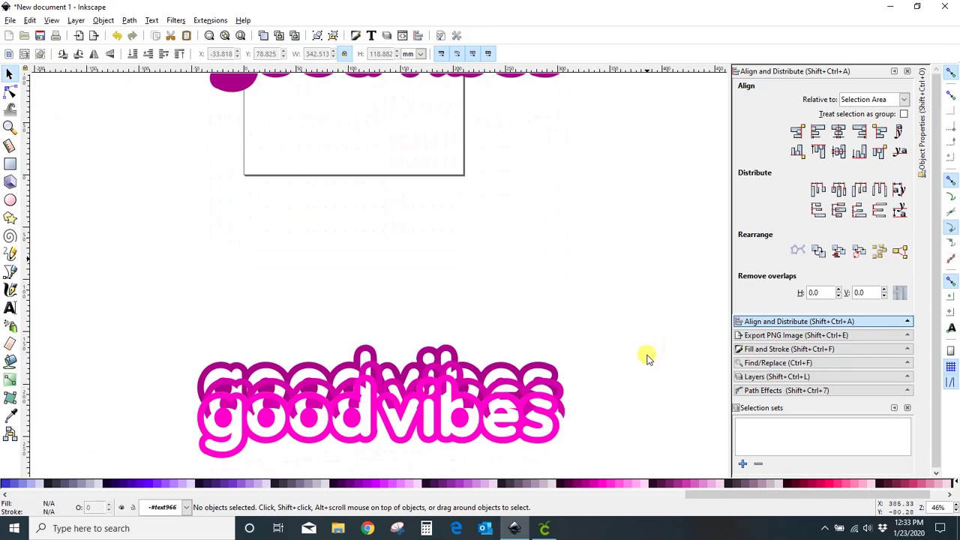
left_click(513, 476)
left_click_drag(510, 331, 514, 380)
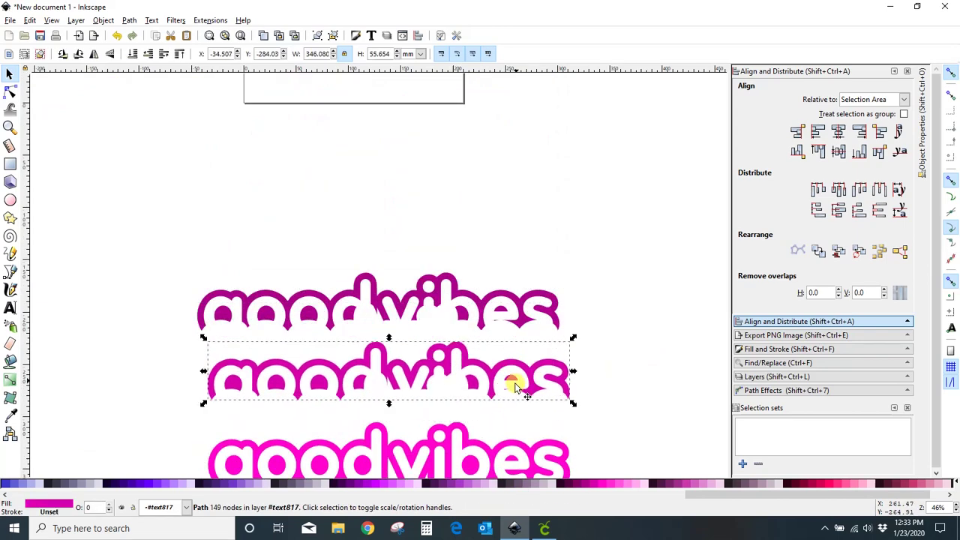
left_click_drag(308, 368, 294, 330)
scroll(602, 365, "up", 5)
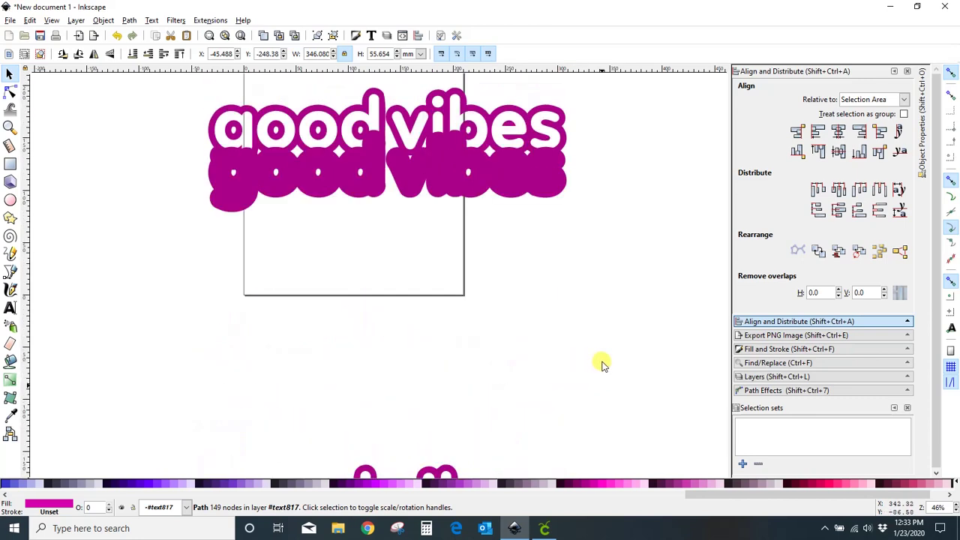
scroll(603, 403, "up", 1)
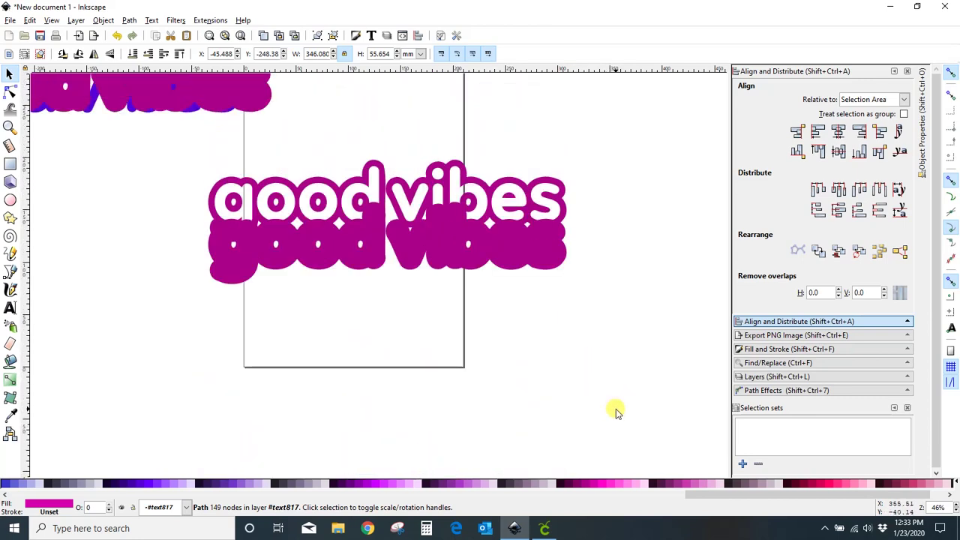
scroll(592, 400, "up", 1)
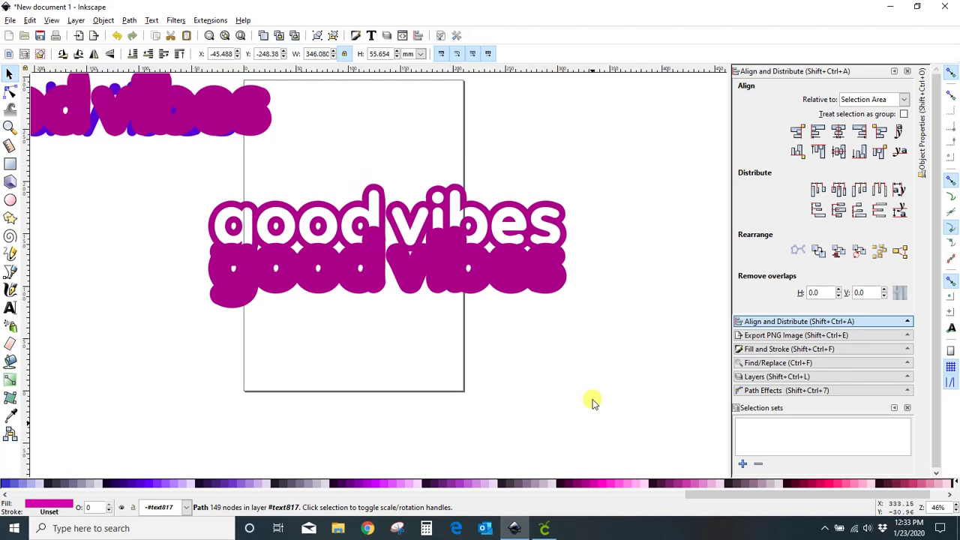
left_click(551, 295)
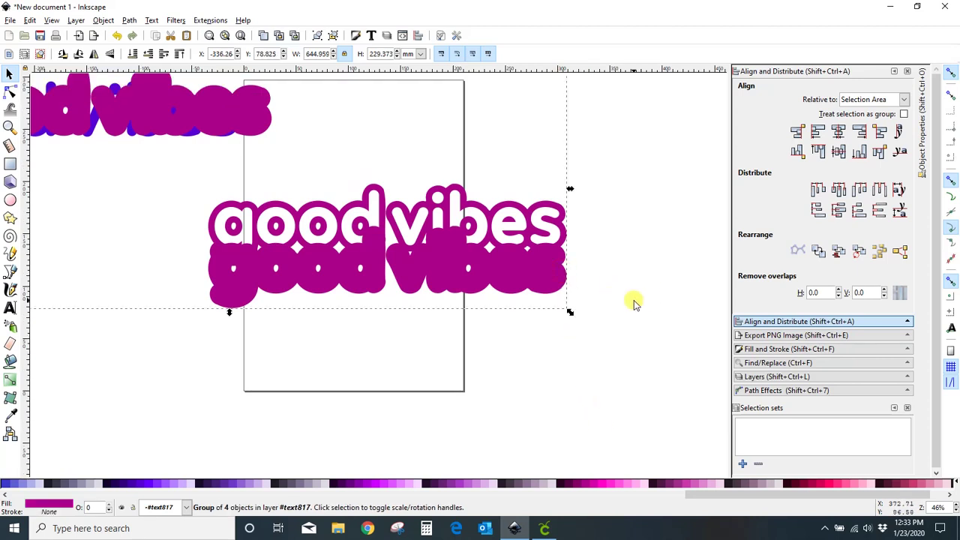
- Ungroup the stacked goodvibes with Shift+Ctrl+G and nudge the solid layer up
key("ctrl+shift+g")
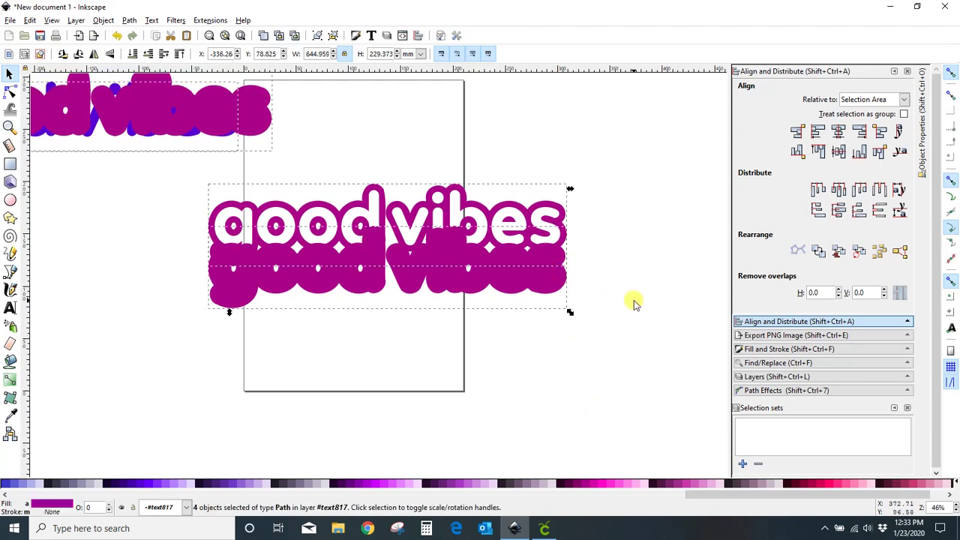
left_click(670, 342)
left_click(541, 272)
key("Up")
key("Up")
key("Up")
key("Up")
key("Up")
key("Up")
key("Up")
key("Up")
key("Up")
key("Up")
key("Up")
key("Up")
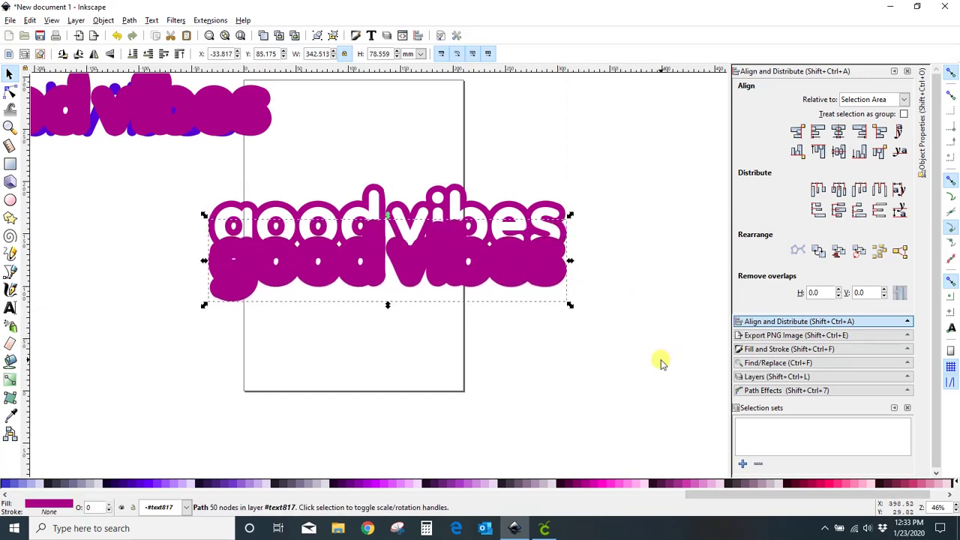
left_click(645, 406)
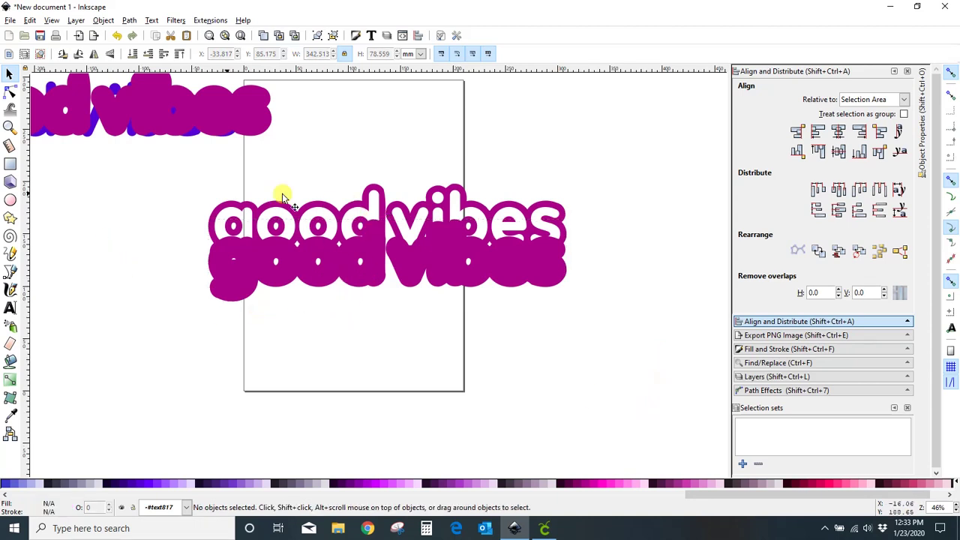
- Select both goodvibes layers and cut the solid one out with Path > Difference
left_click_drag(177, 176, 610, 322)
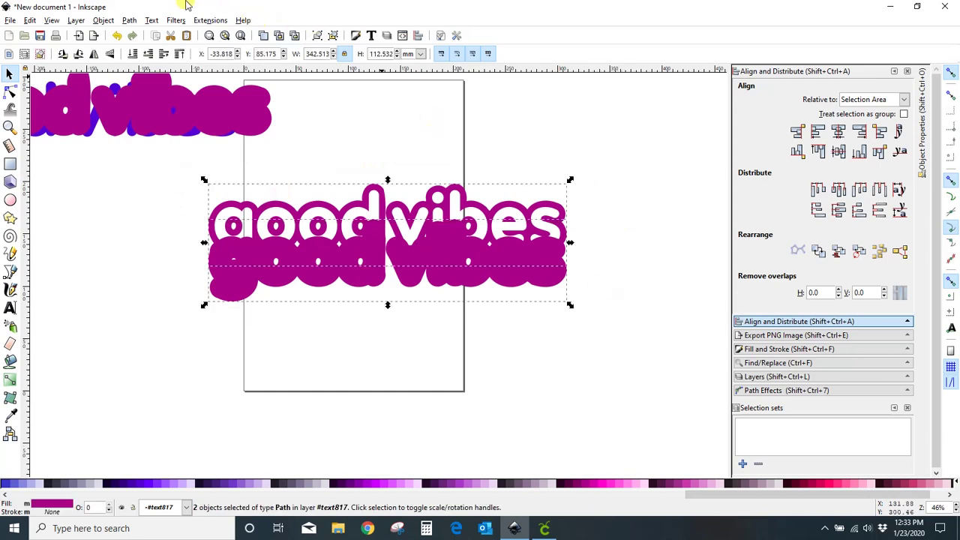
left_click(131, 21)
left_click(142, 101)
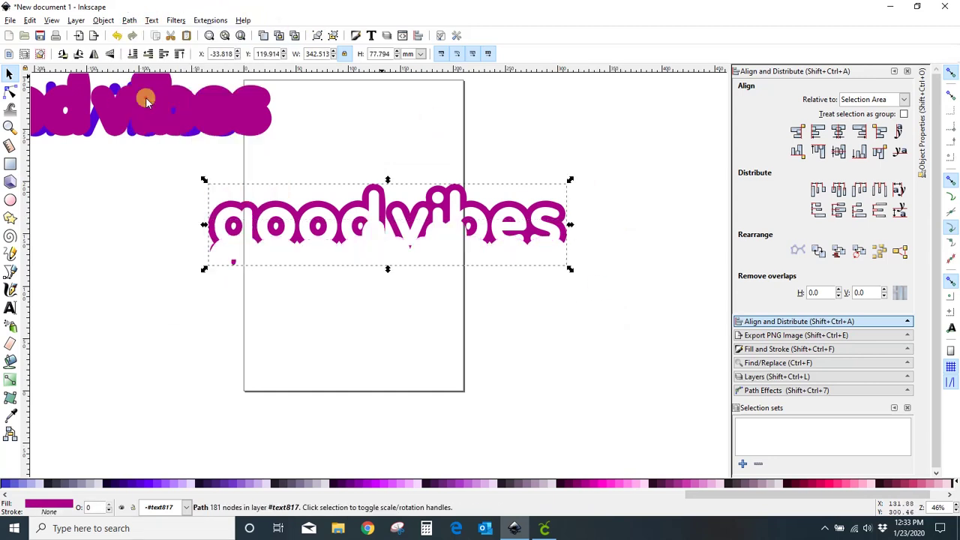
left_click(108, 292)
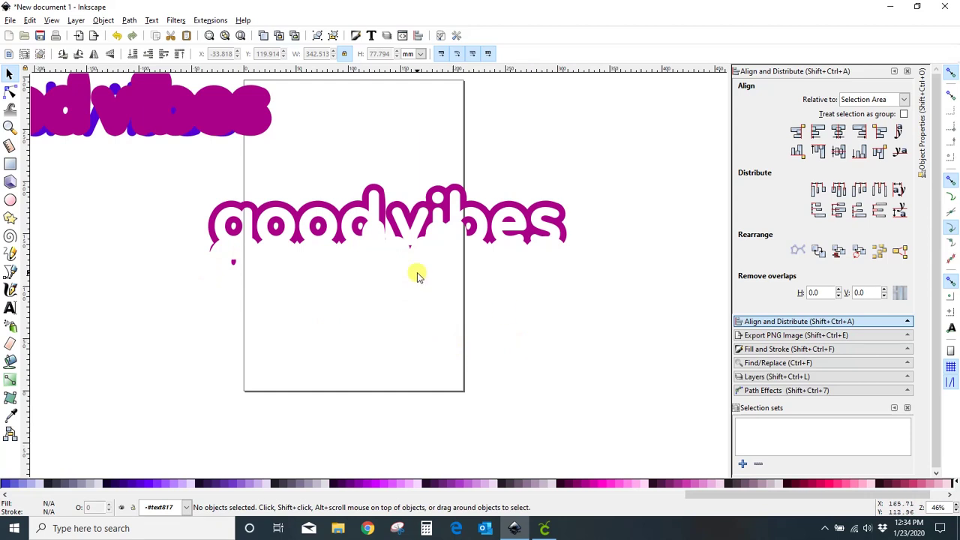
- In the Node tool, select and try to remove stray nodes below the cut-out lettering
double_click(409, 248)
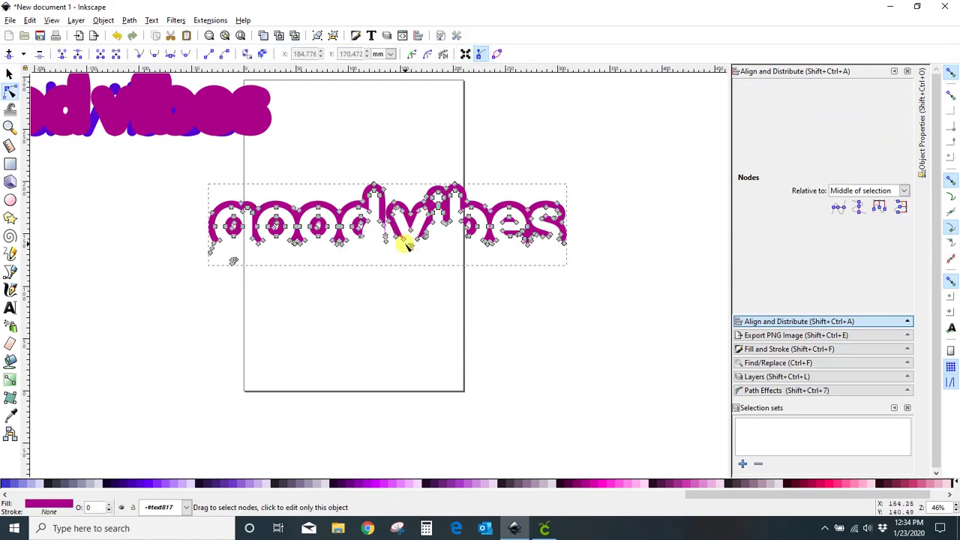
left_click(411, 248)
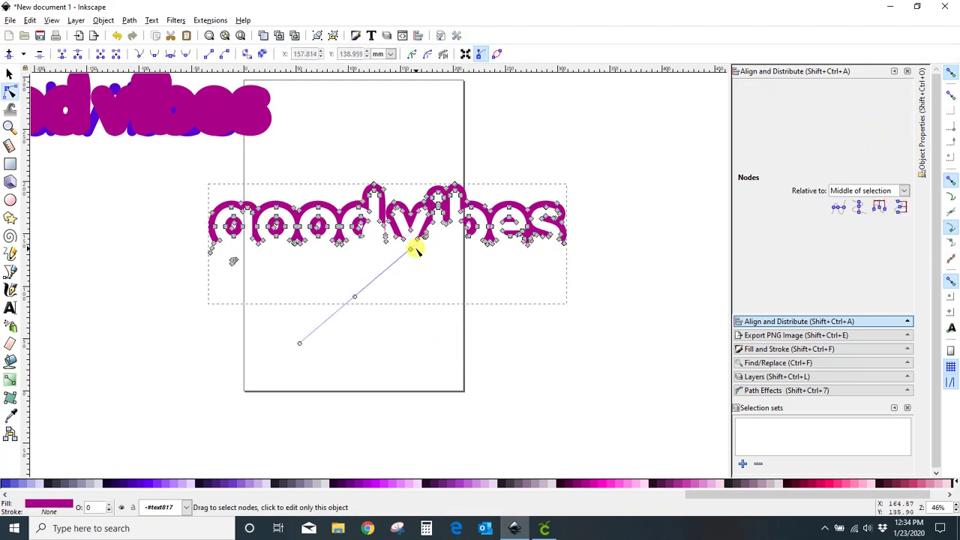
left_click(411, 249, "ctrl")
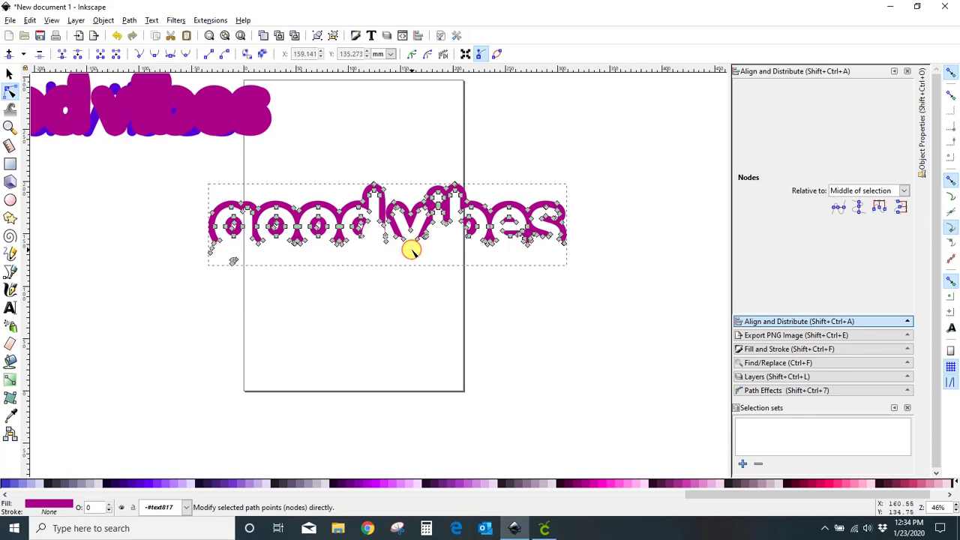
left_click(226, 253)
left_click(299, 323)
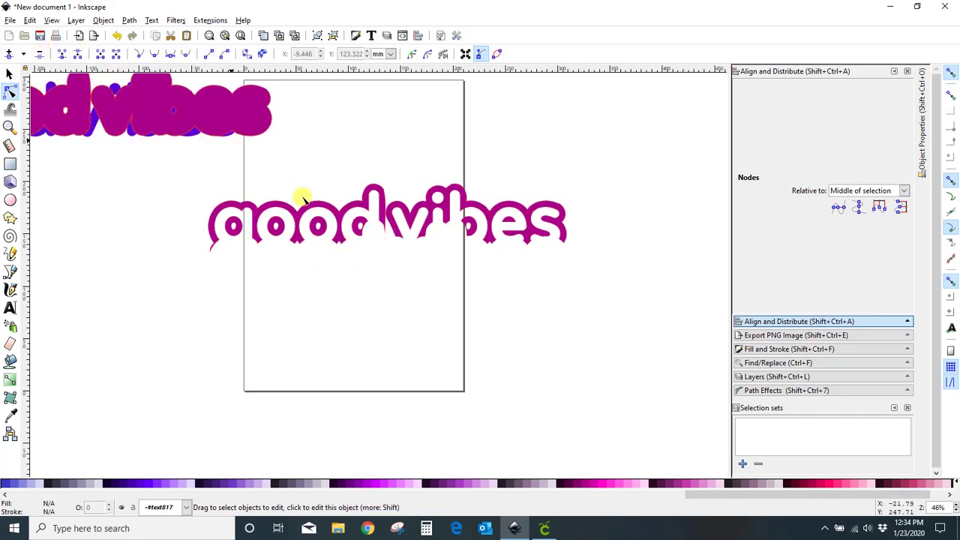
- Open the Edit menu showing Undo: Difference
left_click(30, 21)
left_click(33, 20)
left_click(33, 21)
left_click(33, 21)
left_click(33, 21)
left_click(33, 21)
left_click(33, 21)
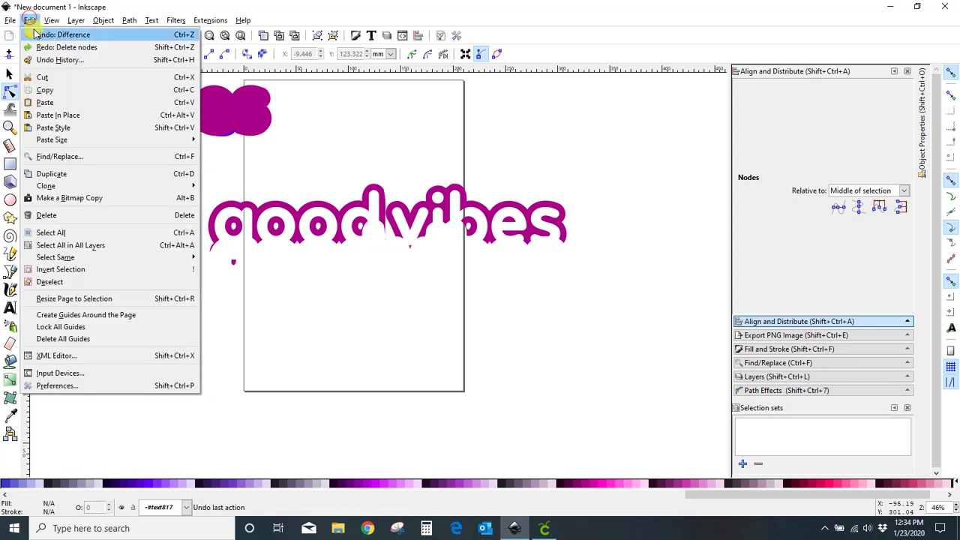
- Undo the Difference and nudge the solid goodvibes layer up twice, then down once
left_click(45, 32)
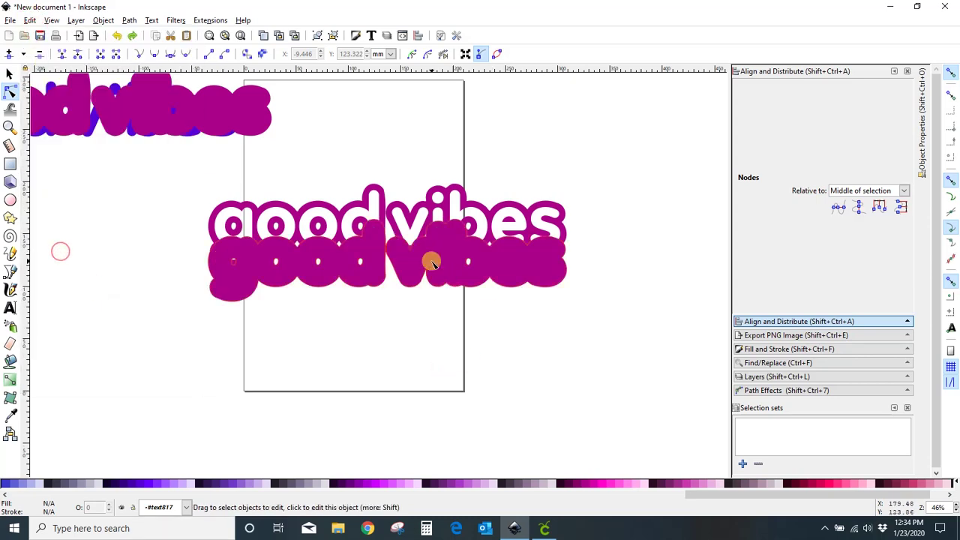
left_click(9, 73)
left_click(442, 276)
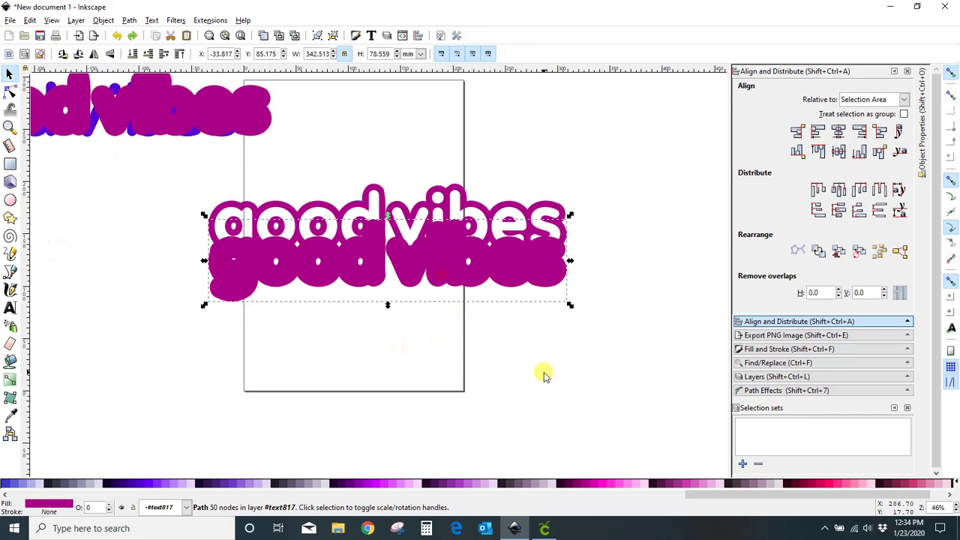
key("Up")
key("Up")
key("Up")
key("Up")
key("Up")
key("Up")
key("Up")
key("Up")
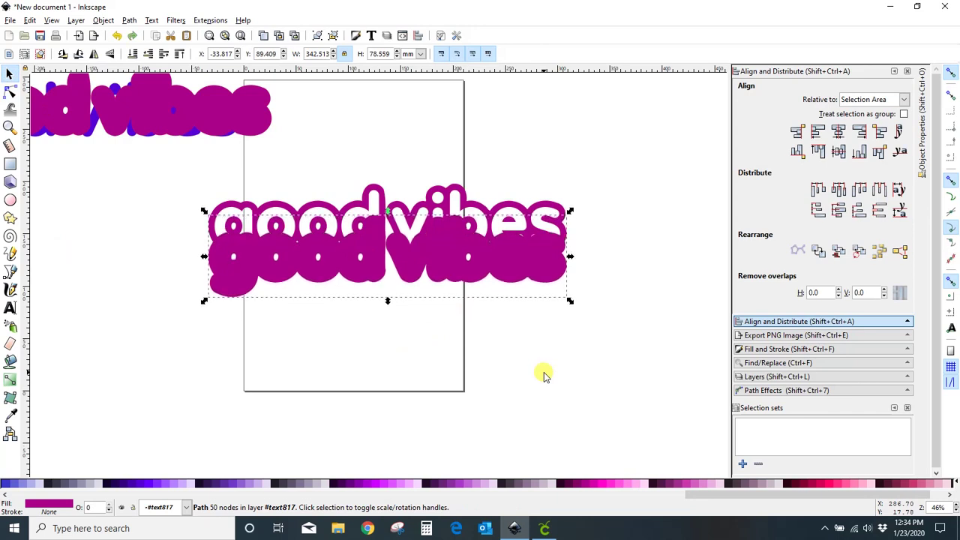
key("Up")
key("Up")
key("Up")
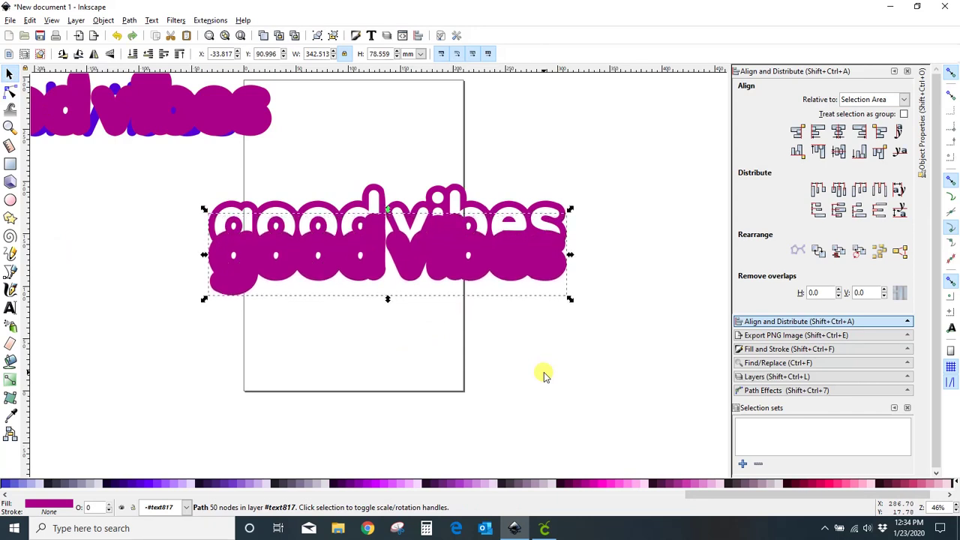
key("Down")
key("Down")
key("Down")
key("Down")
key("Down")
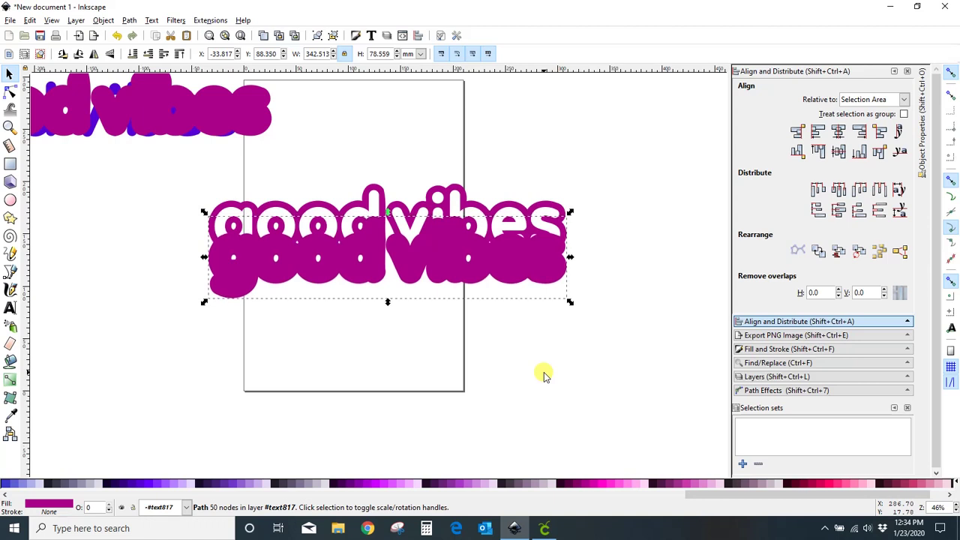
left_click(531, 369)
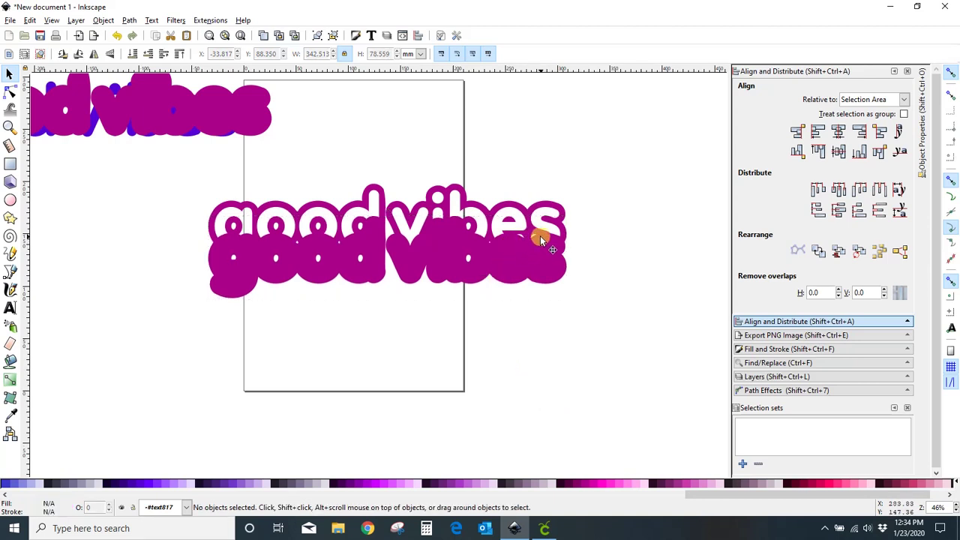
- Select both goodvibes layers and apply Path > Difference again
left_click_drag(166, 171, 602, 342)
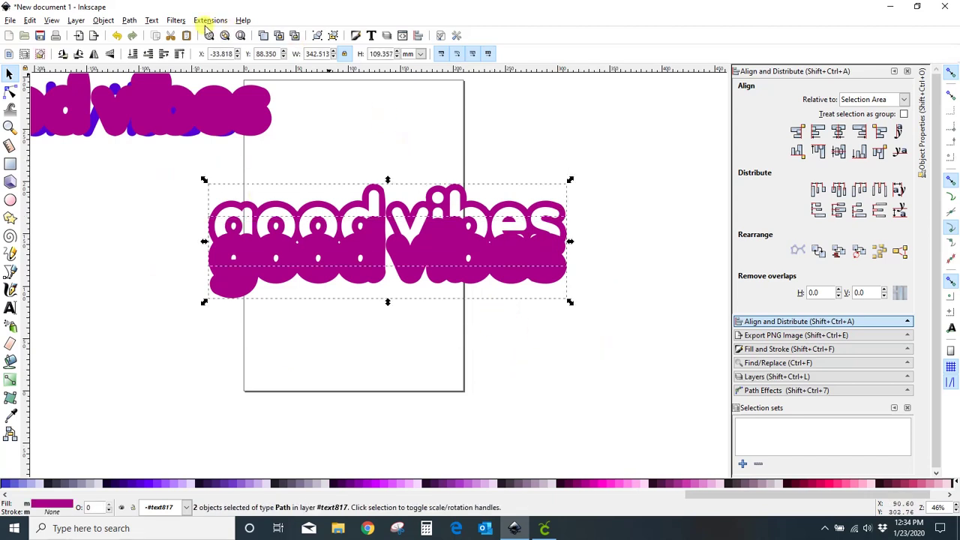
left_click(129, 20)
left_click(139, 100)
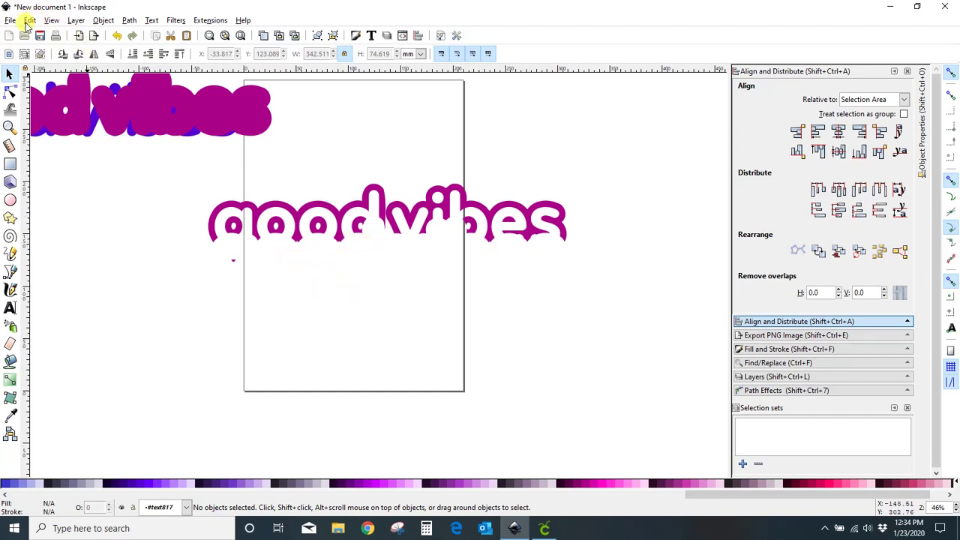
- Undo the Difference and nudge the solid goodvibes layer up
left_click(30, 20)
left_click(43, 35)
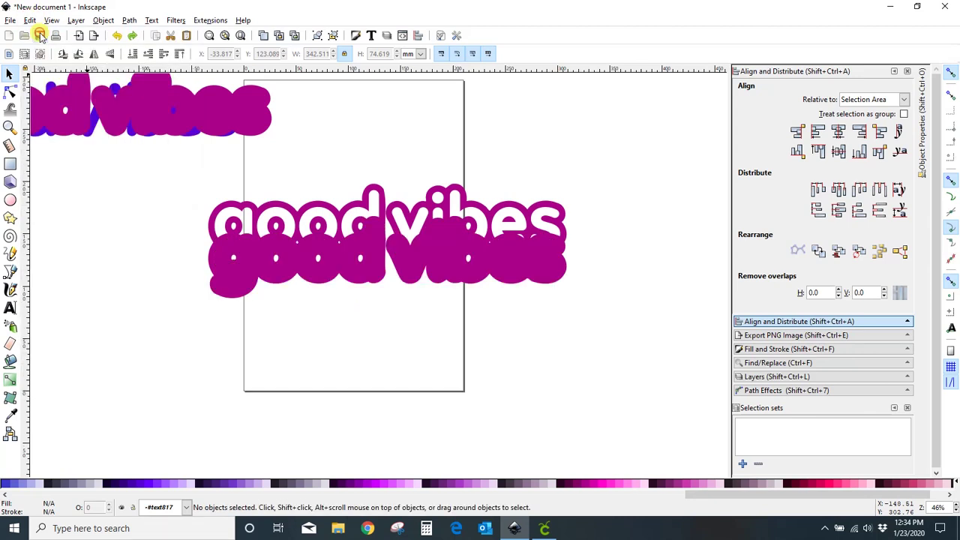
left_click(380, 264)
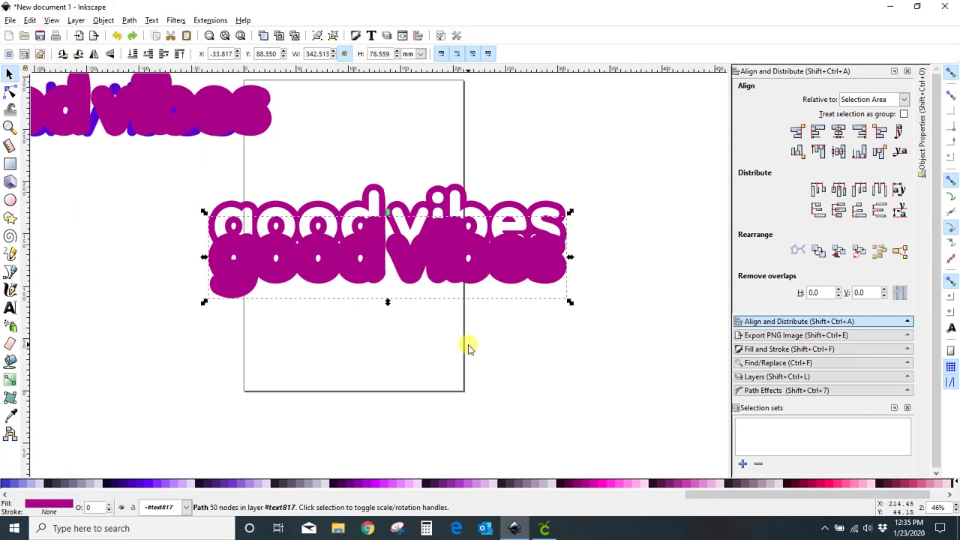
key("Up")
key("Up")
key("Up")
left_click(508, 363)
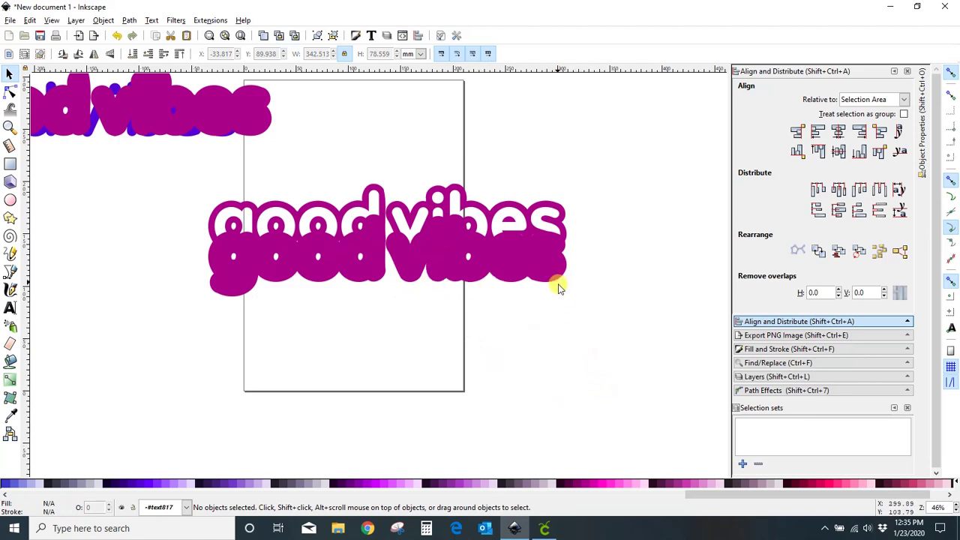
- Fine-tune the solid layer's offset with one Down and one Up arrow nudge
scroll(576, 346, "down", 6)
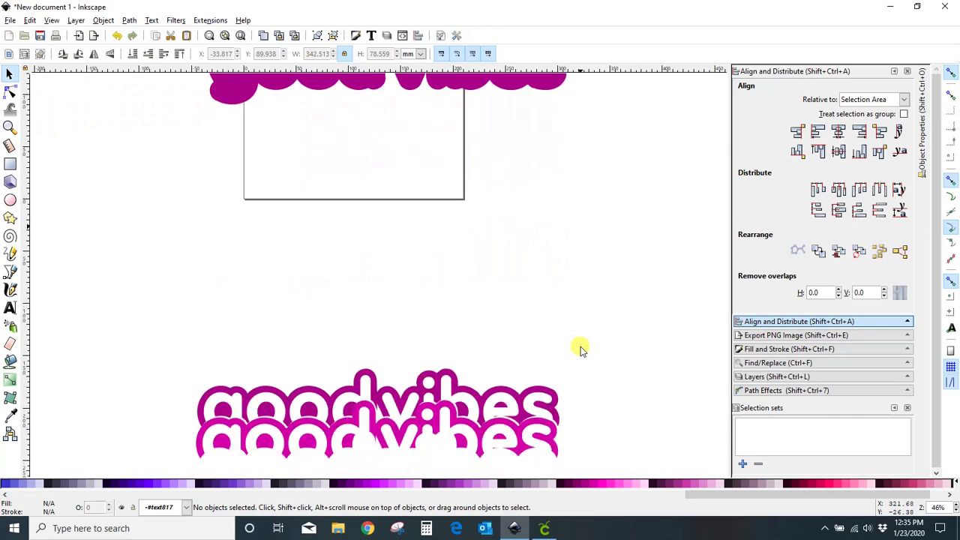
left_click(543, 437)
scroll(619, 347, "up", 5)
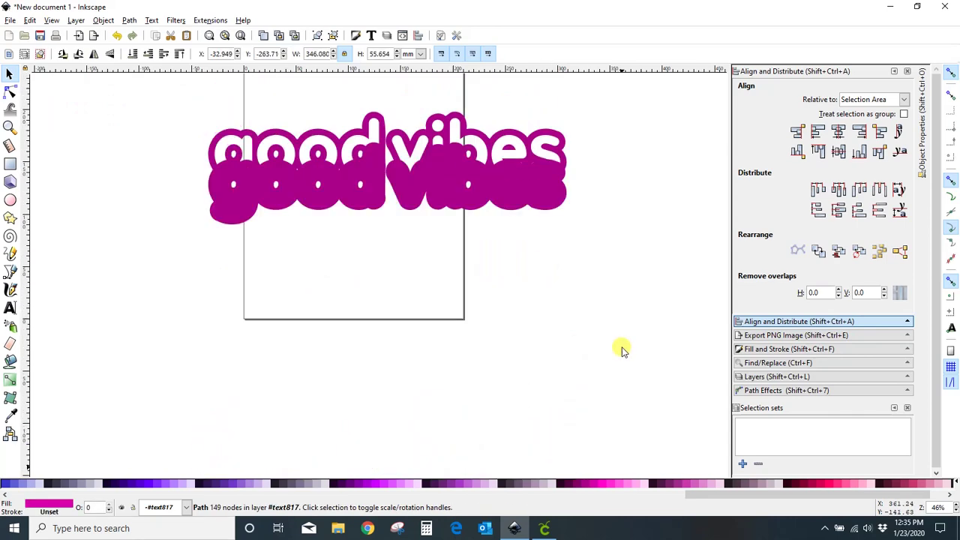
left_click(522, 223)
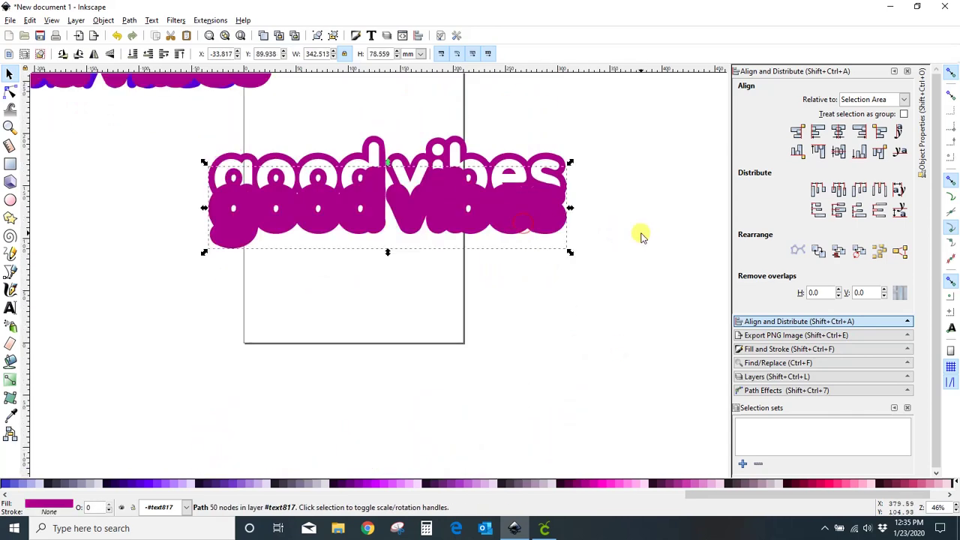
key("Down")
key("Up")
left_click(600, 328)
- Select both goodvibes layers and subtract the solid one with Path > Difference
scroll(597, 332, "up", 2)
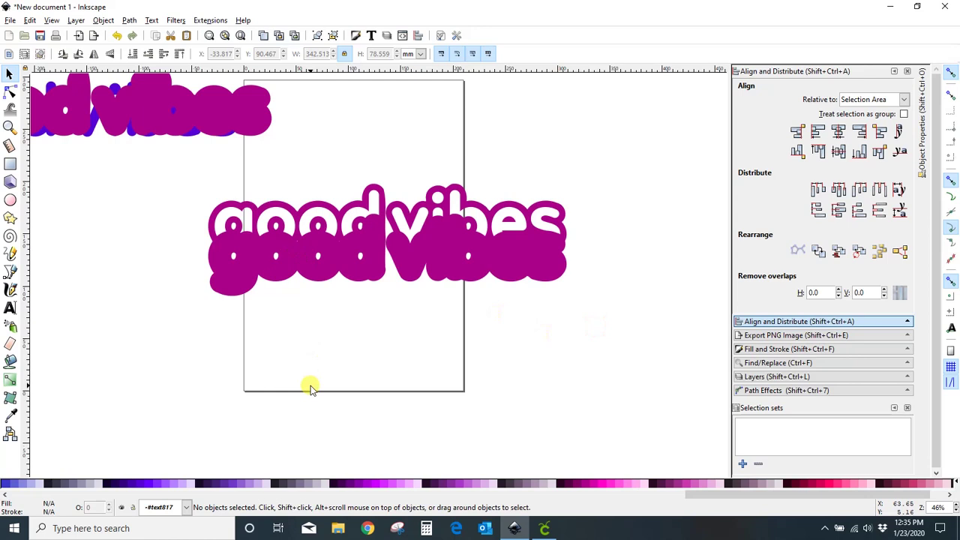
left_click_drag(164, 169, 636, 345)
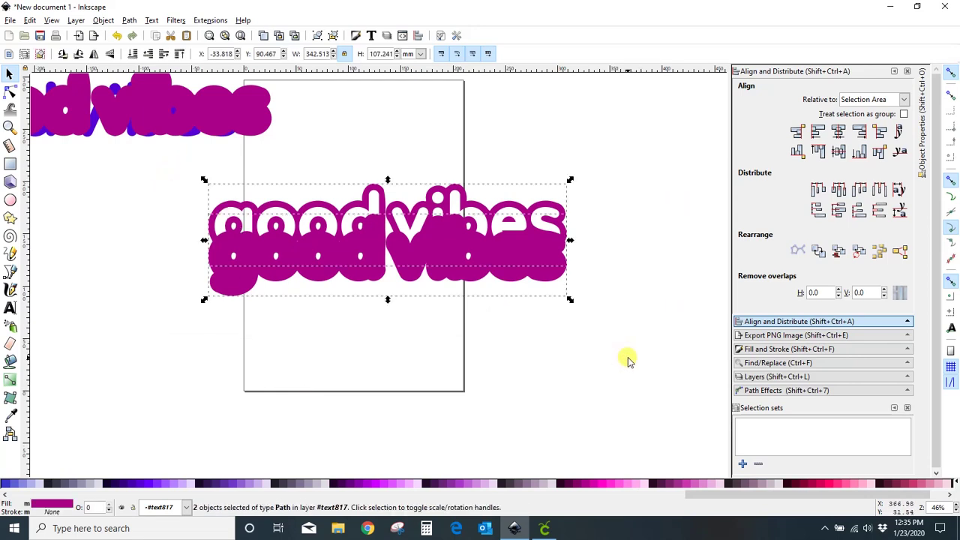
left_click(130, 20)
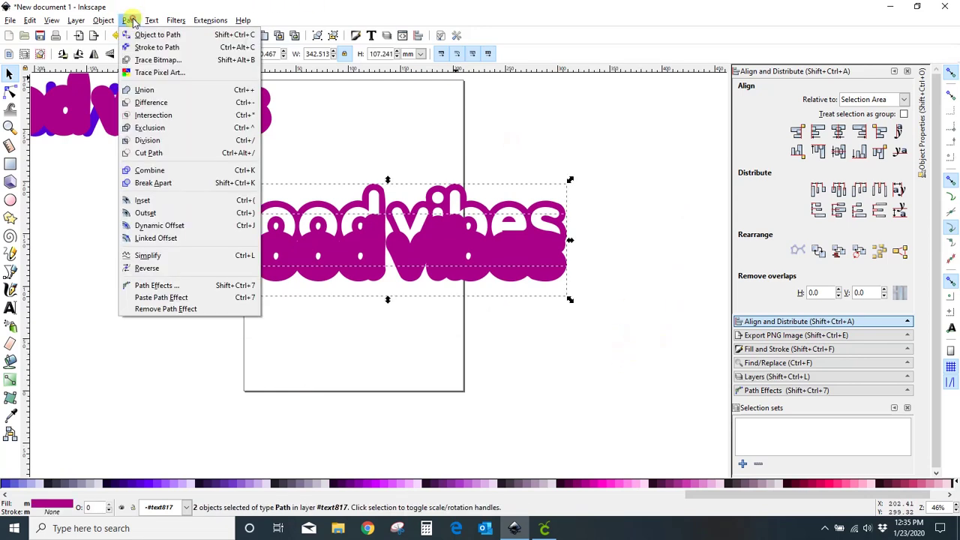
left_click(140, 102)
left_click(100, 278)
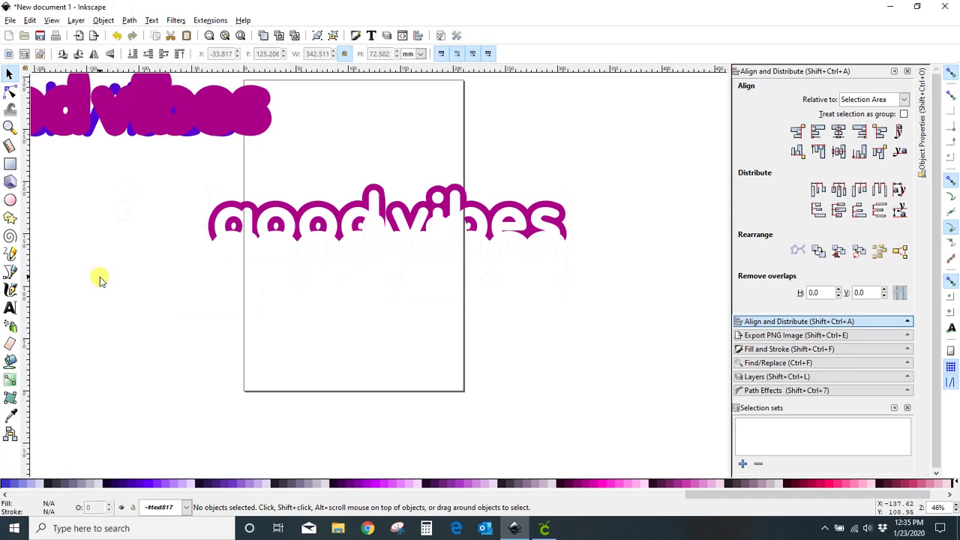
- Reposition the cut-out outline and bring the solid magenta goodvibes onto the page
left_click_drag(548, 215, 529, 245)
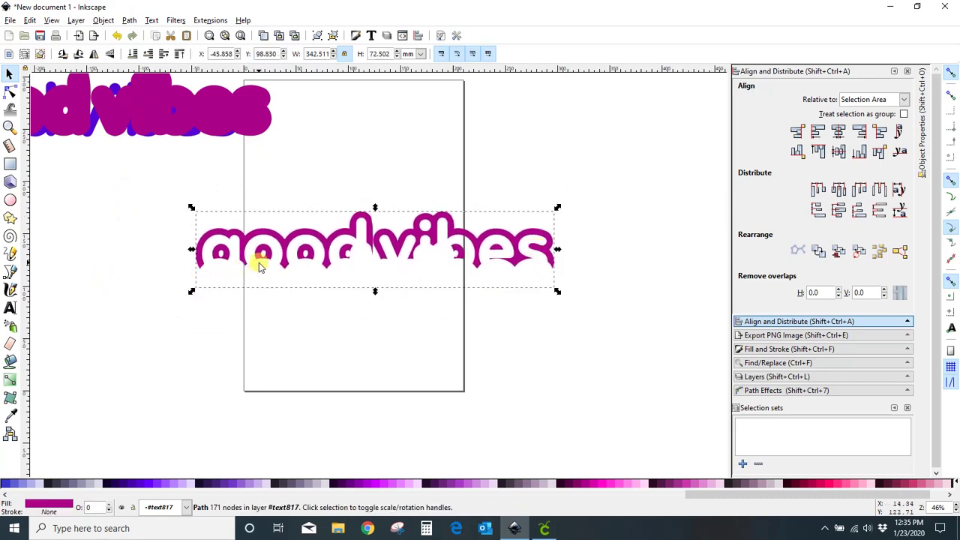
left_click_drag(349, 241, 349, 242)
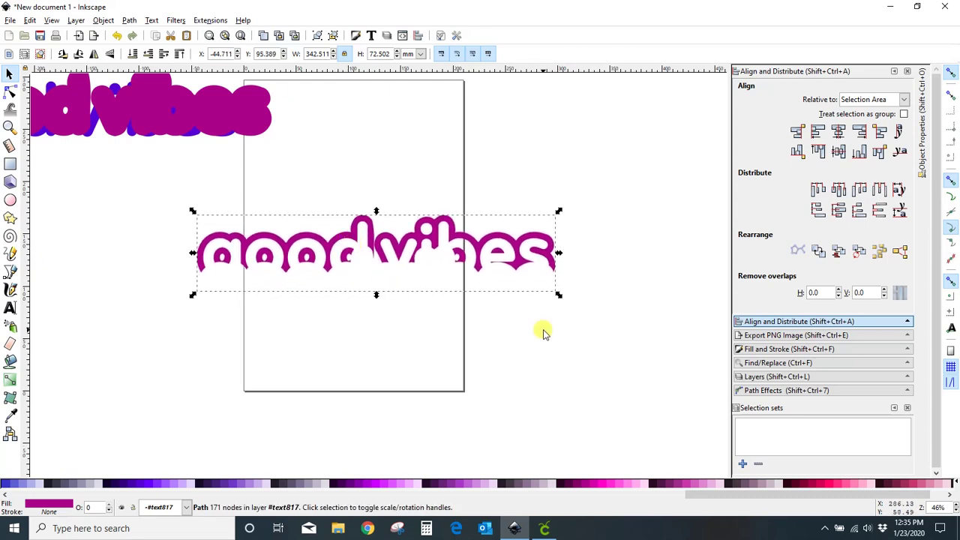
left_click_drag(505, 250, 522, 222)
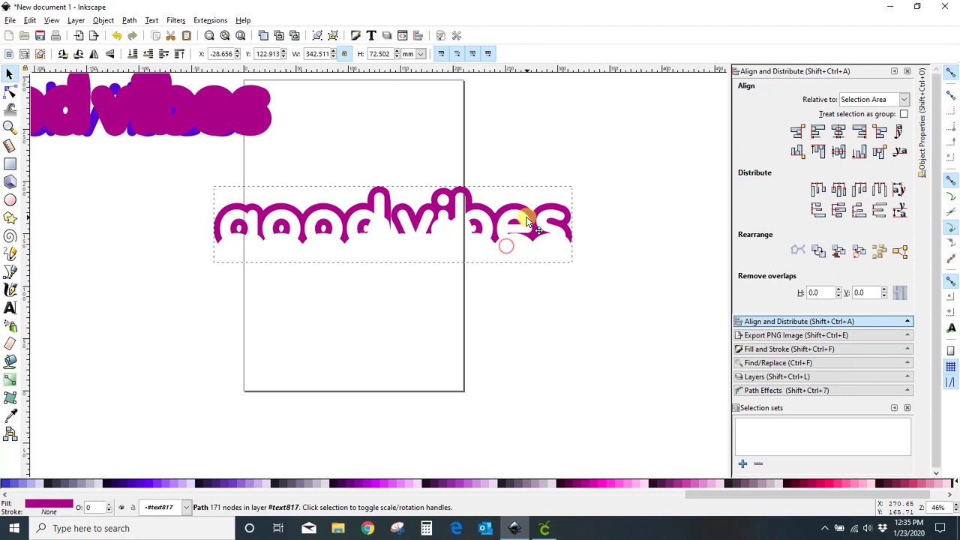
left_click_drag(255, 114, 553, 337)
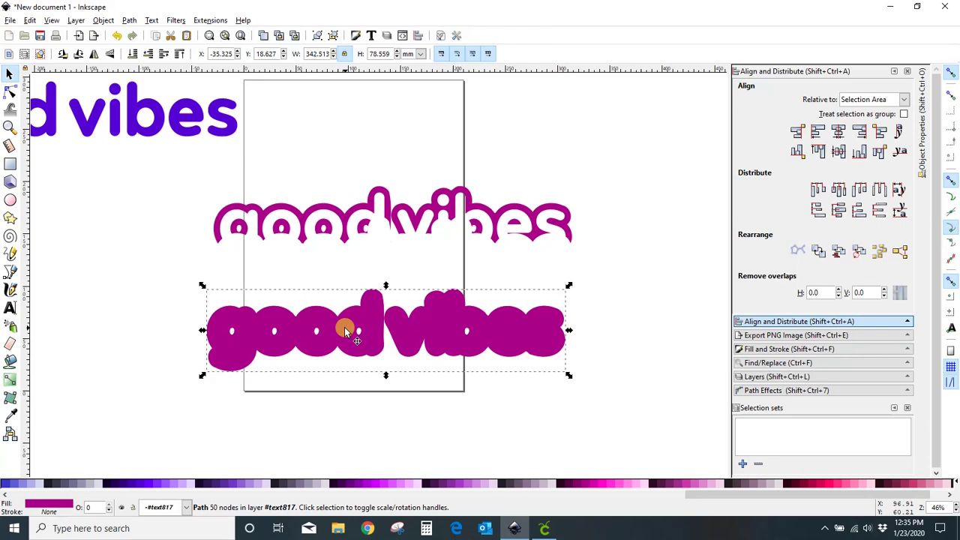
left_click_drag(345, 329, 275, 390)
- Duplicate the blue good vibes text and lay it over the magenta shape, outline moved near top
left_click_drag(141, 106, 240, 396)
key("ctrl+d")
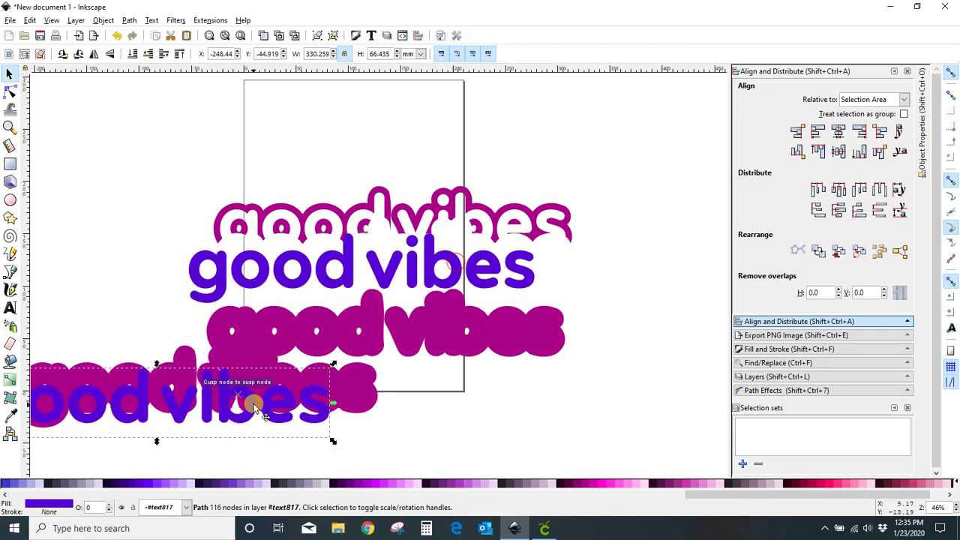
left_click_drag(488, 215, 489, 125)
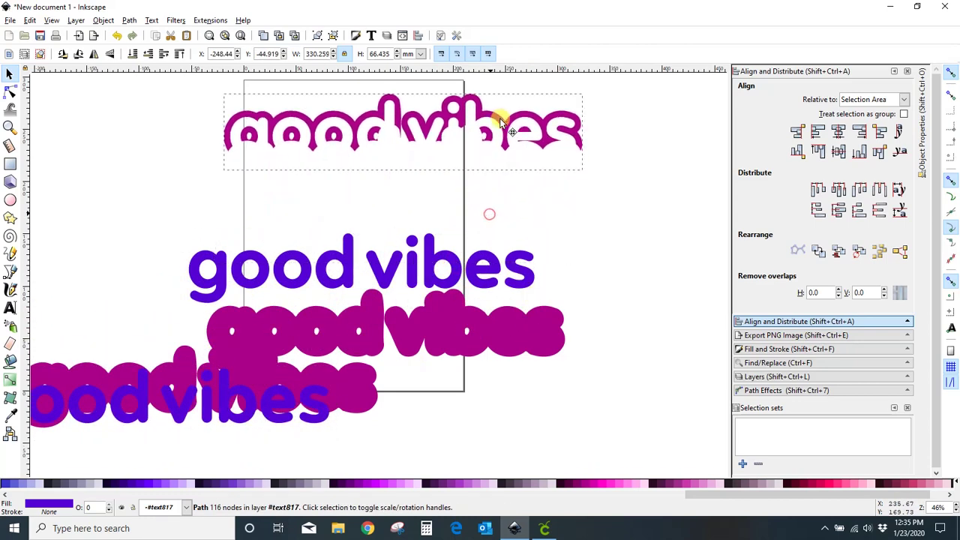
left_click_drag(498, 347, 489, 241)
left_click_drag(499, 296, 495, 231)
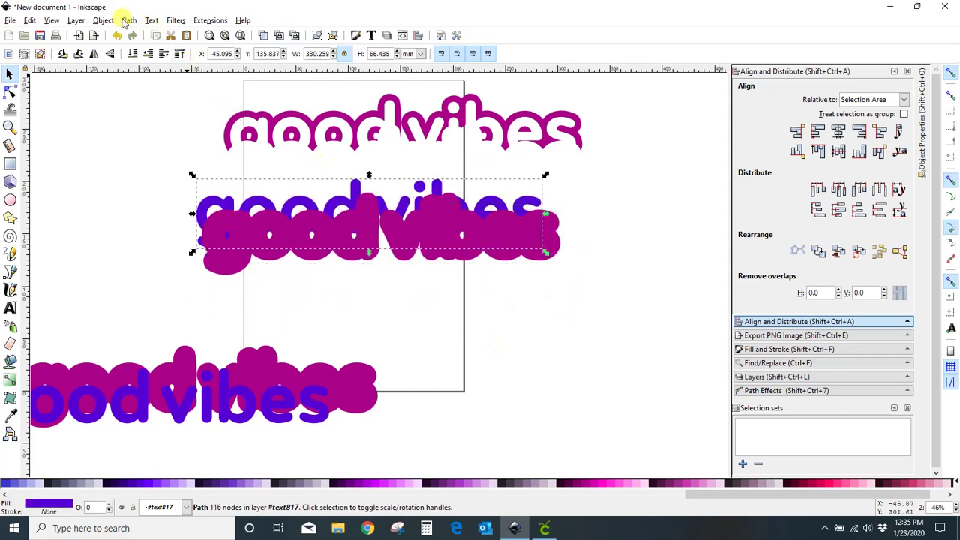
- Raise the blue text above the magenta shape with Object > Raise
left_click(102, 21)
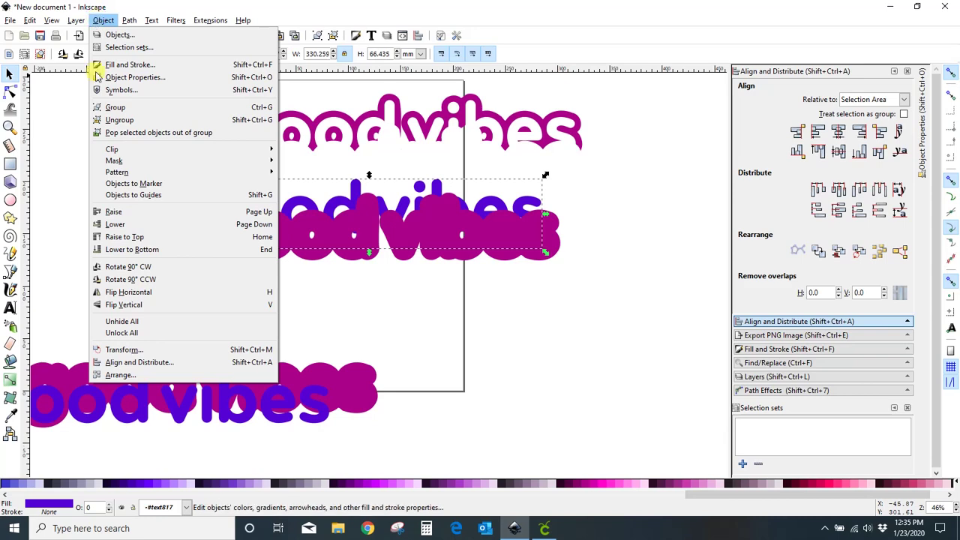
left_click(110, 212)
left_click(83, 218)
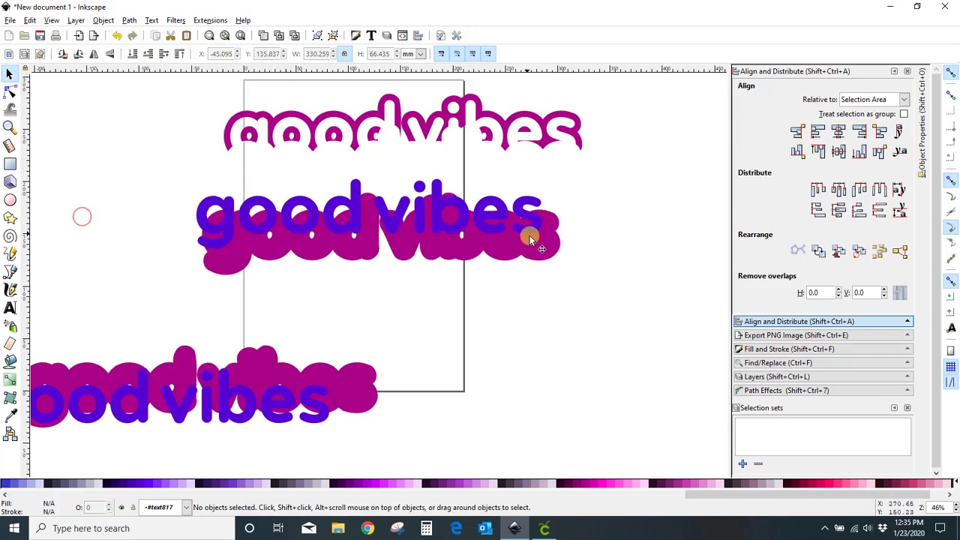
- Centre the blue lettering horizontally on the magenta shape and subtract it with Path > Difference
left_click_drag(493, 225, 500, 242)
left_click_drag(160, 164, 612, 302)
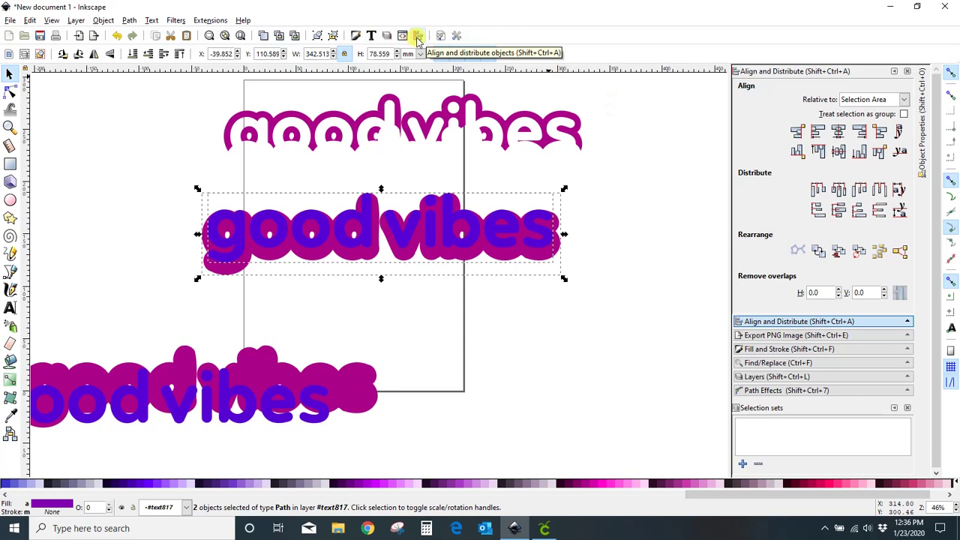
left_click(838, 152)
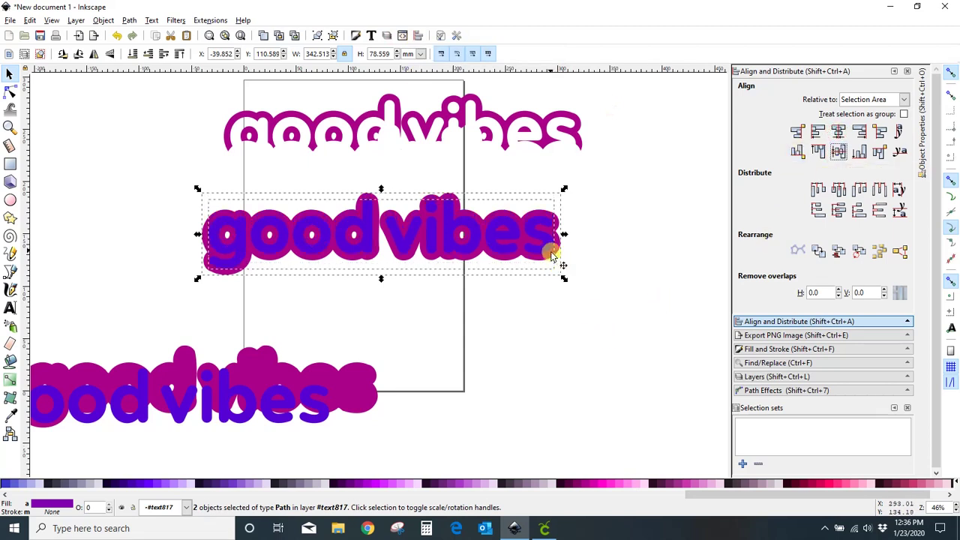
left_click(129, 20)
left_click(143, 102)
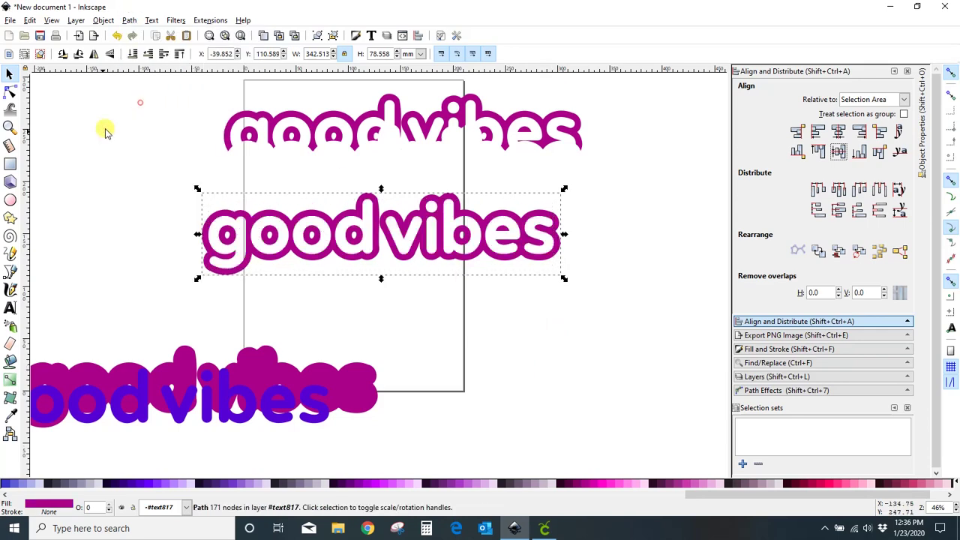
- Move the new outlined goodvibes up just below the first outline, overlapping it
left_click(87, 172)
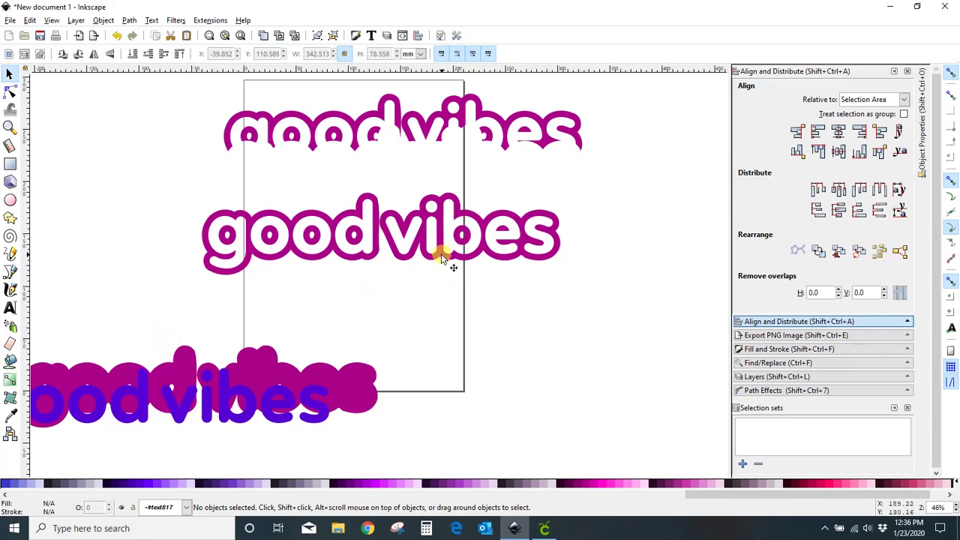
left_click_drag(441, 254, 459, 182)
left_click(485, 289)
scroll(547, 323, "up", 2)
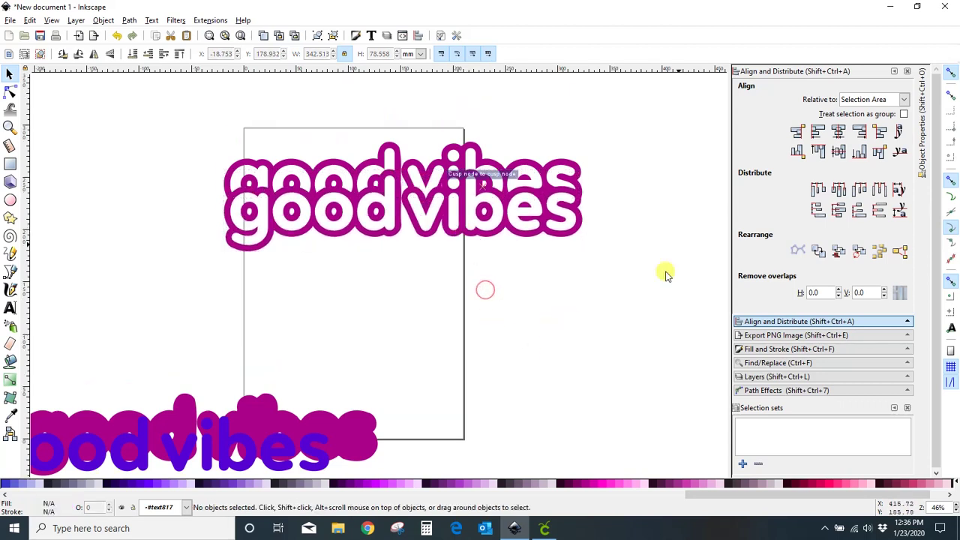
left_click_drag(184, 108, 648, 294)
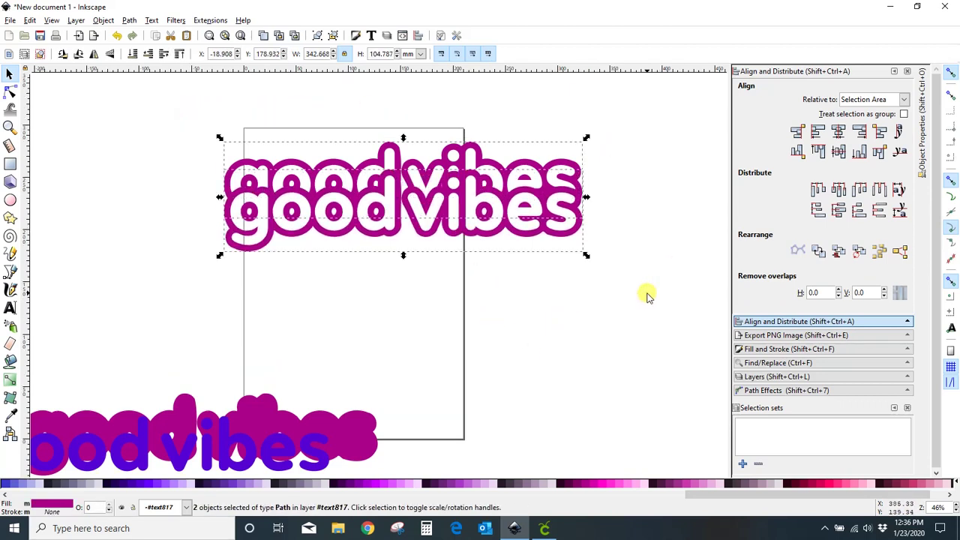
left_click(653, 302)
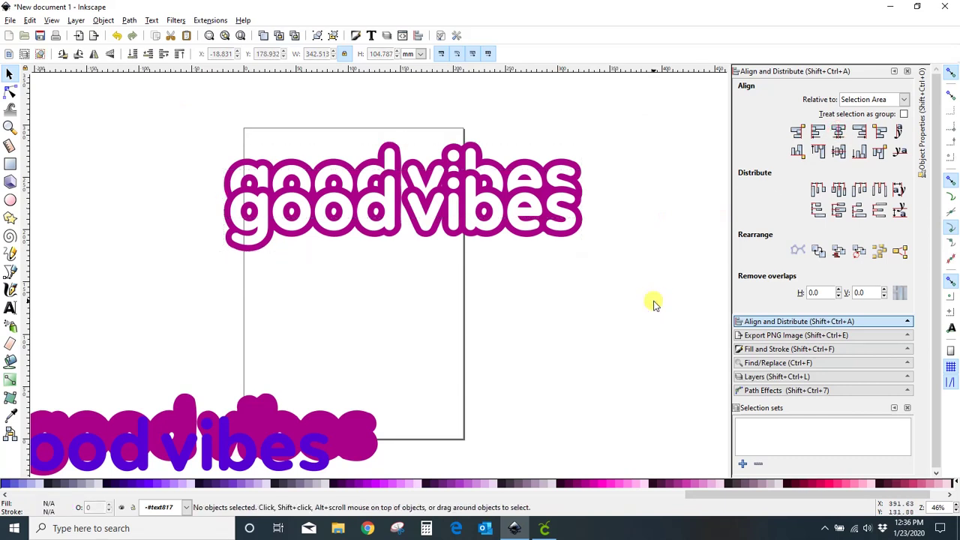
- Recolour the front outlined goodvibes bright pink from the palette
left_click(563, 209)
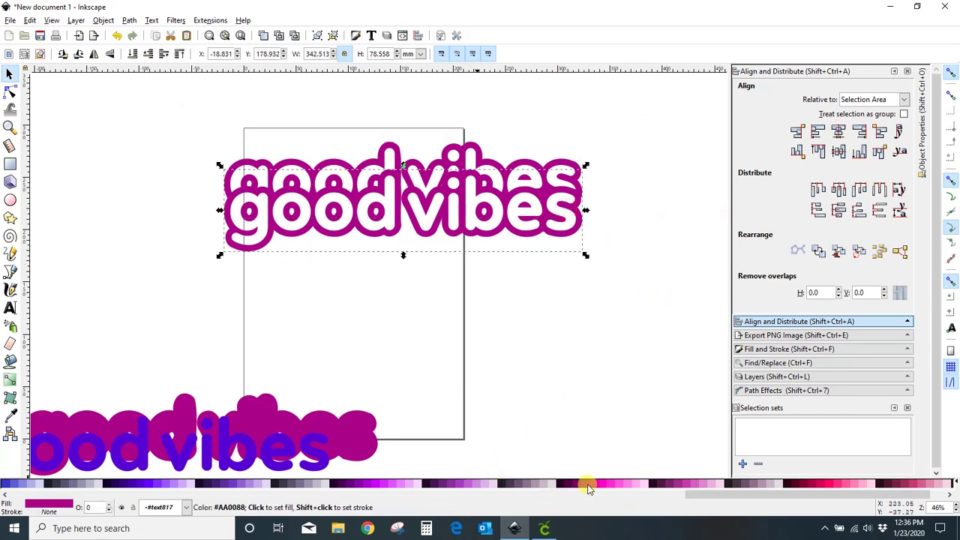
left_click(607, 484)
left_click(630, 400)
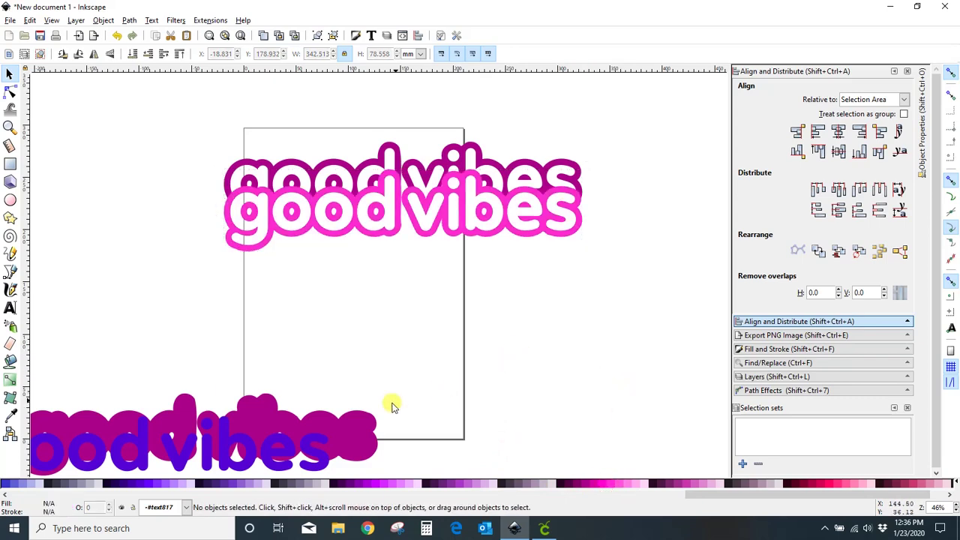
- Duplicate the solid magenta goodvibes, place the copy below the pink outline, and move the dark text above the page
left_click_drag(371, 424, 575, 332)
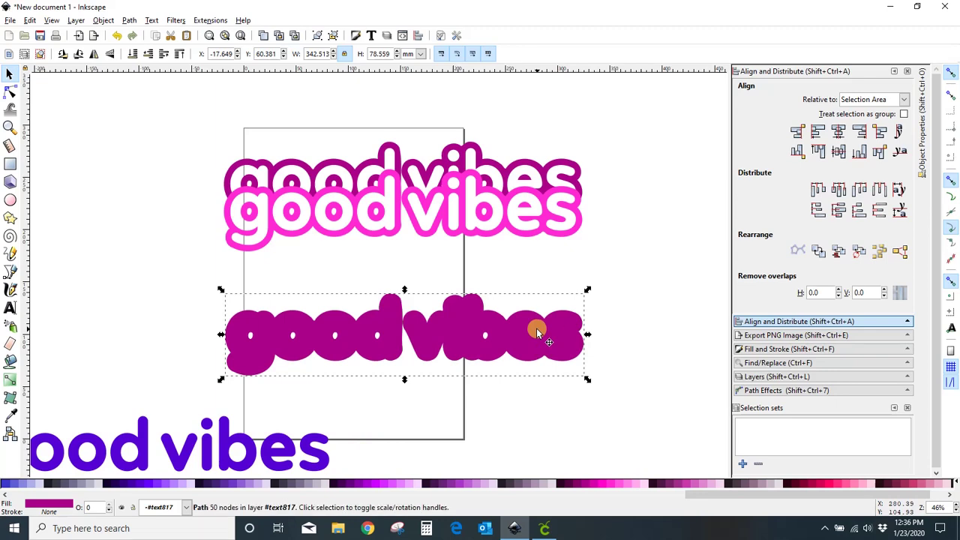
key("ctrl+d")
left_click_drag(537, 332, 540, 251)
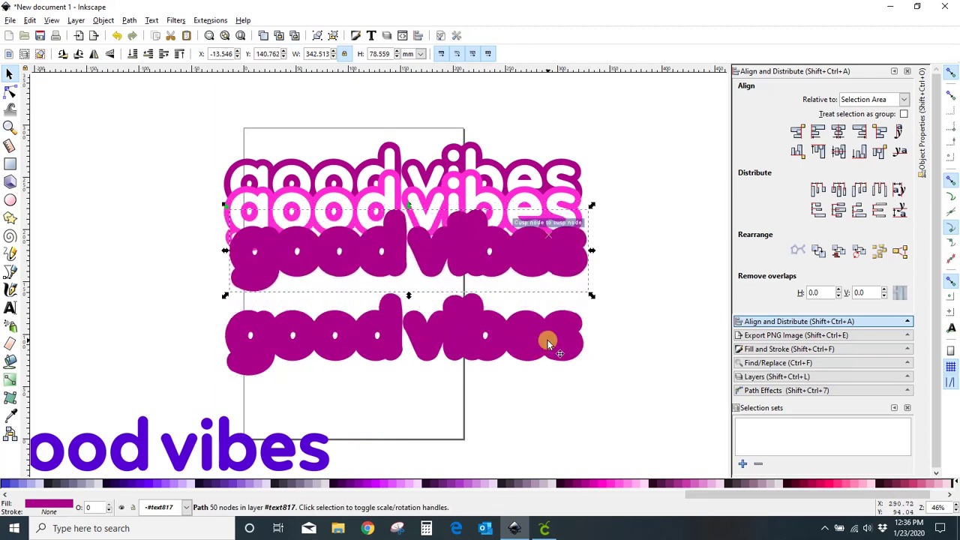
left_click_drag(548, 343, 354, 416)
scroll(696, 386, "up", 1)
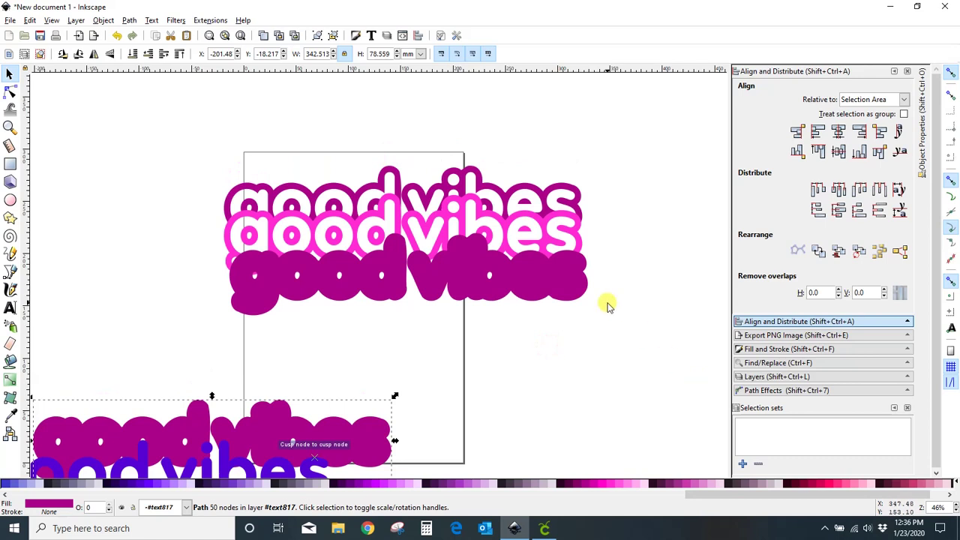
left_click_drag(541, 190, 537, 116)
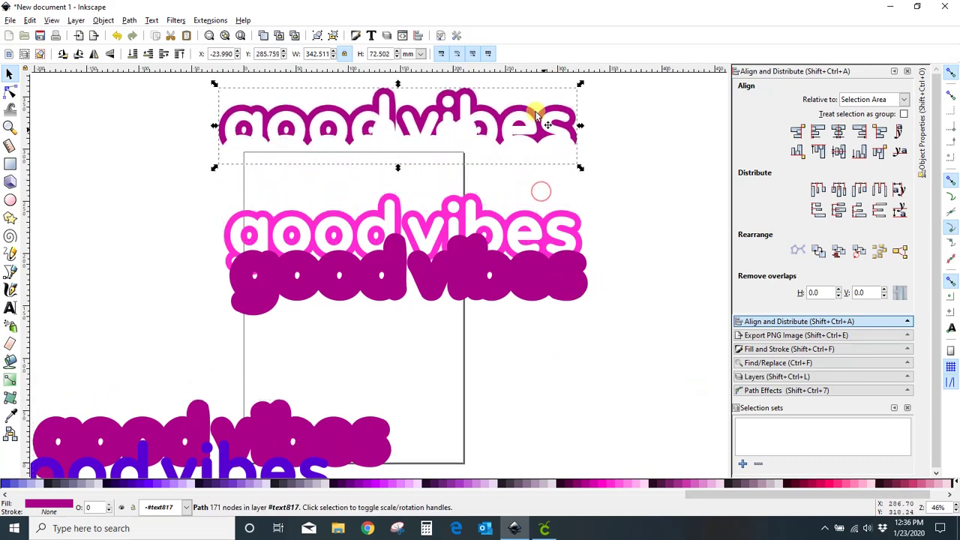
- Centre the magenta shape horizontally on the pink outline, then nudge it up three steps
left_click(579, 379)
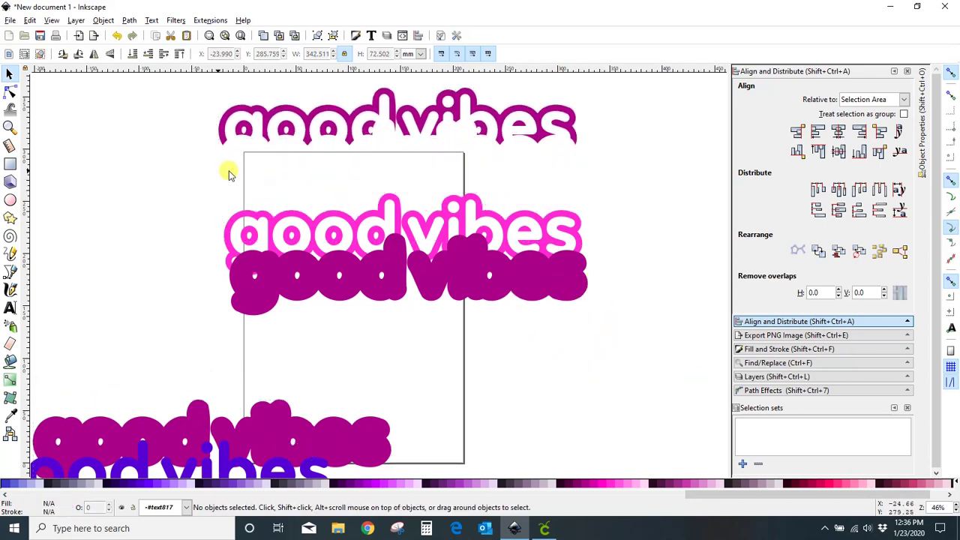
left_click_drag(197, 171, 626, 337)
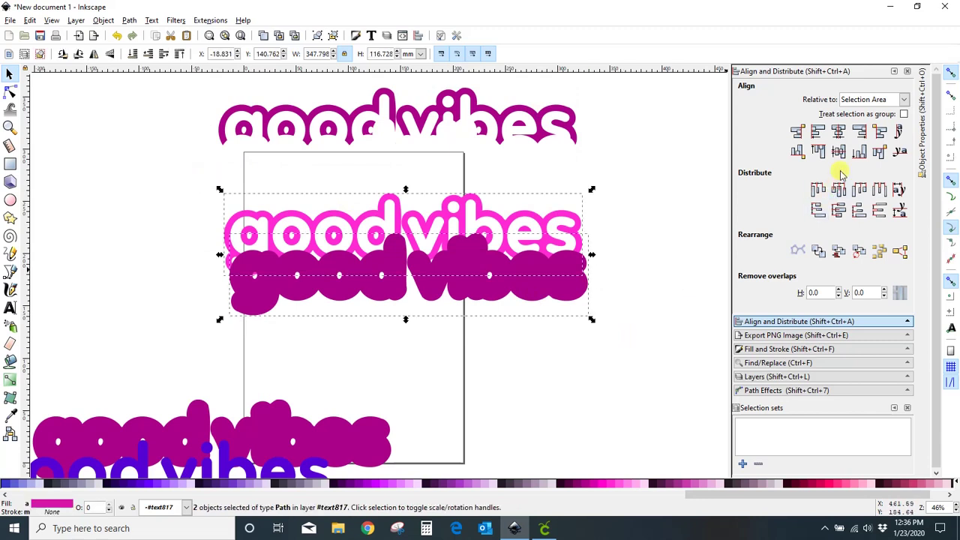
left_click(838, 132)
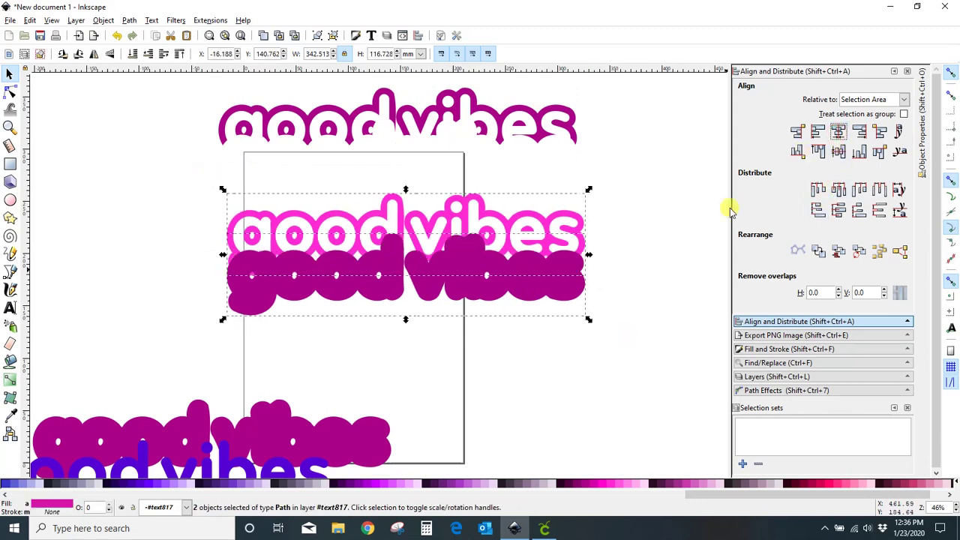
left_click(535, 363)
left_click(540, 278)
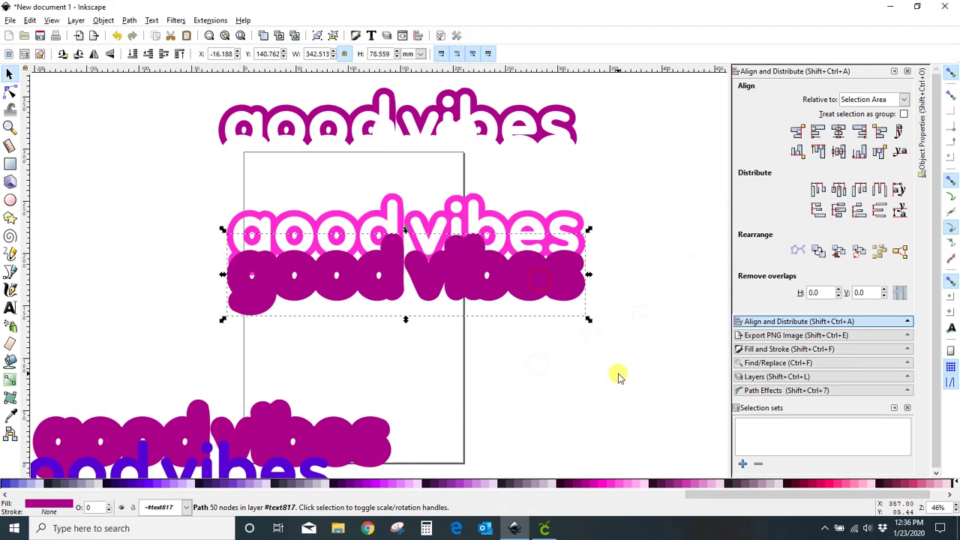
key("Up")
key("Up")
key("Up")
key("Up")
key("Up")
key("Up")
key("Up")
key("Up")
key("Up")
key("Up")
key("Up")
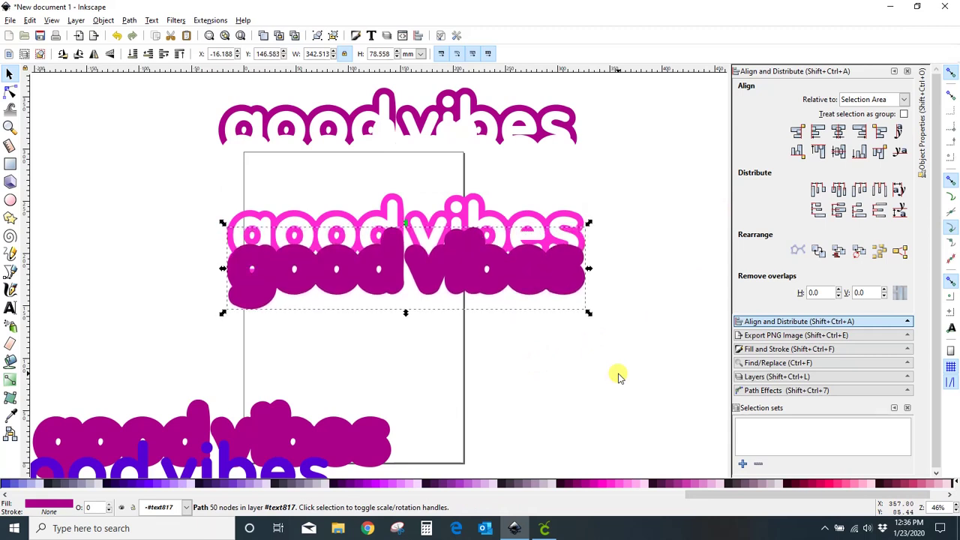
key("Up")
key("Up")
key("Up")
key("Up")
key("Up")
key("Up")
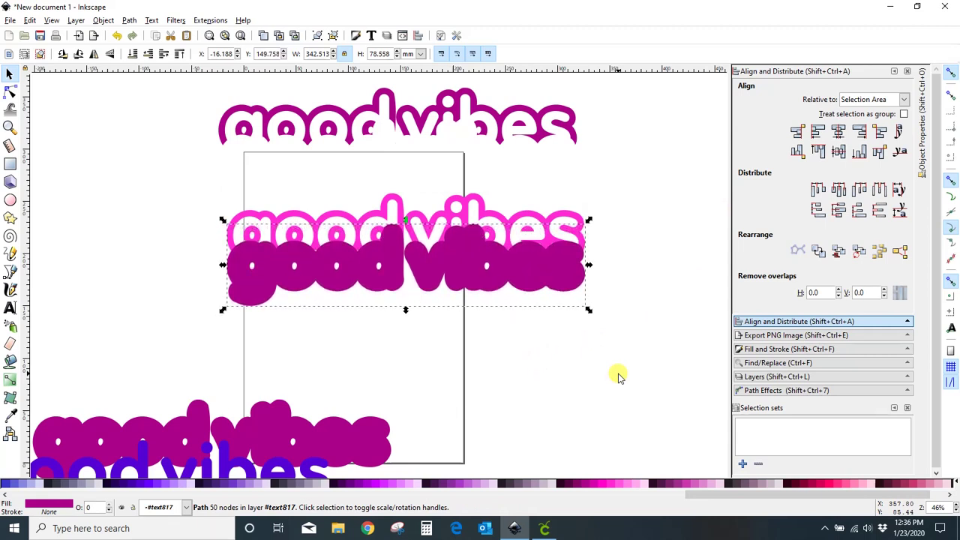
key("Up")
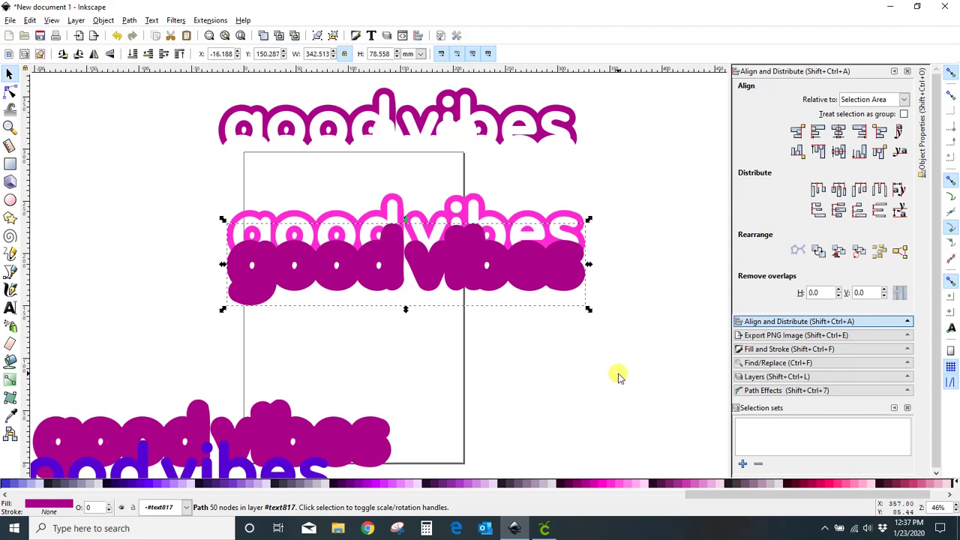
- Select the pink outline and magenta shape together and apply Path > Difference
left_click(618, 375)
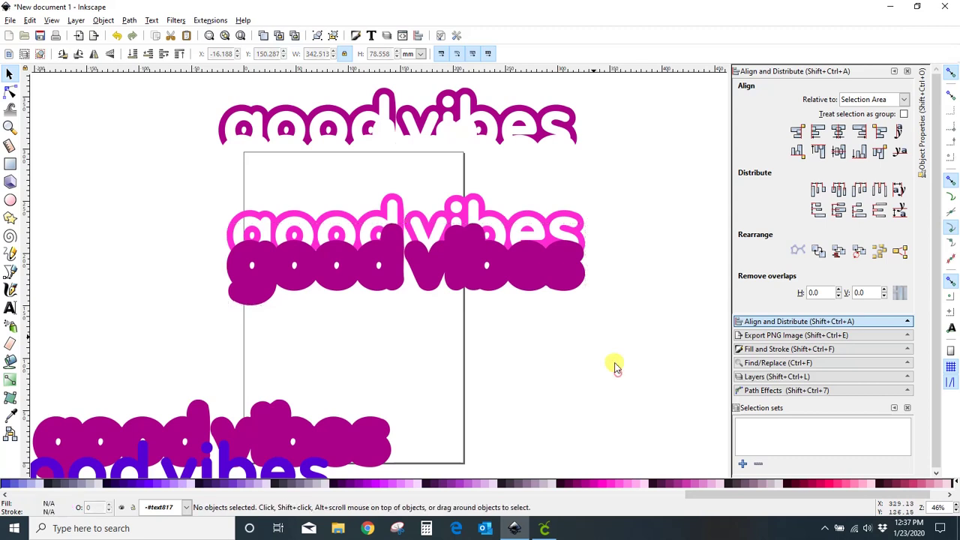
left_click_drag(195, 181, 650, 322)
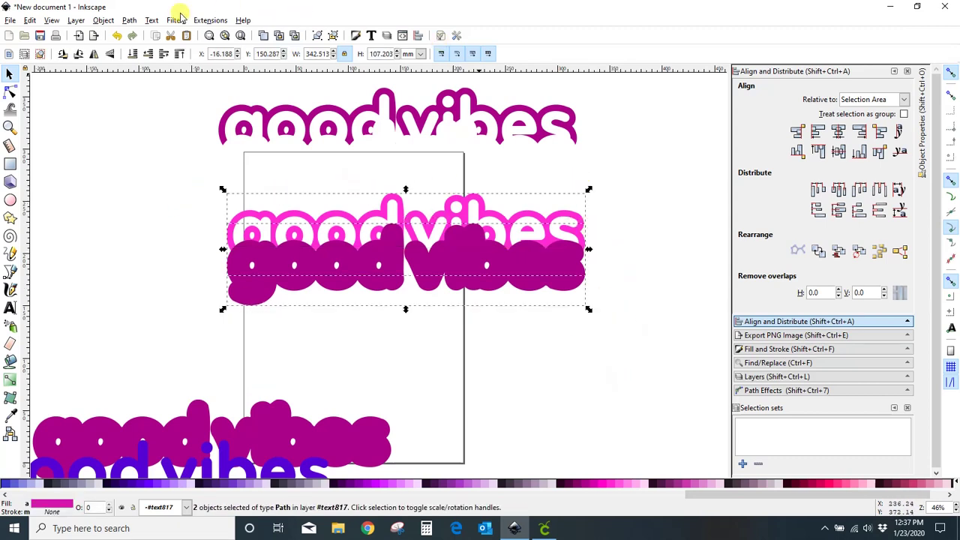
left_click(129, 21)
left_click(144, 101)
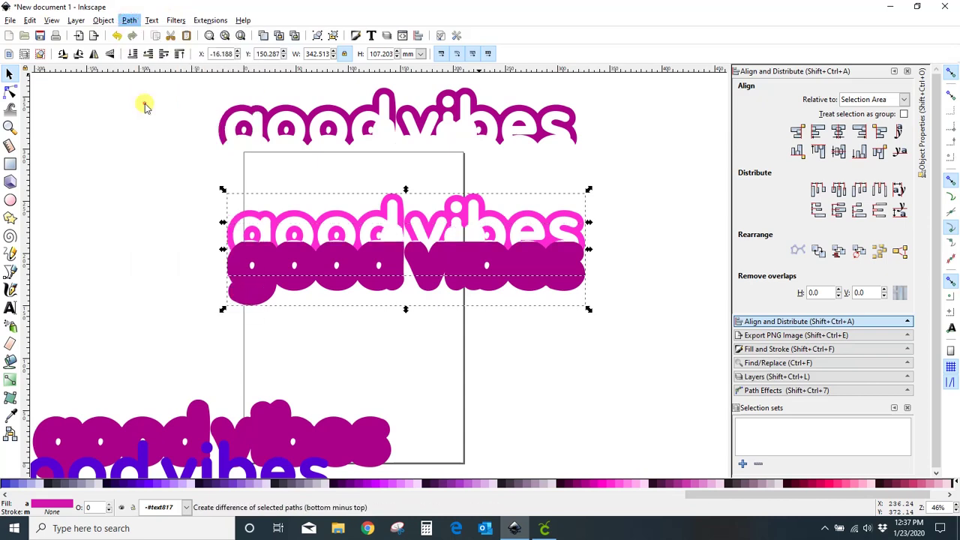
- Move the pink outline up, then bring the dark magenta layer and blue good vibes text together mid-page
left_click_drag(578, 232, 561, 158)
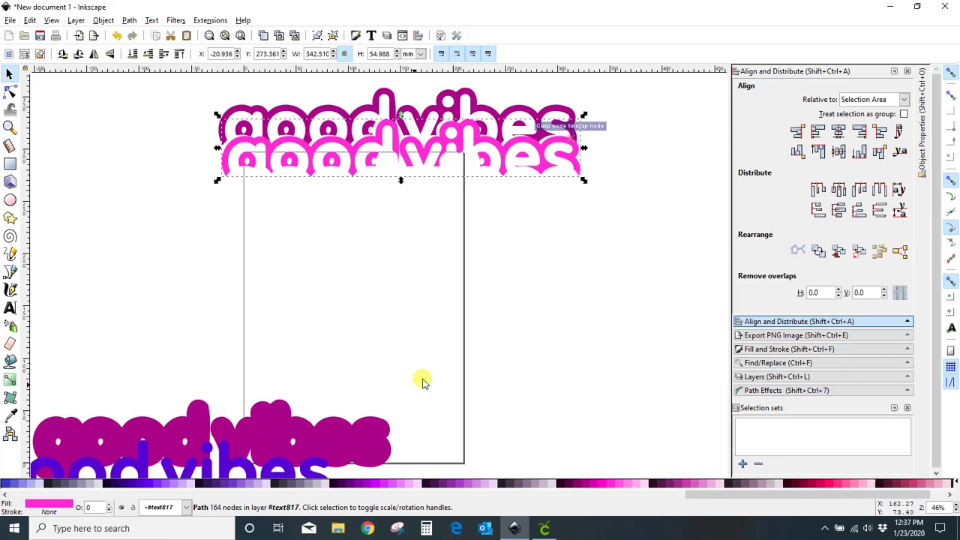
left_click(365, 450)
left_click_drag(364, 447, 515, 321)
left_click_drag(290, 463, 523, 401)
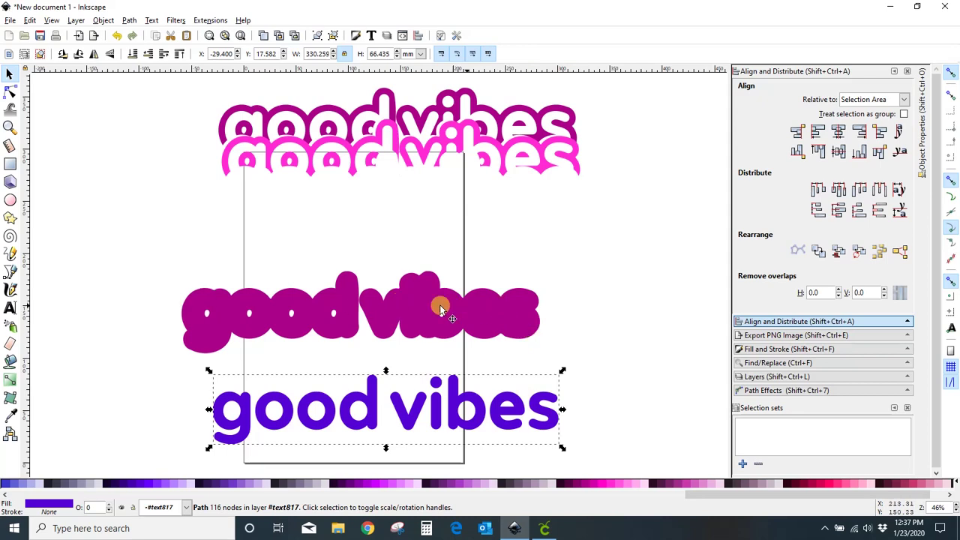
left_click_drag(551, 420, 527, 323)
- Centre the blue text on the magenta layer horizontally and vertically, then cut it out with Difference
left_click_drag(128, 231, 560, 390)
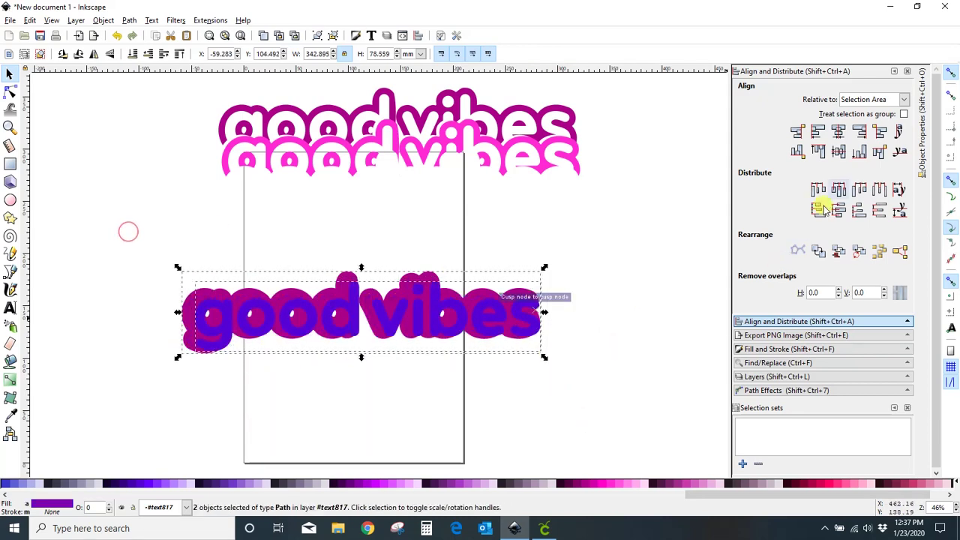
left_click(838, 132)
left_click(840, 151)
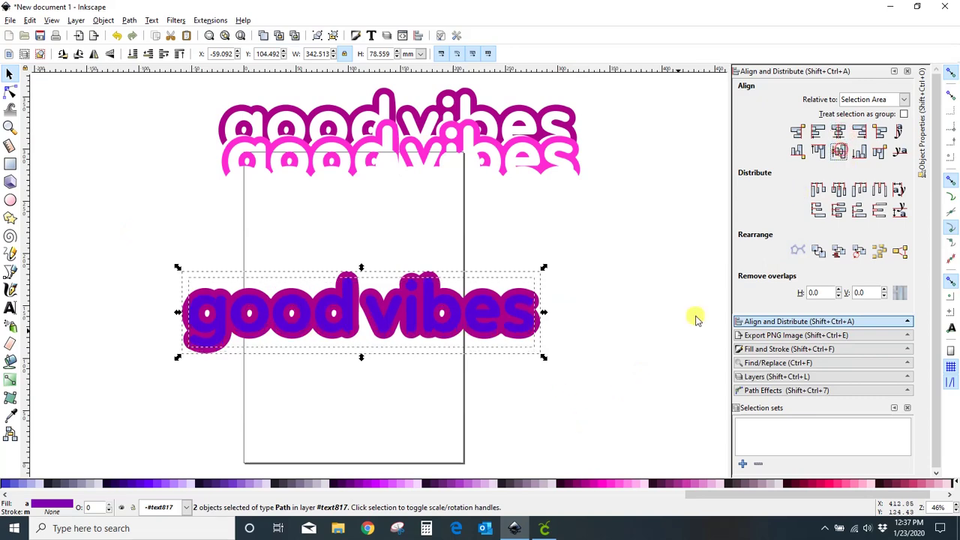
left_click(129, 19)
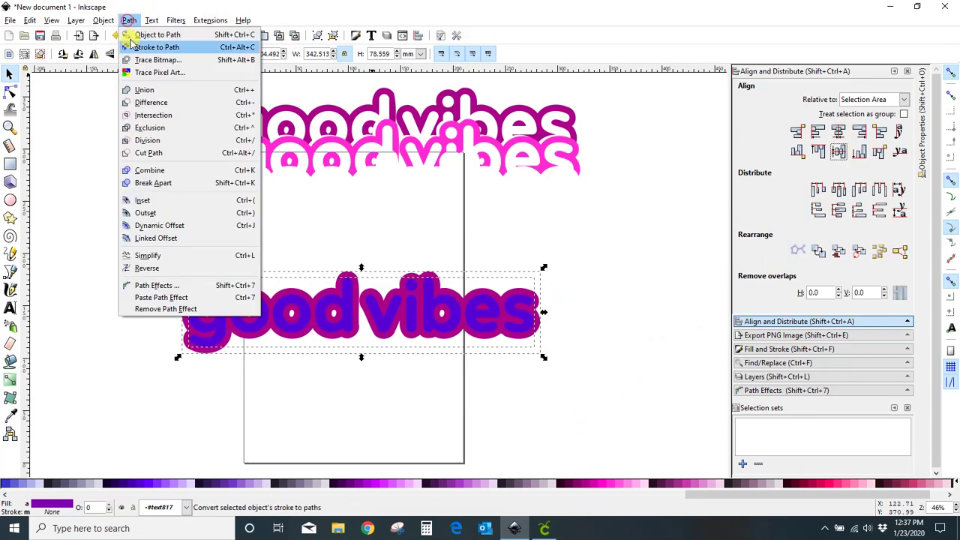
left_click(148, 105)
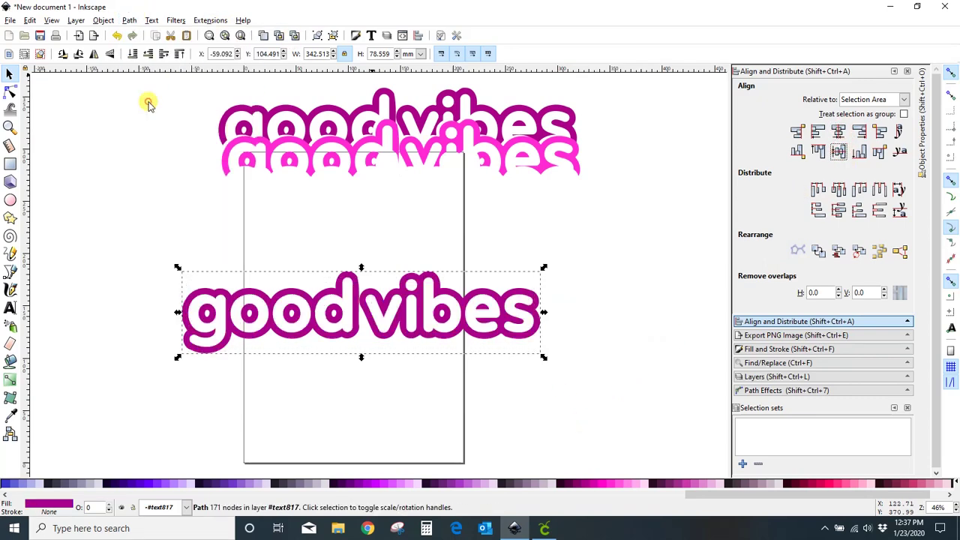
- Move the new hollow outline up onto the stack and select all three goodvibes layers
left_click(91, 385)
left_click_drag(318, 342, 382, 211)
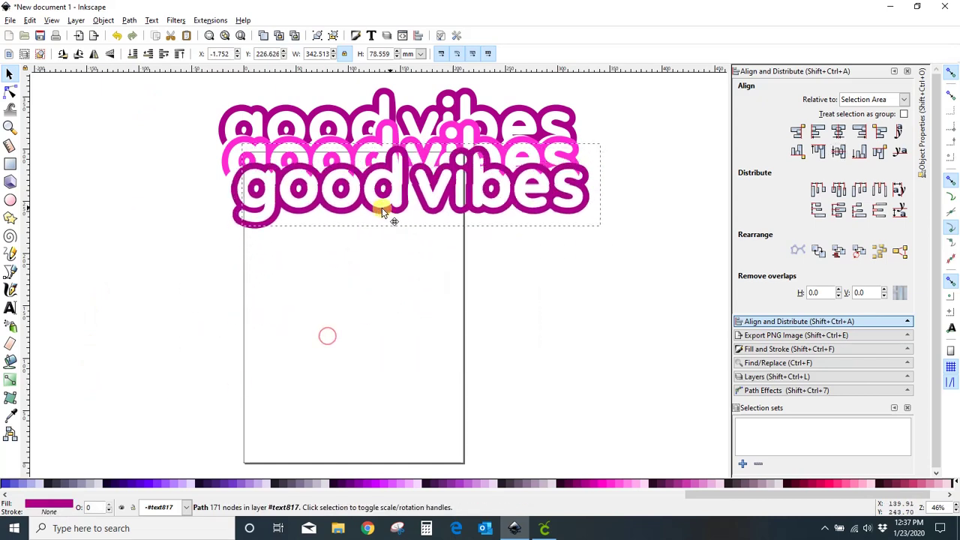
left_click(442, 356)
scroll(525, 344, "up", 3)
mouse_move(139, 115)
left_mouse_down()
mouse_move(183, 122)
mouse_move(636, 343)
left_mouse_up()
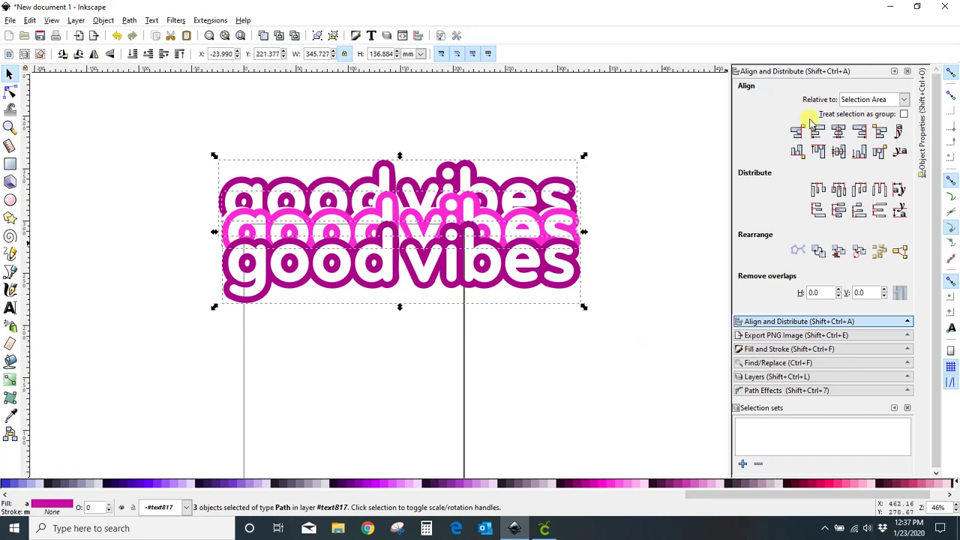
- Centre the three goodvibes layers on one vertical axis and move the stack onto the page
left_click(842, 133)
left_click(645, 347)
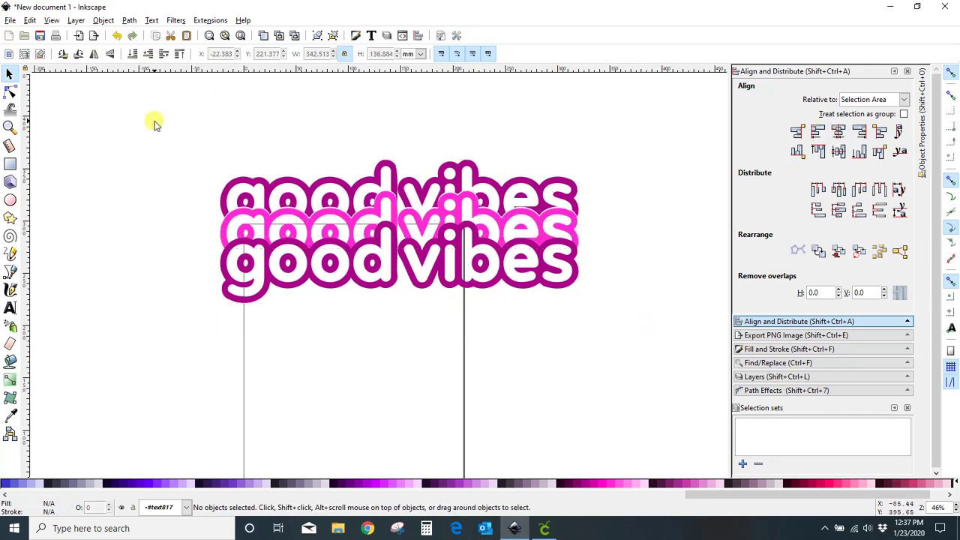
left_click_drag(154, 121, 637, 324)
left_click_drag(571, 245, 513, 356)
left_click(622, 286)
scroll(626, 285, "down", 2)
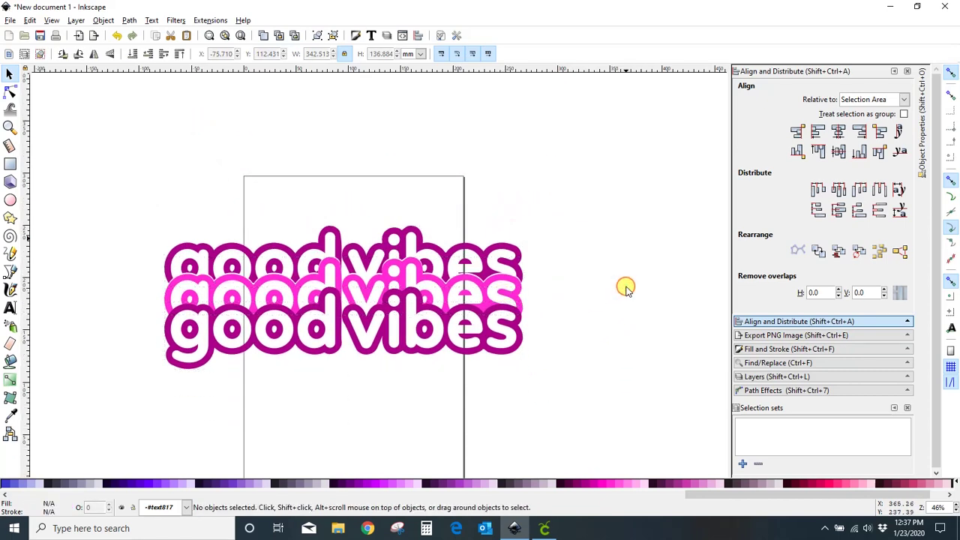
- Nudge the middle pink goodvibes layer up one step
left_click(491, 277)
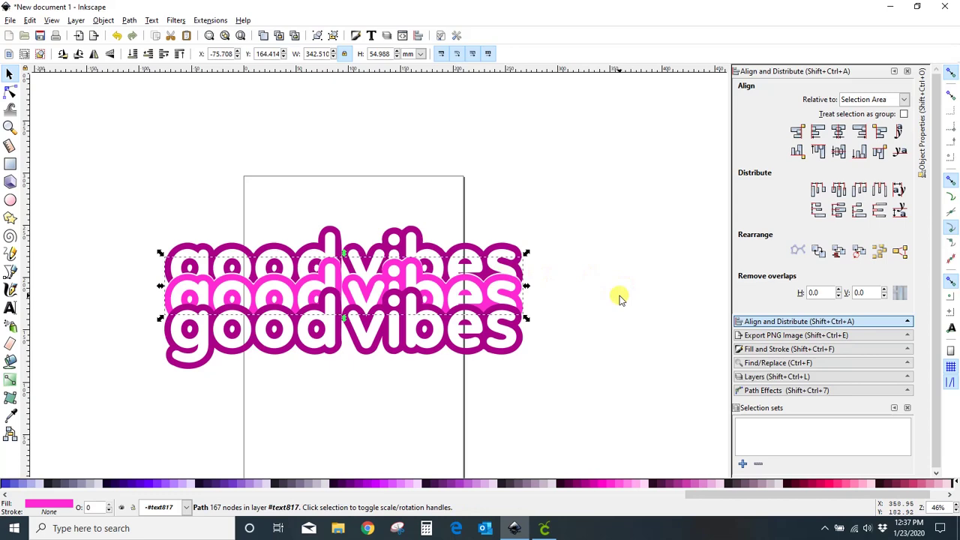
key("Up")
key("Up")
key("Up")
left_click(619, 299)
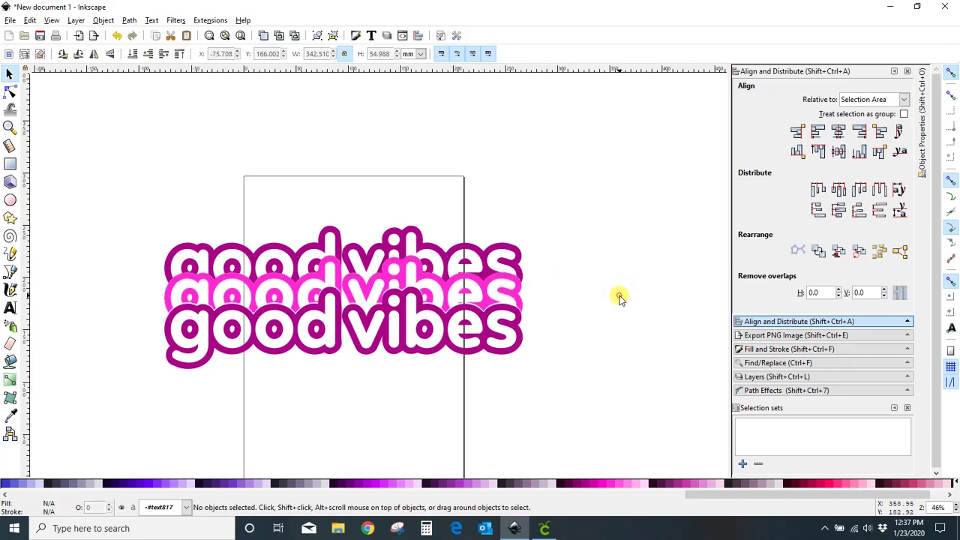
scroll(618, 293, "down", 12)
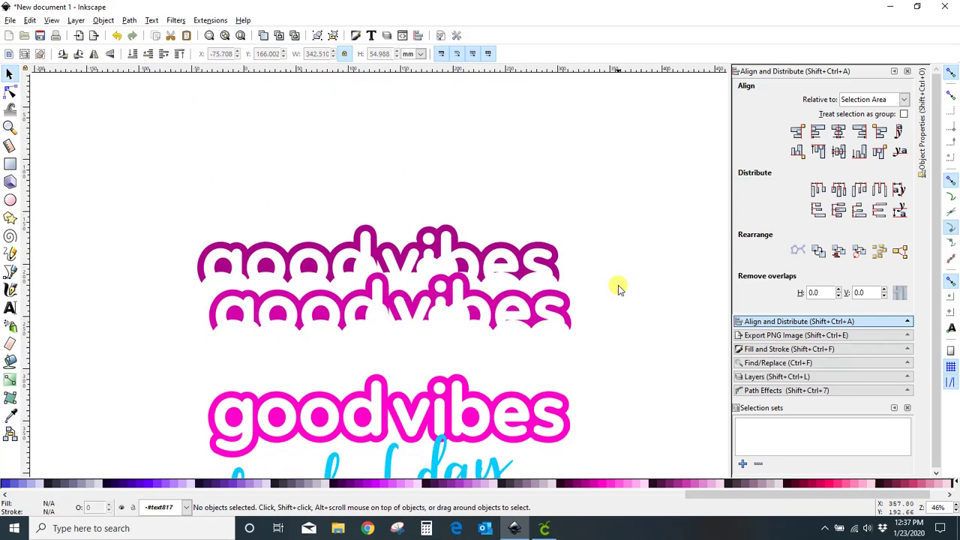
scroll(618, 288, "up", 8)
scroll(615, 286, "up", 2)
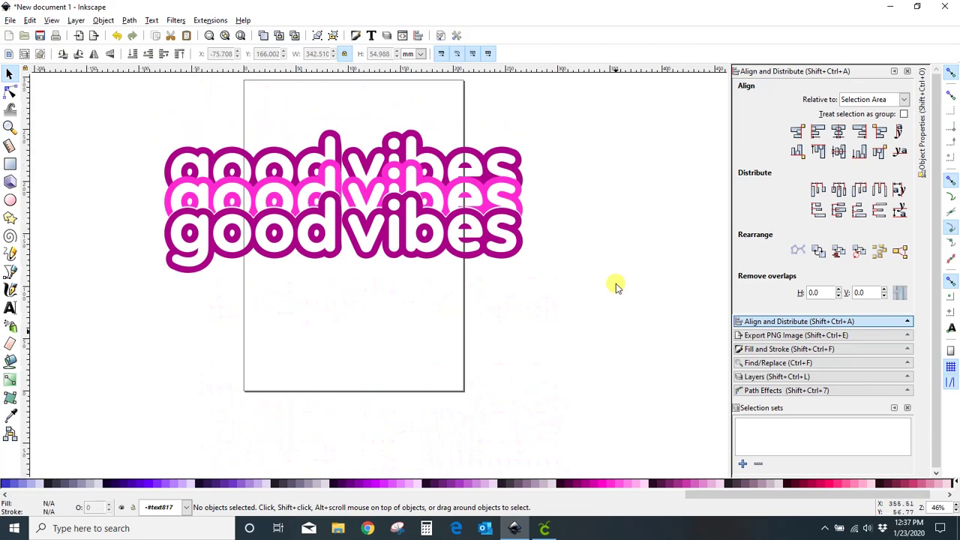
scroll(579, 257, "down", 8)
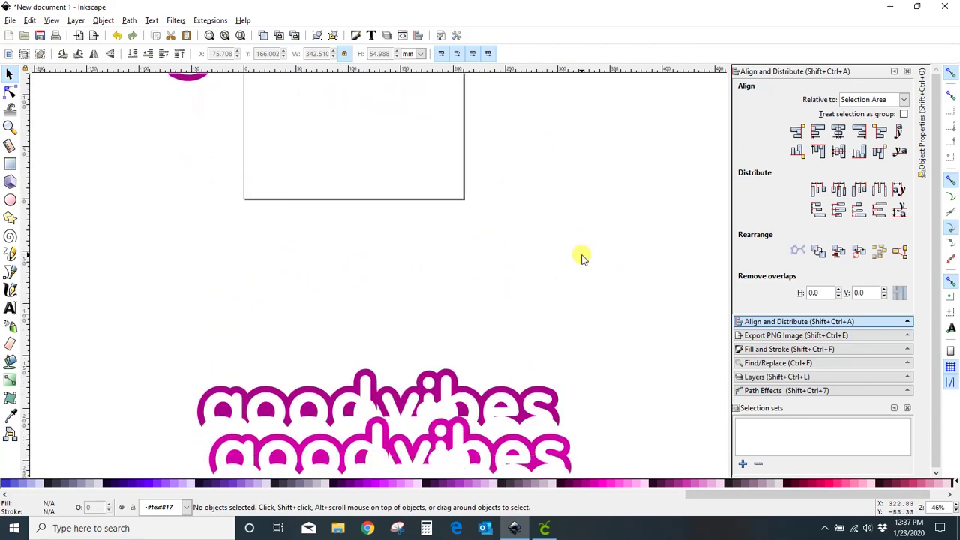
scroll(581, 257, "down", 3)
scroll(581, 257, "up", 14)
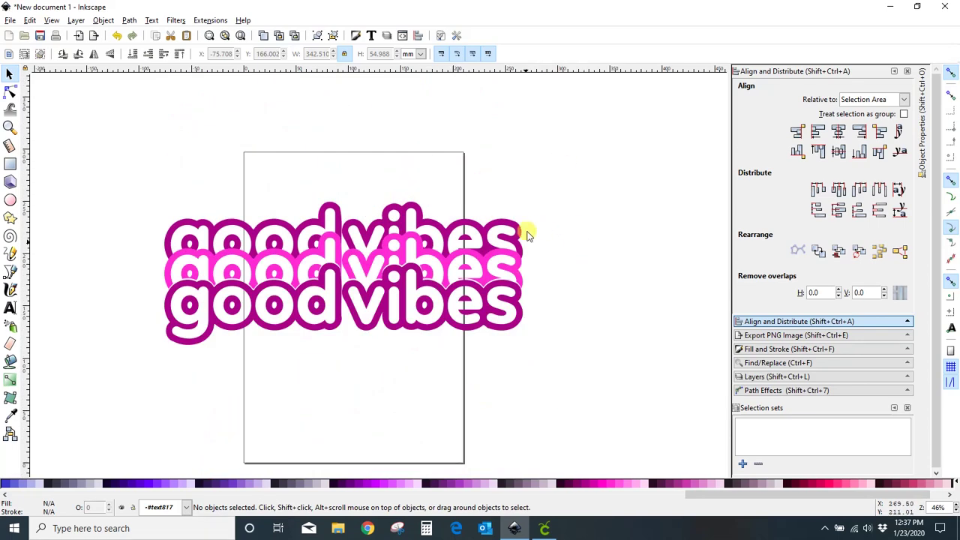
- Give the middle layer a darker purple fill, make the bottom layer bright pink, and nudge it up
left_click(519, 256)
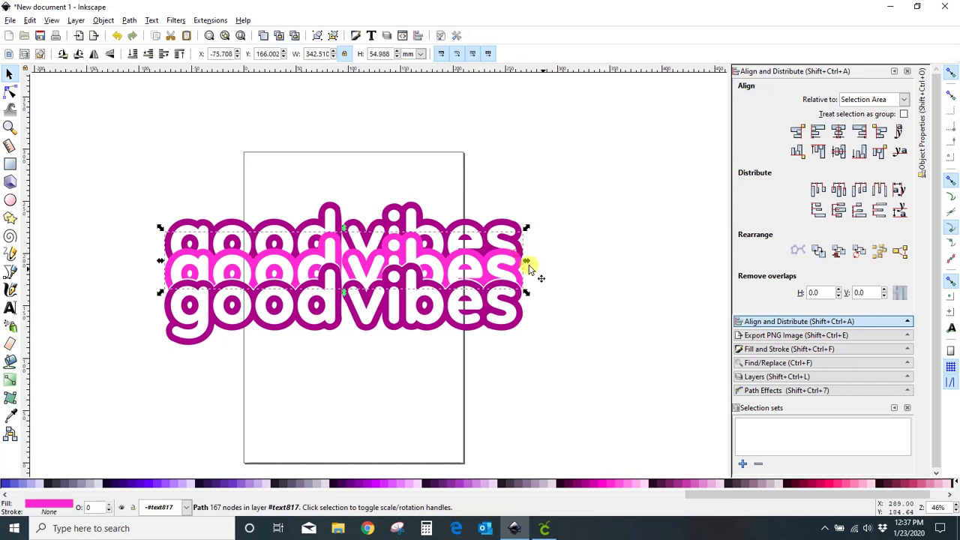
left_click(592, 487)
left_click(521, 339)
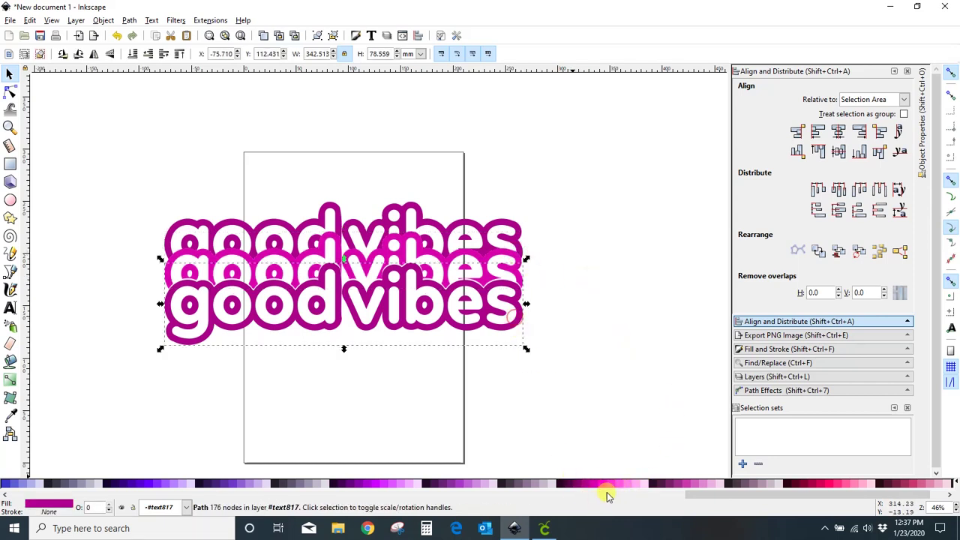
left_click(607, 486)
left_click(610, 429)
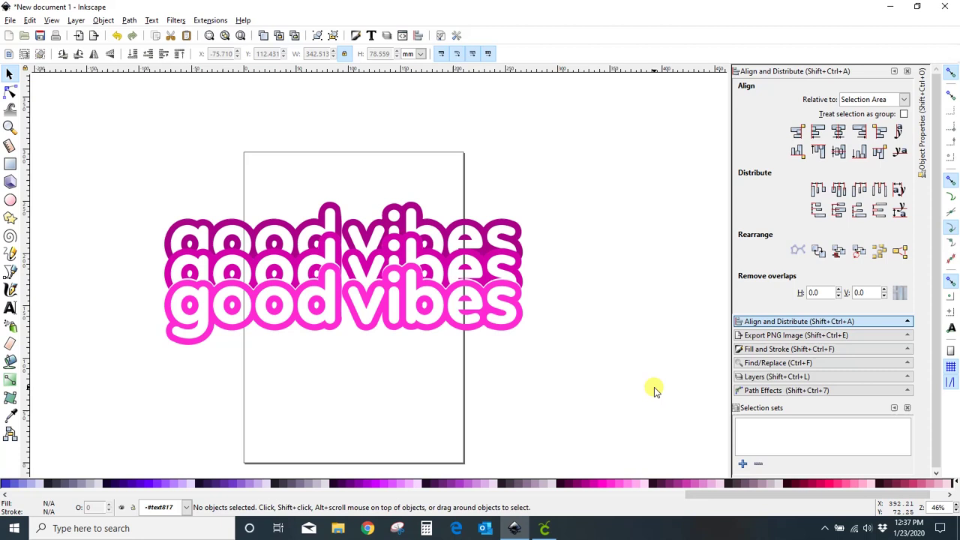
left_click(509, 317)
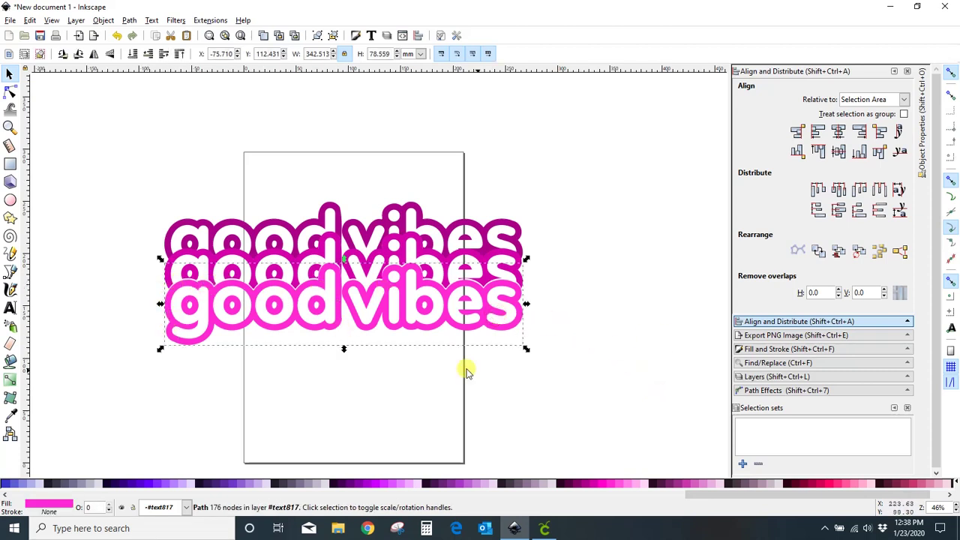
key("Up")
key("Up")
key("Up")
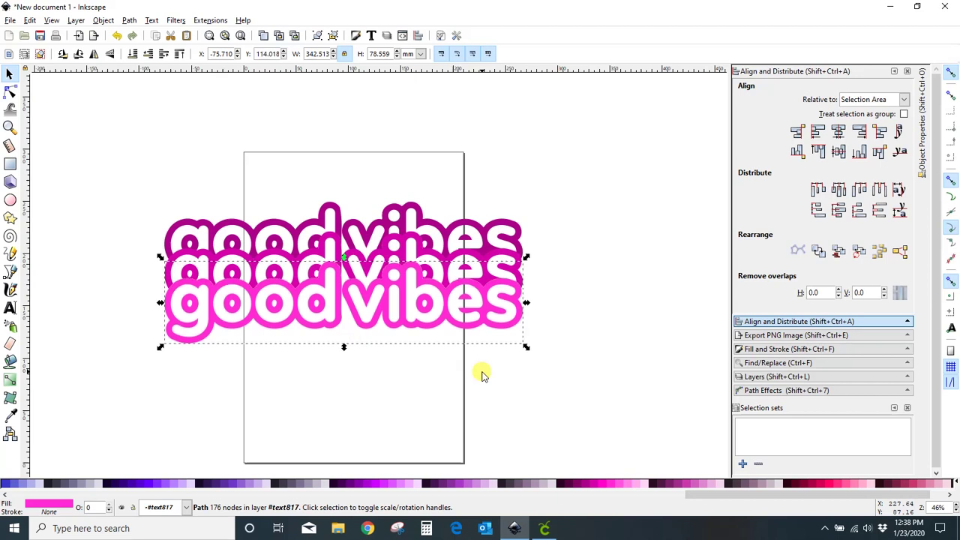
left_click(647, 337)
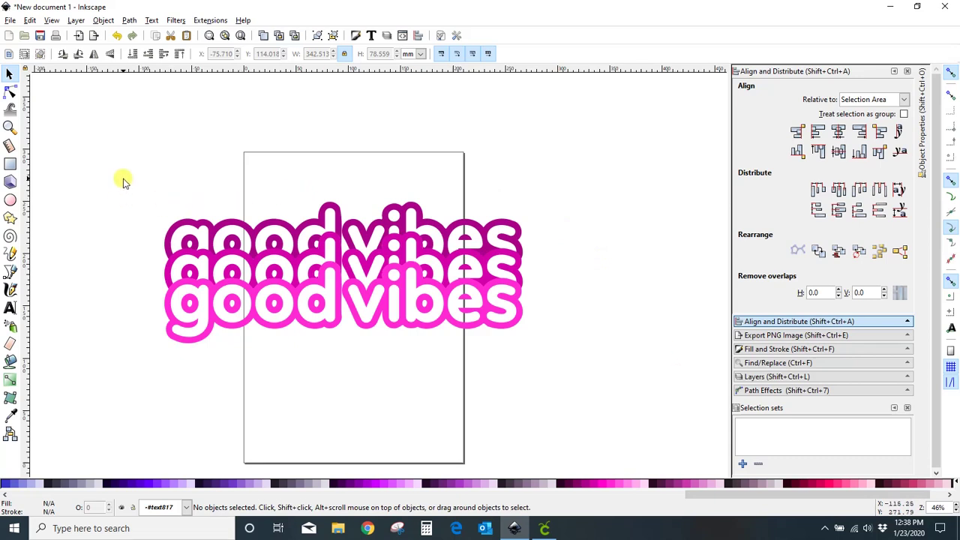
- Group the three goodvibes layers with Ctrl+G and Object > Group, then shift the group right
left_click_drag(121, 179, 577, 398)
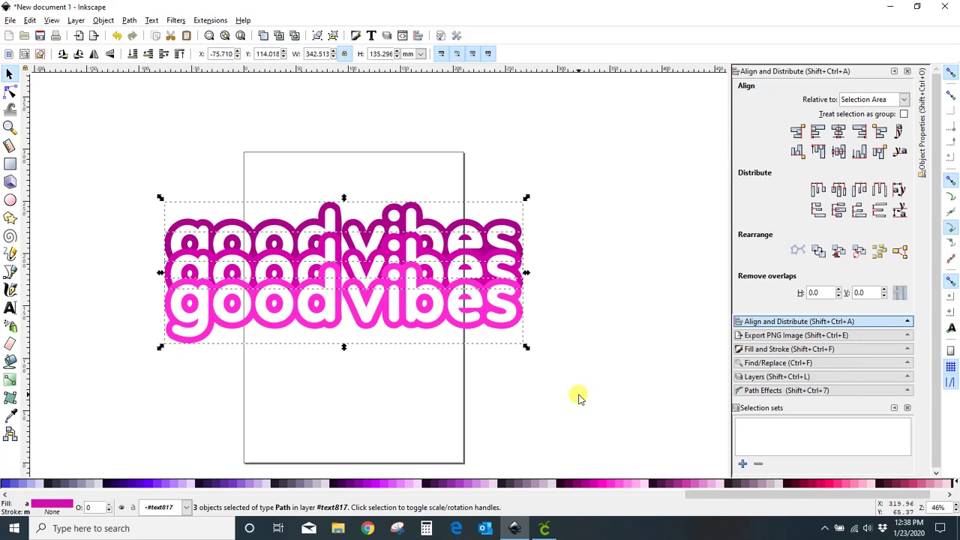
key("ctrl+g")
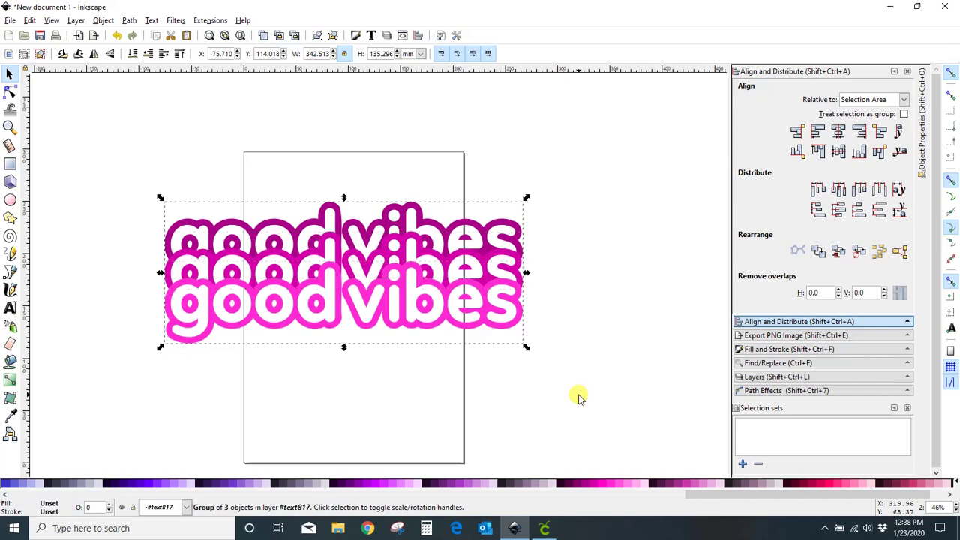
left_click(107, 20)
left_click(117, 110)
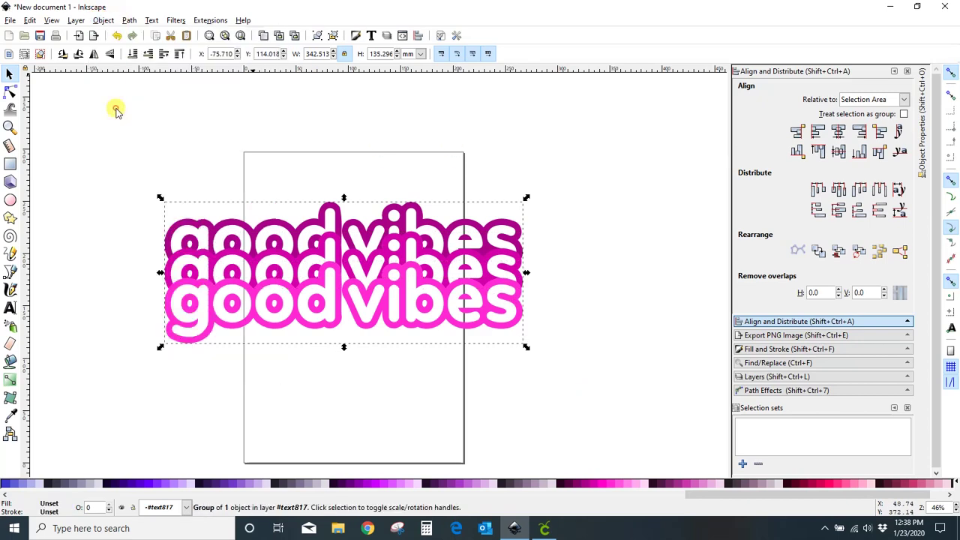
left_click(574, 285)
left_click_drag(419, 318, 488, 281)
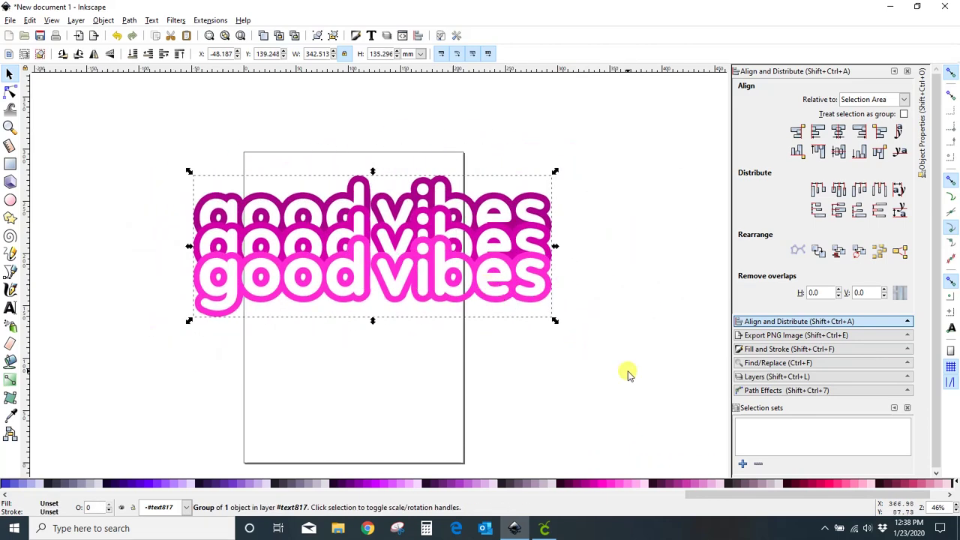
scroll(622, 351, "down", 15)
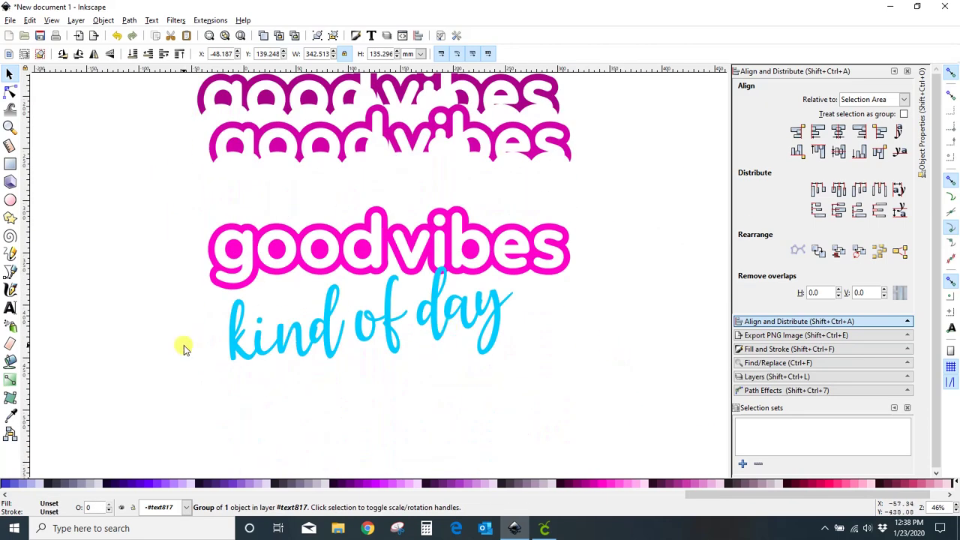
left_click(420, 324)
scroll(606, 338, "up", 10)
scroll(608, 337, "up", 4)
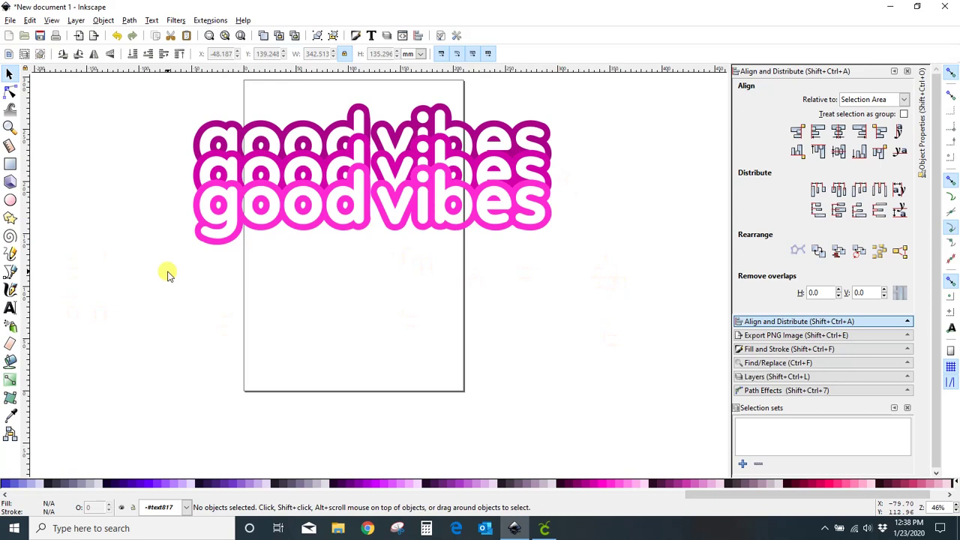
- Create a text object reading 'kind of day' on the canvas
left_click(10, 308)
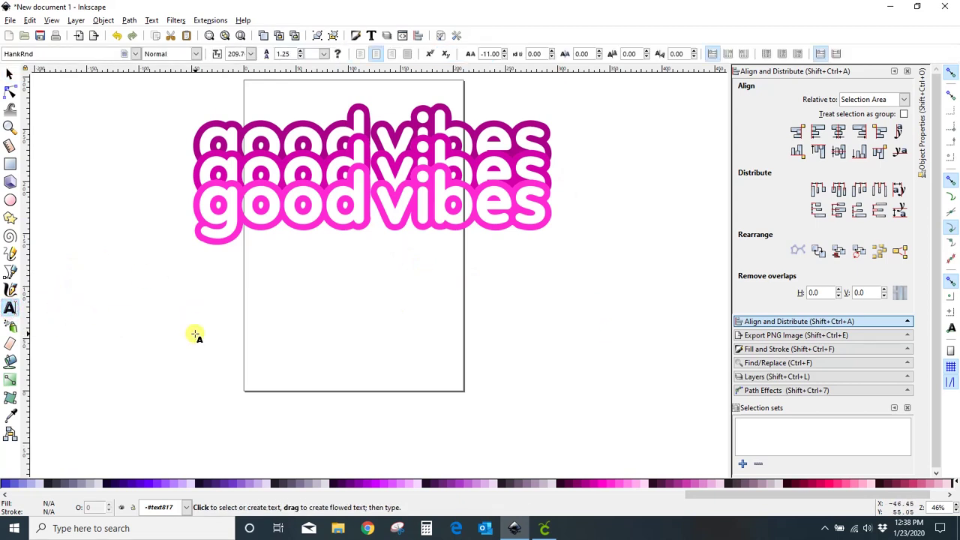
left_click(195, 334)
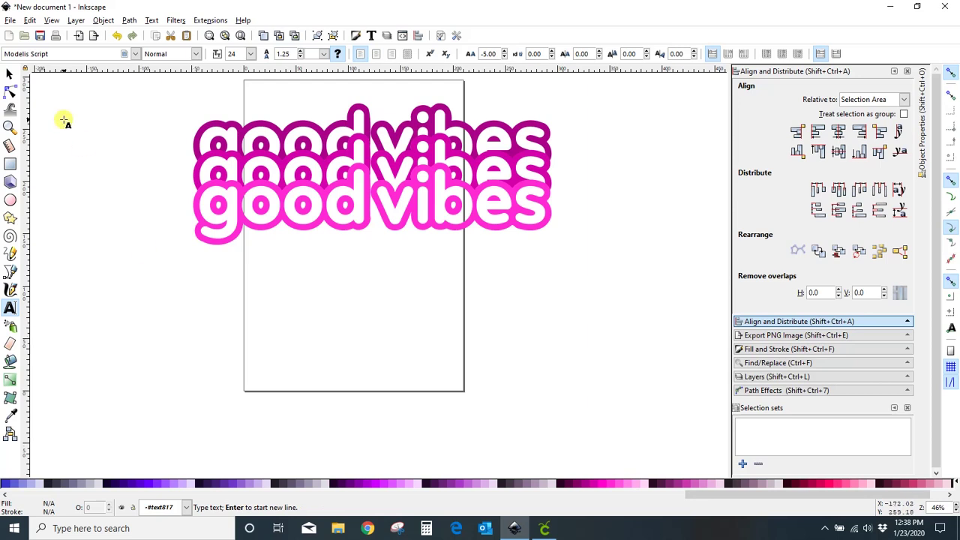
left_click(9, 74)
left_click(10, 308)
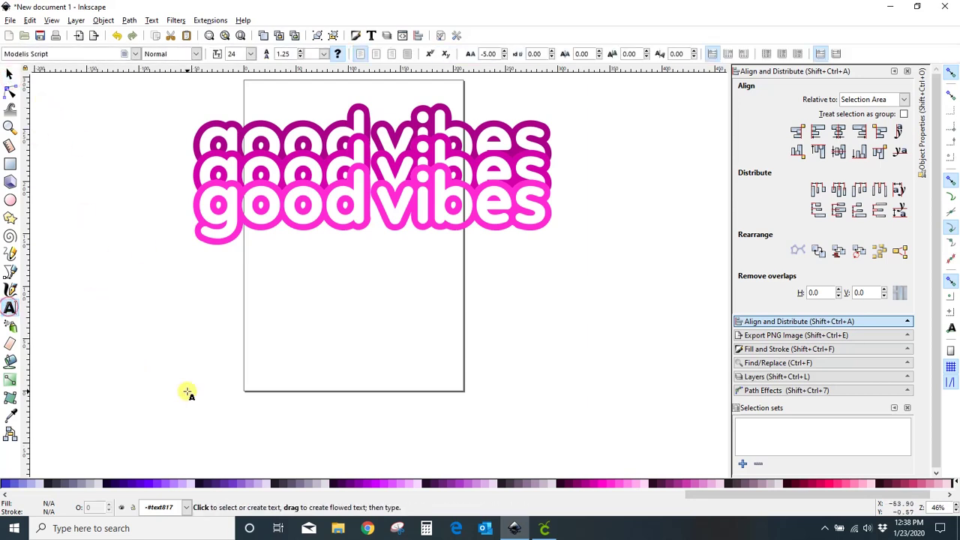
key("o")
key("p")
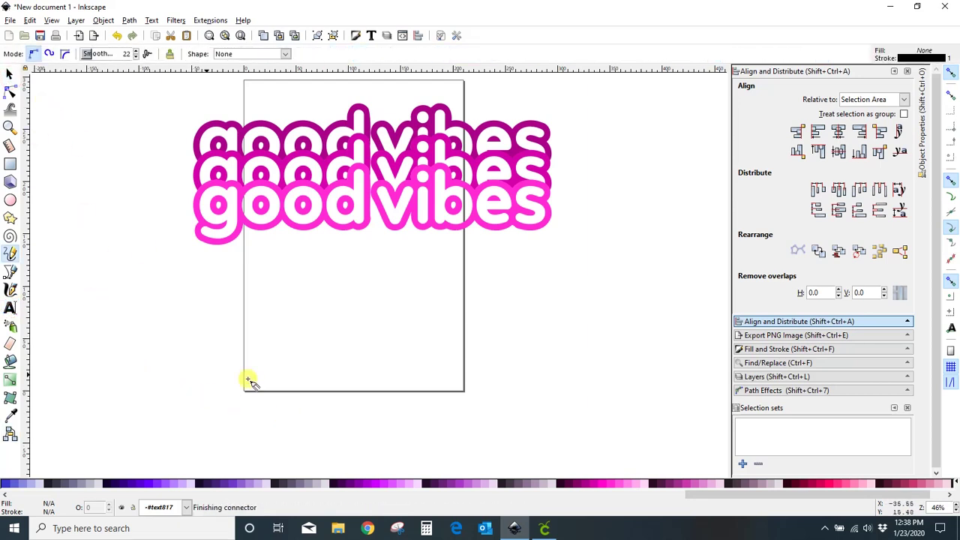
left_click(10, 308)
left_click(182, 334)
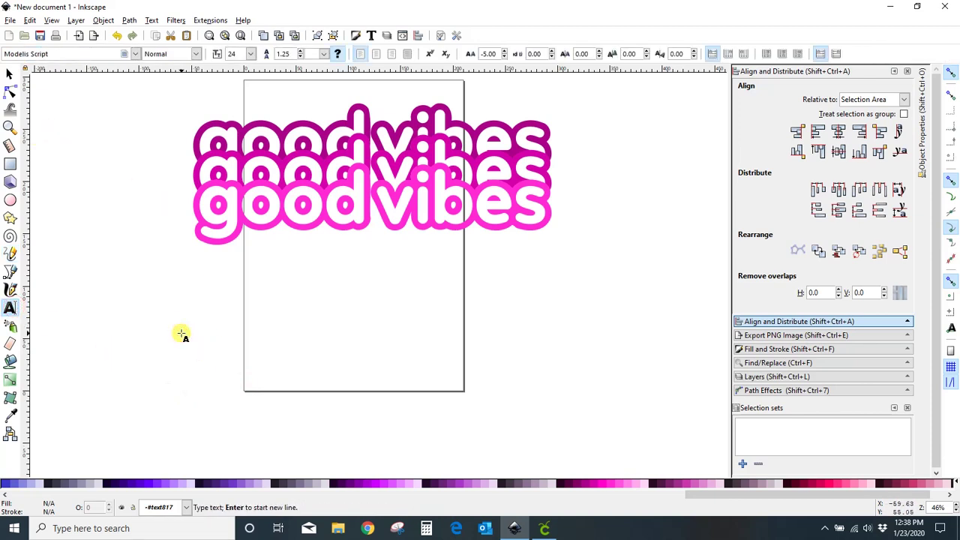
type("kind of day")
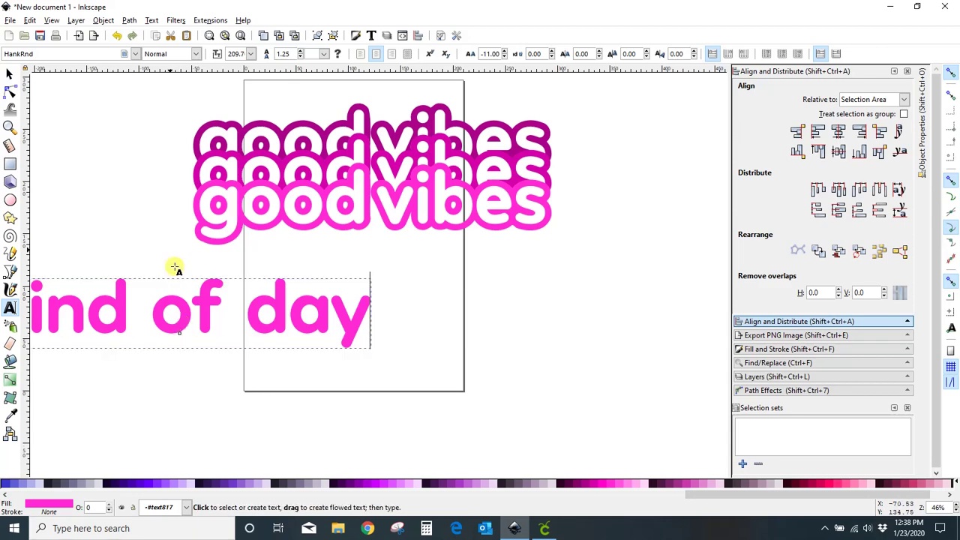
- Set the text font to Modelis Script and move it onto the page below the stack
left_click(135, 53)
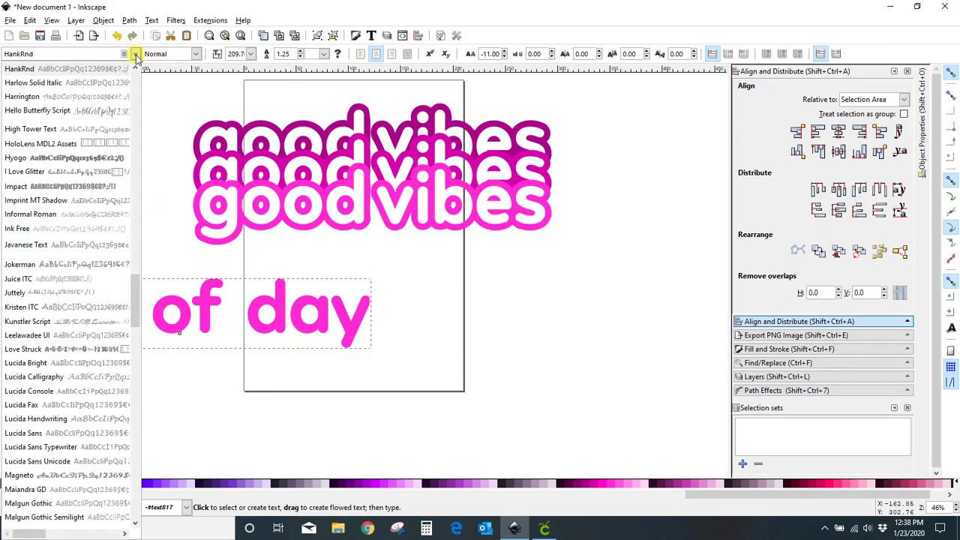
scroll(94, 203, "down", 6)
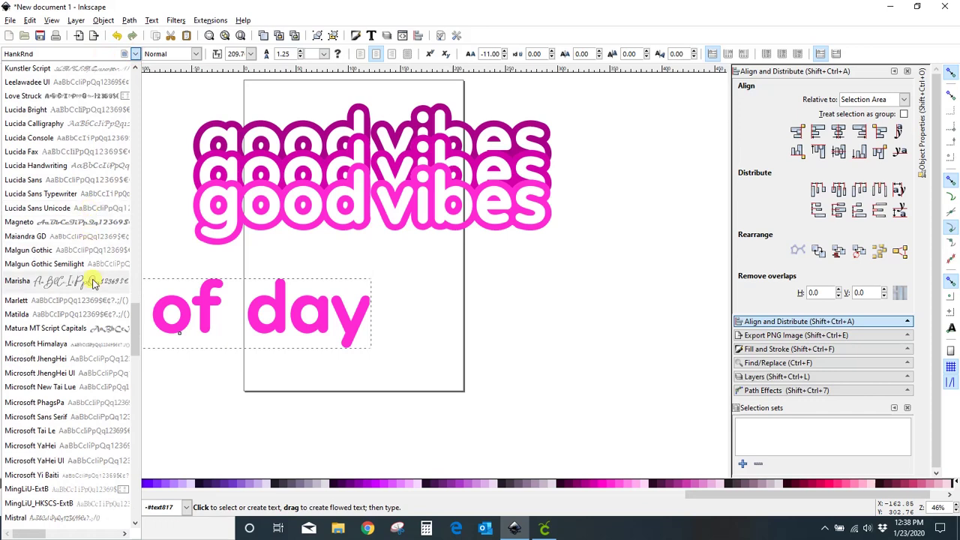
scroll(86, 398, "down", 1)
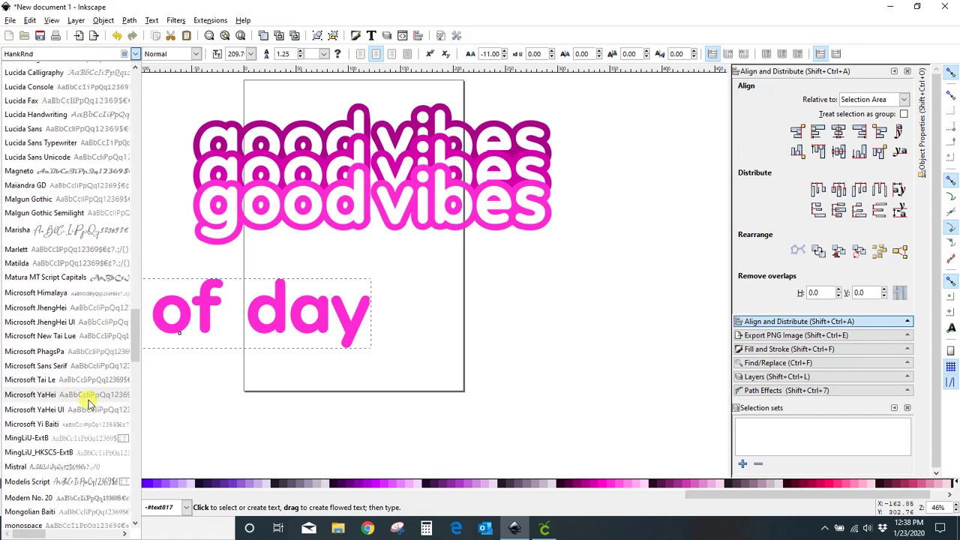
left_click(69, 482)
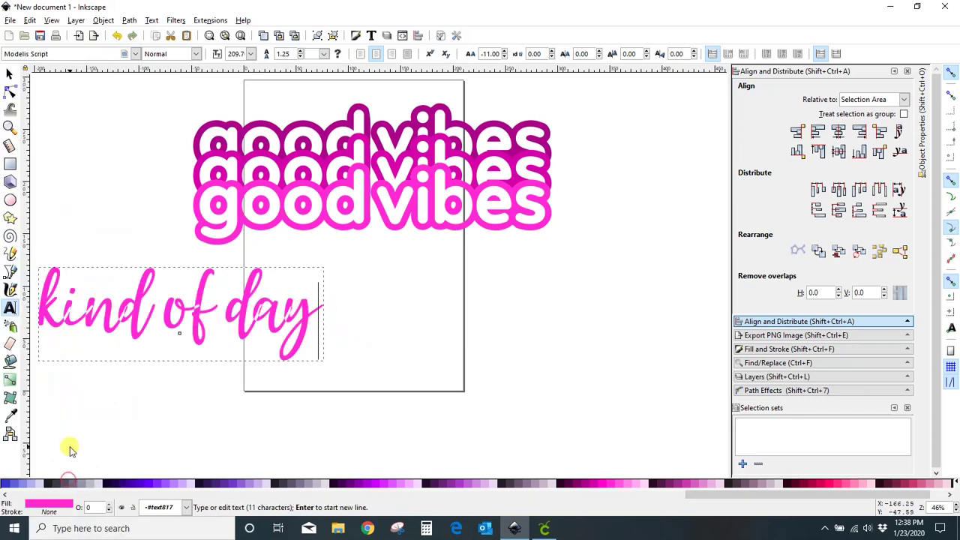
left_click(9, 72)
left_click_drag(247, 308, 427, 304)
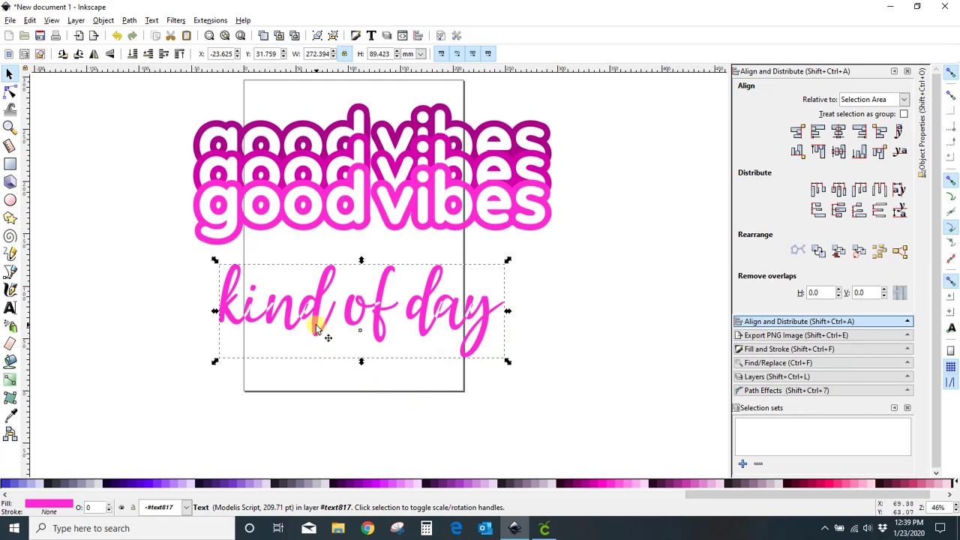
- Convert 'kind of day' to paths with Object to Path, checking it in Outline mode before returning to Normal
left_click(129, 20)
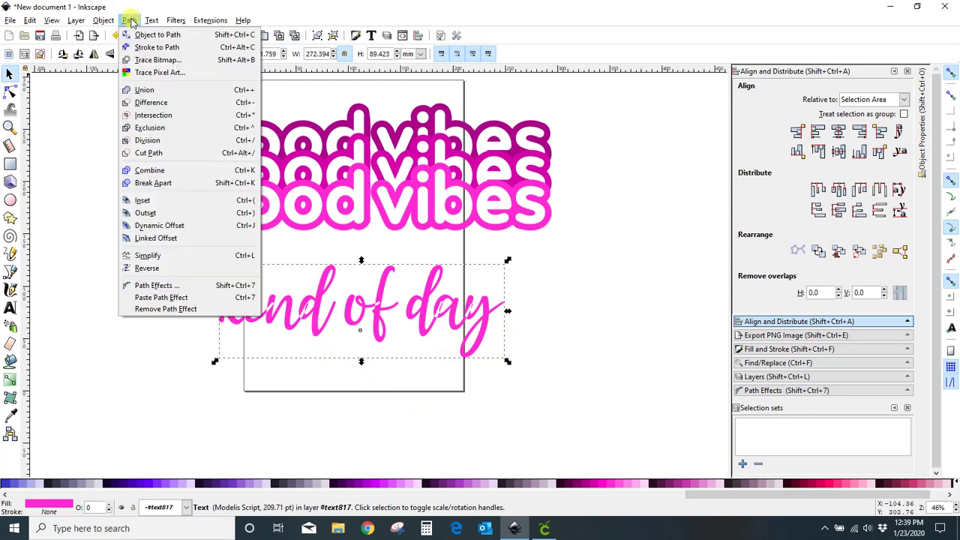
left_click(133, 35)
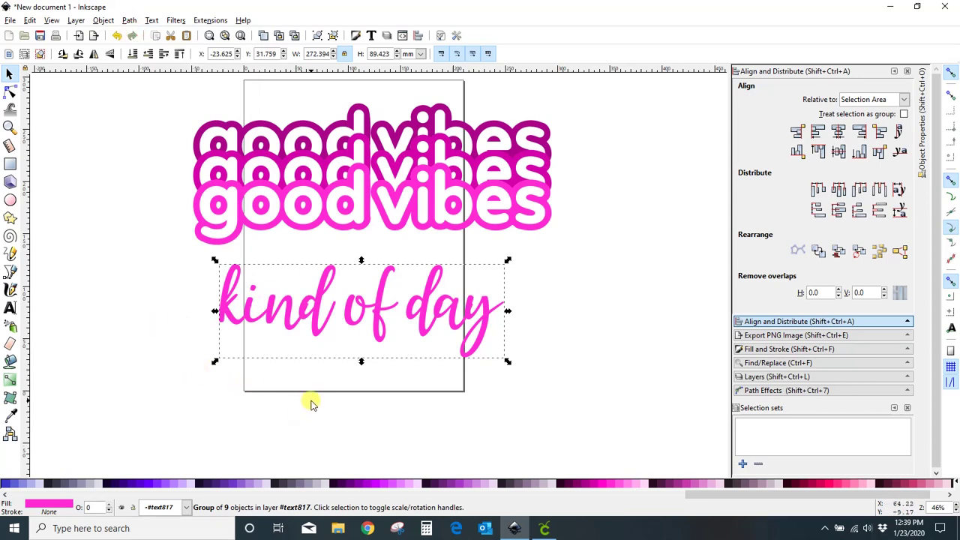
left_click(53, 20)
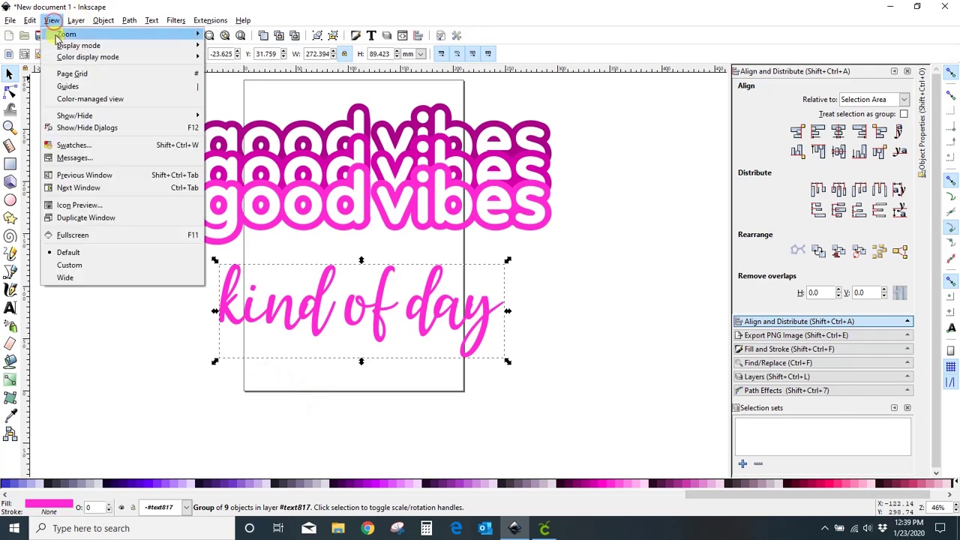
mouse_move(200, 48)
left_click(232, 82)
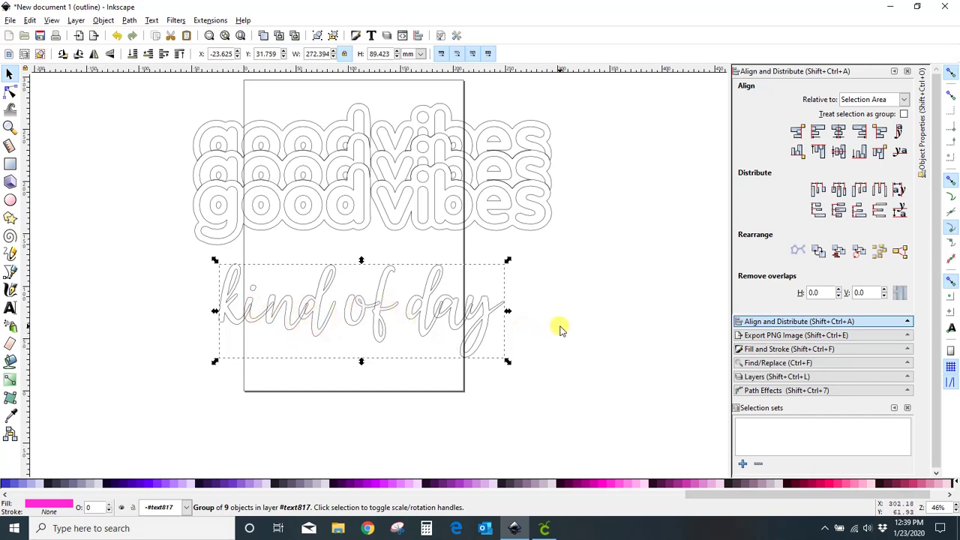
left_click(52, 20)
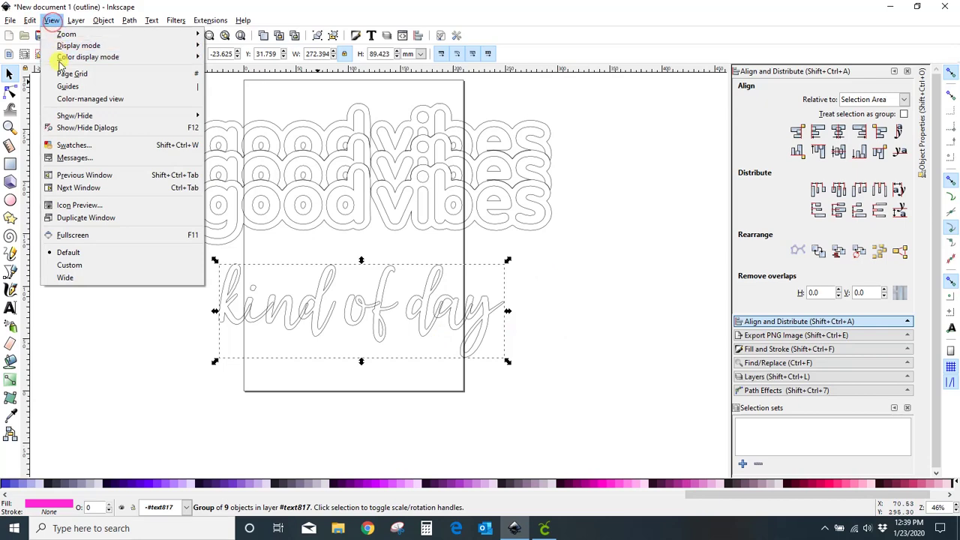
mouse_move(60, 46)
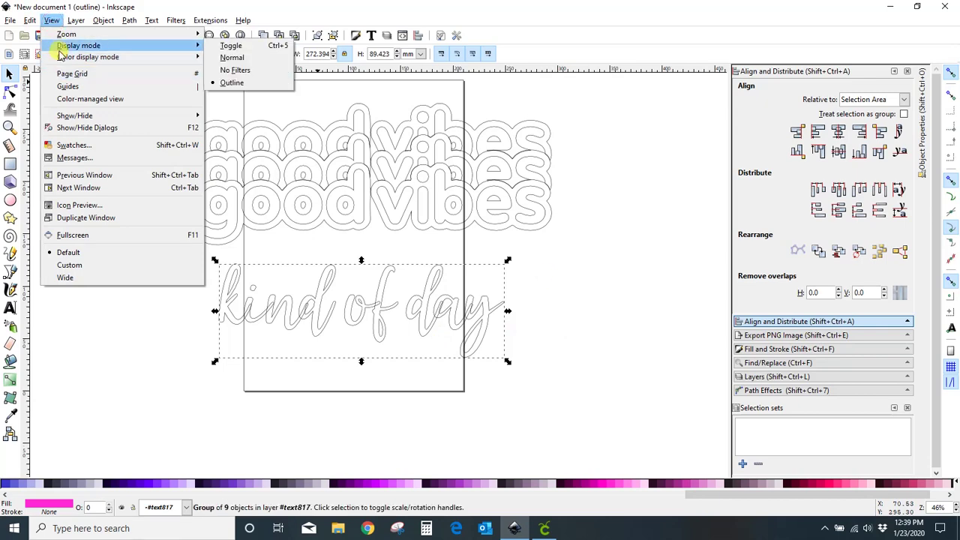
left_click(233, 60)
left_click(118, 285)
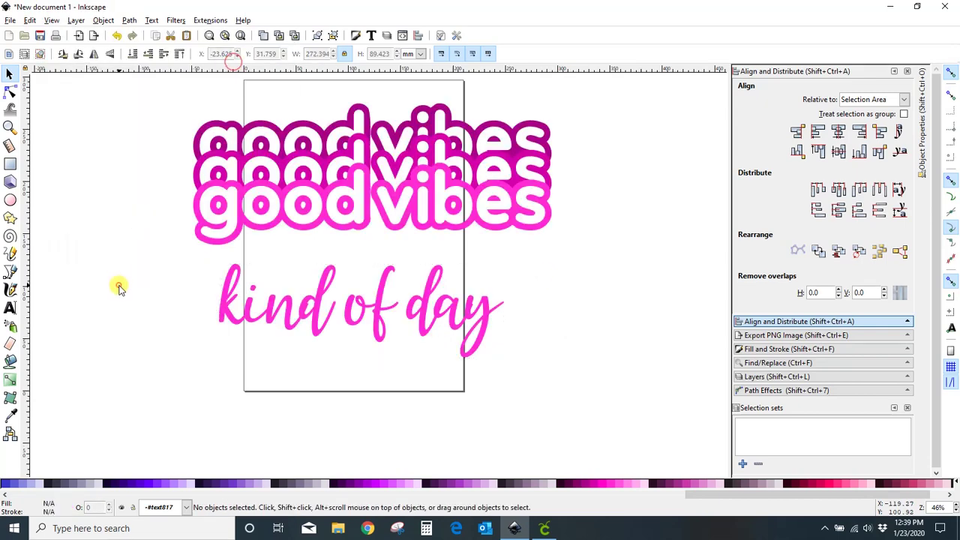
- Inspect the converted letters by box-selecting them and viewing the nodes of the letter k
left_click(223, 308)
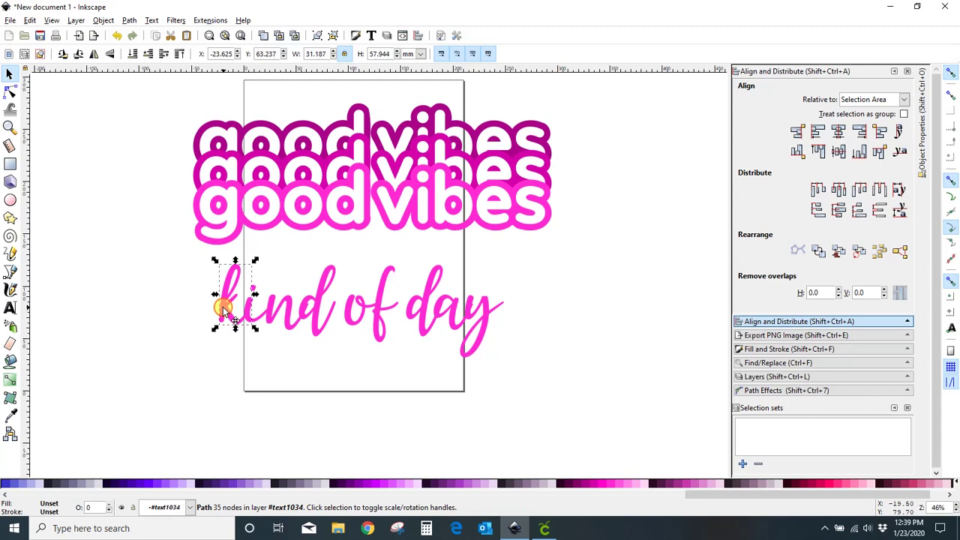
left_click(194, 381)
left_click_drag(165, 270, 365, 354)
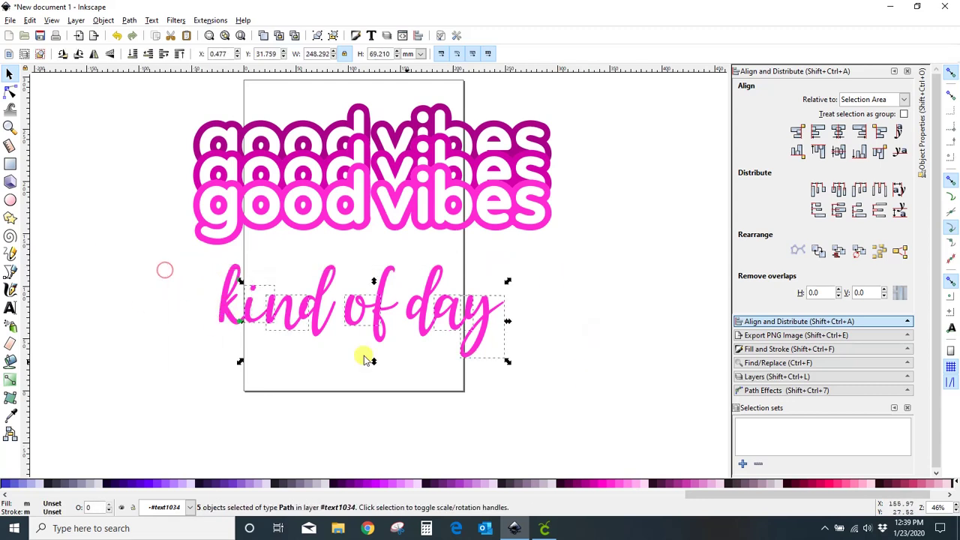
double_click(224, 298)
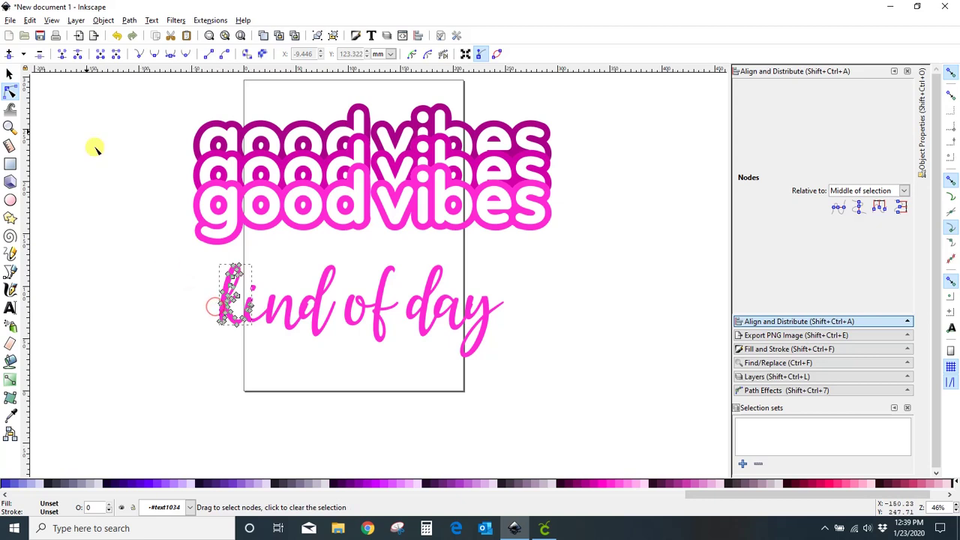
left_click(9, 73)
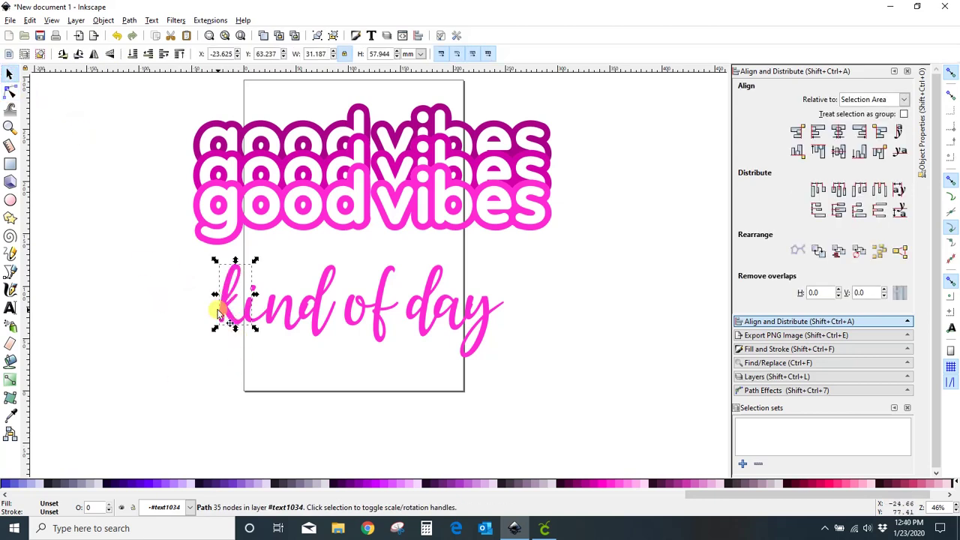
left_click(186, 390)
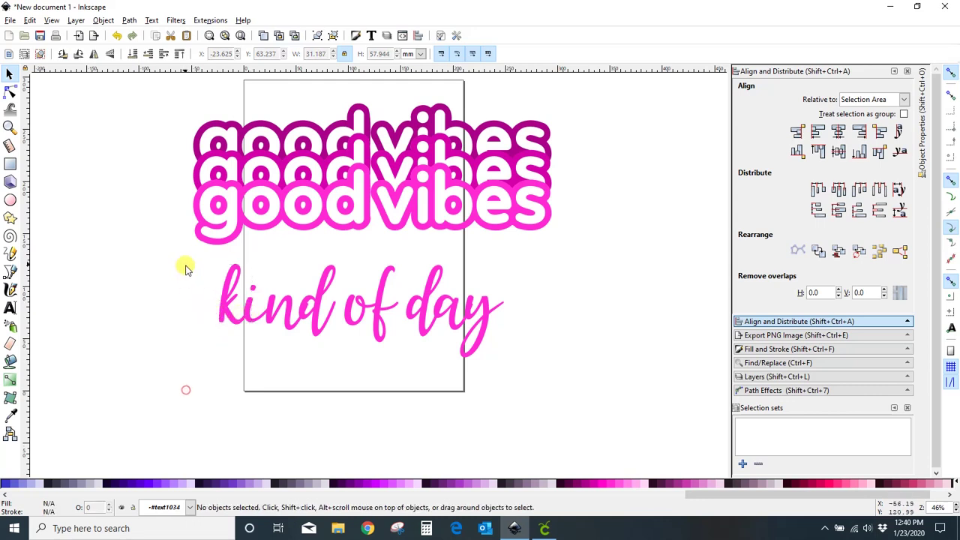
left_click_drag(181, 255, 562, 387)
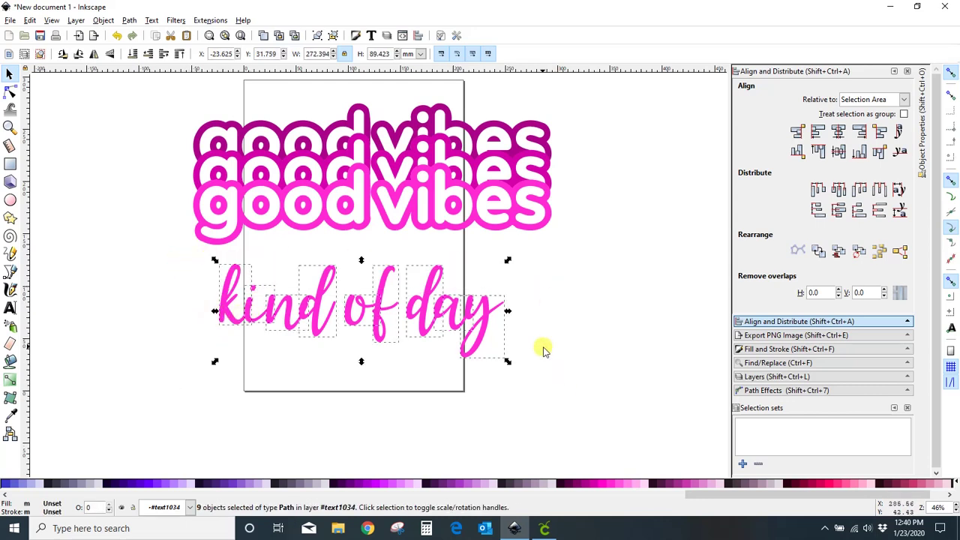
left_click(172, 386)
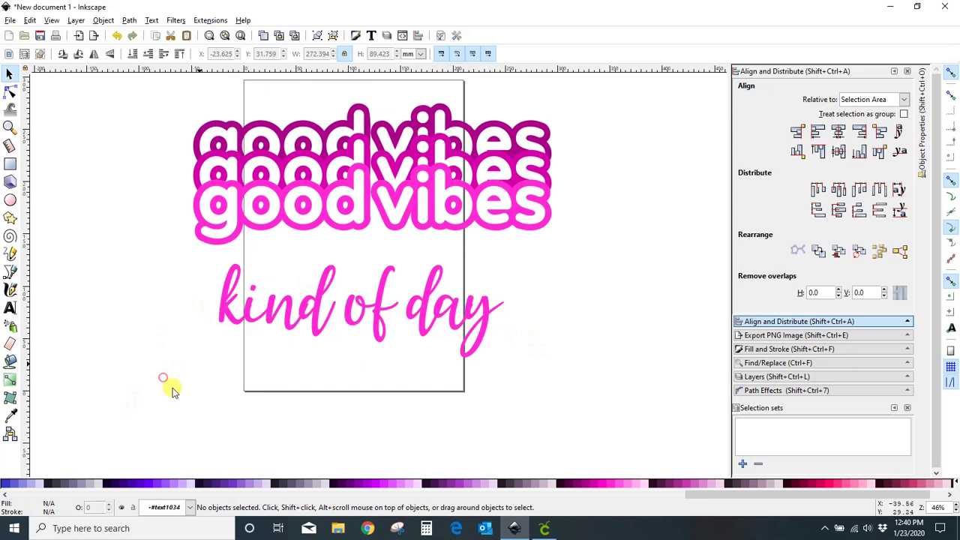
- Shift-select all nine letters of 'kind of day' and combine them with Path > Union
left_click(224, 309)
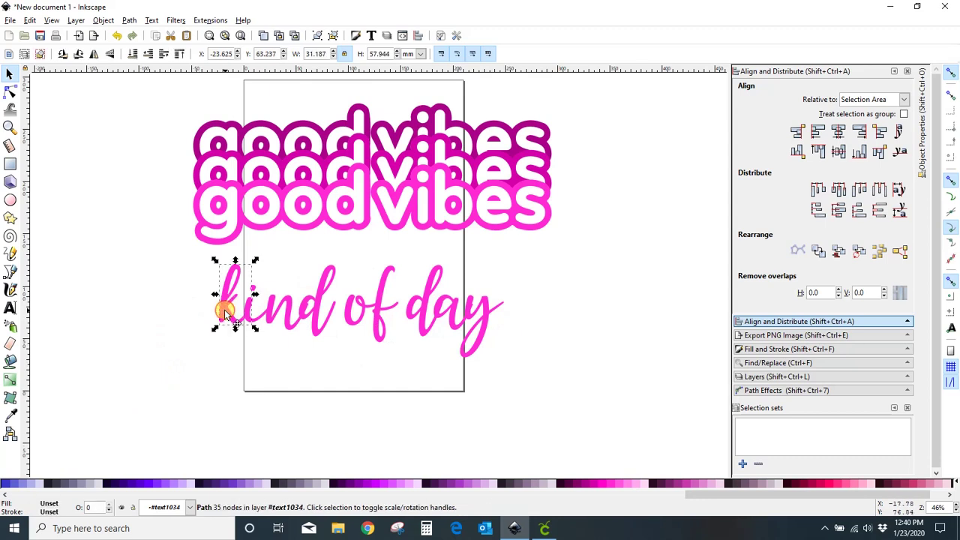
left_click(257, 285, "shift")
left_click(319, 331, "shift")
left_click(330, 278, "shift")
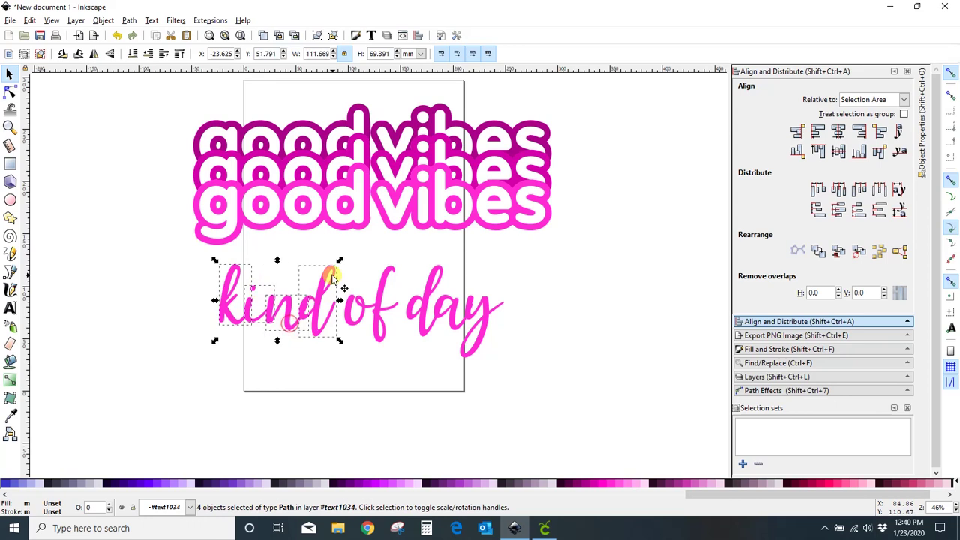
left_click(358, 328, "shift")
left_click(384, 278, "shift")
left_click(434, 330, "shift")
left_click(461, 317, "shift")
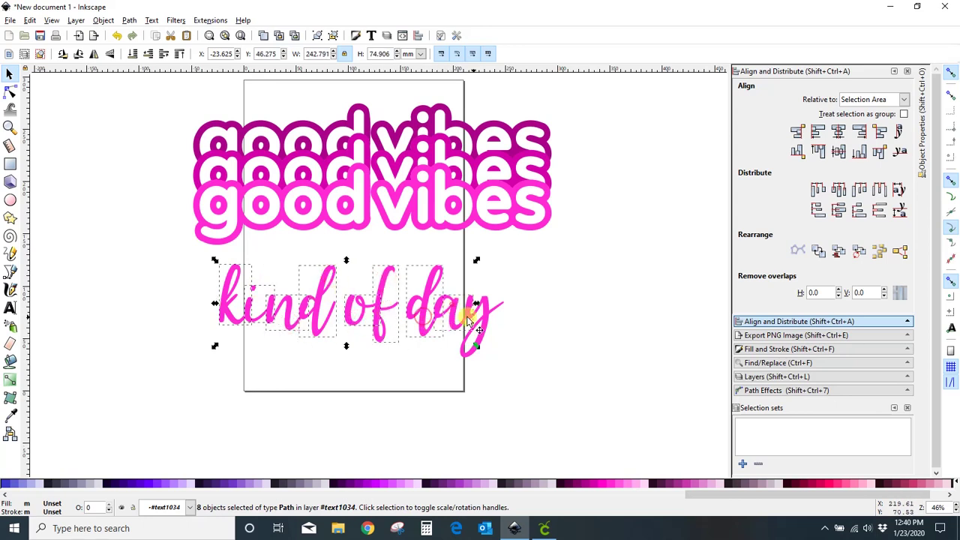
left_click(492, 318, "shift")
left_click(129, 21)
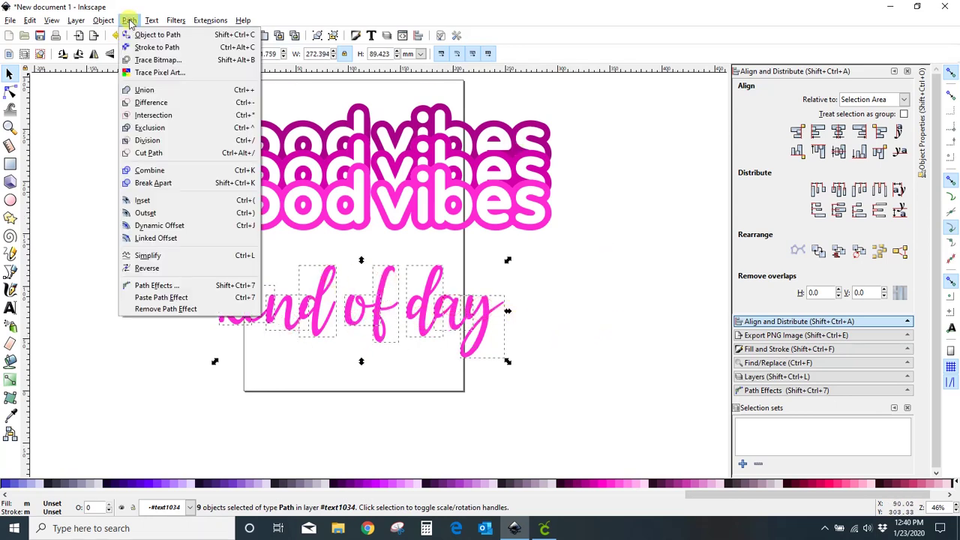
left_click(138, 90)
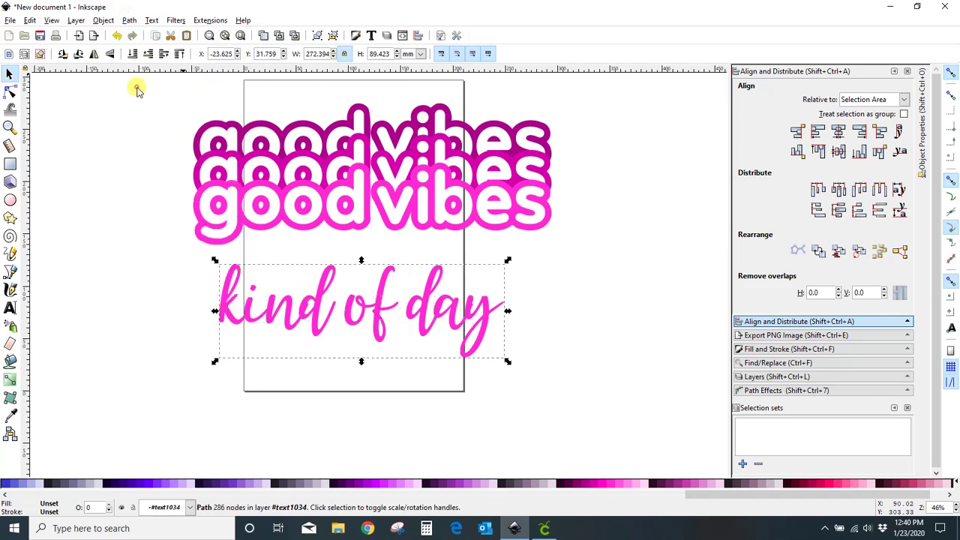
- Toggle to Outline display, switch back to Normal colour view, and select the 'kind of day' script
left_click(51, 21)
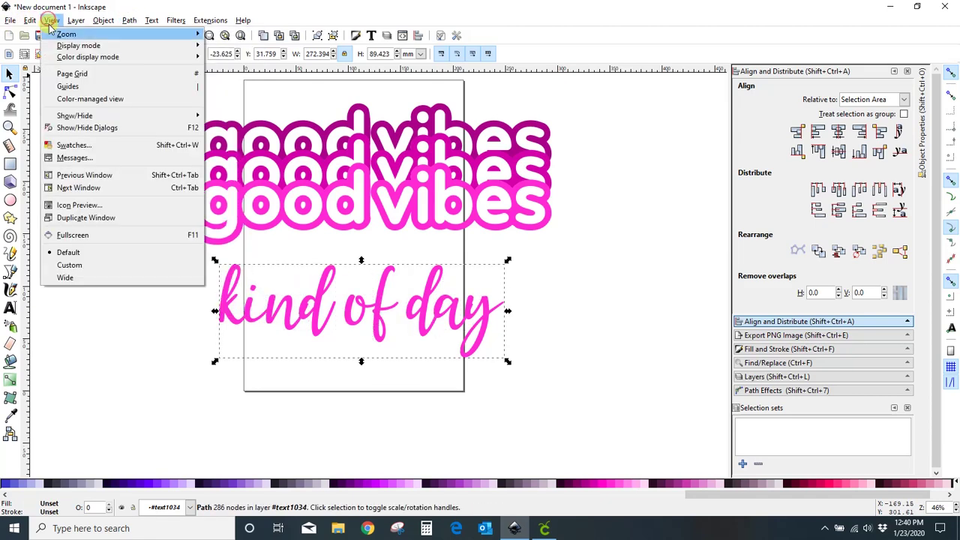
mouse_move(51, 45)
left_click(214, 81)
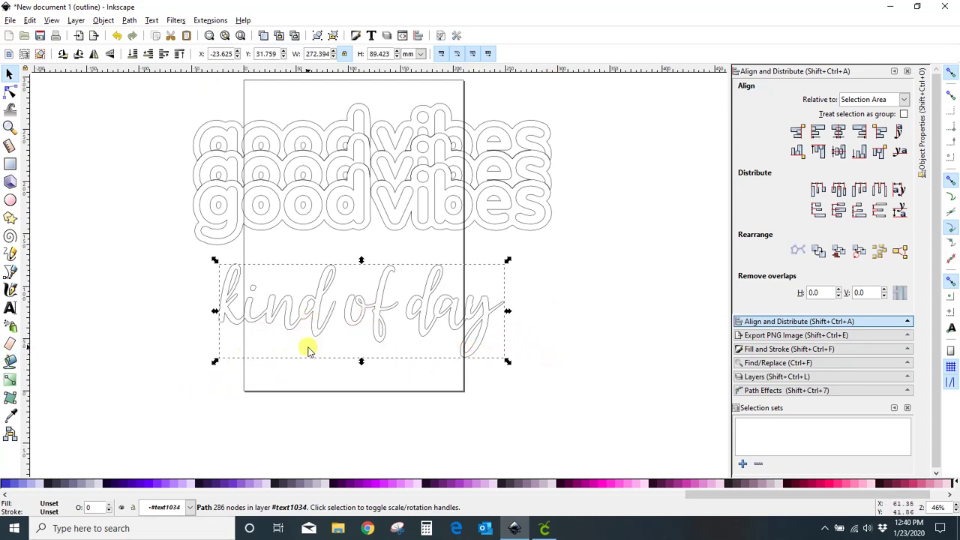
left_click(51, 21)
mouse_move(118, 45)
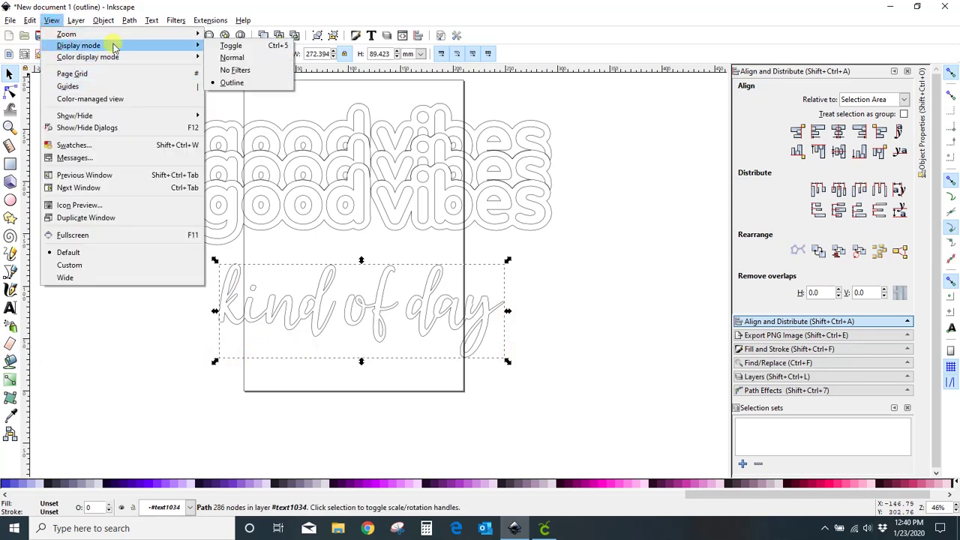
left_click(231, 60)
left_click(162, 325)
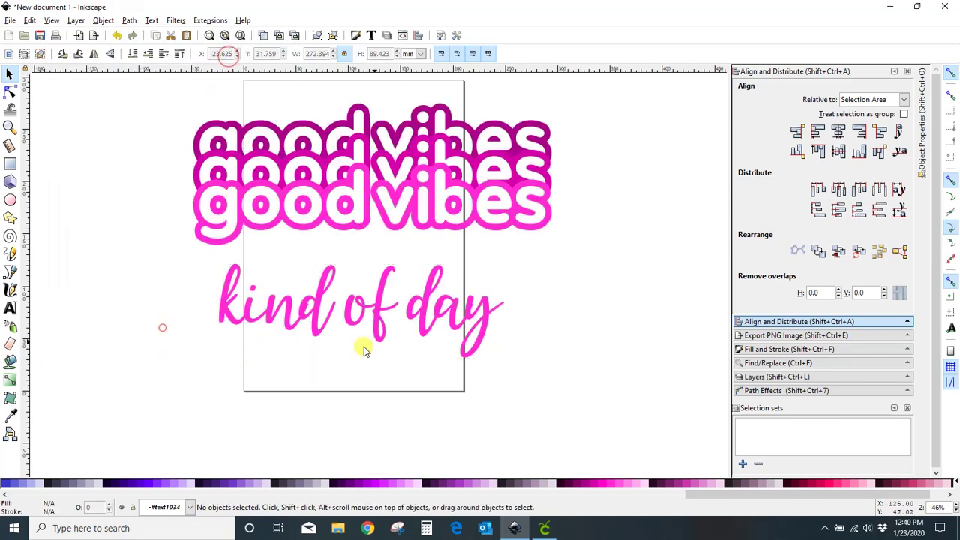
left_click(381, 322)
scroll(382, 322, "down", 5)
scroll(385, 323, "down", 5)
scroll(388, 325, "up", 11)
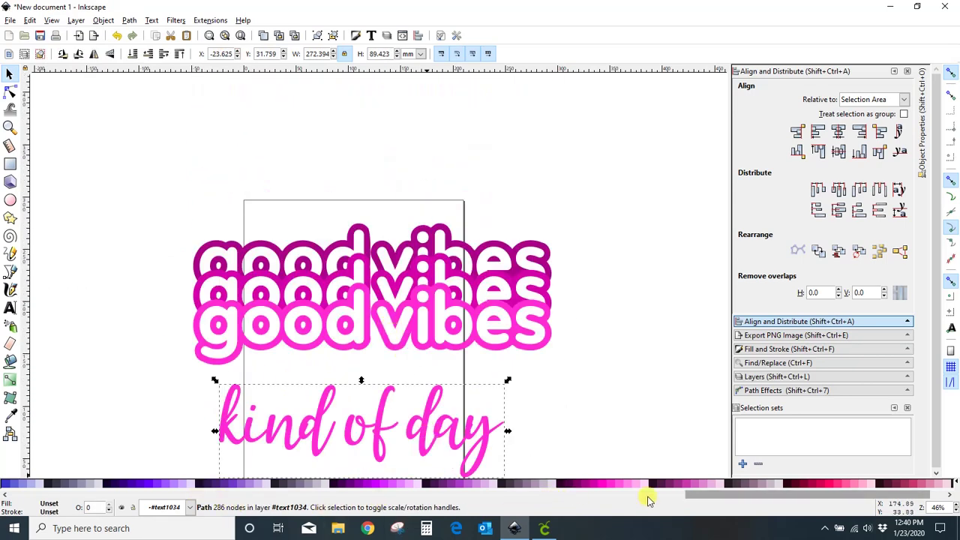
- Colour 'kind of day' cyan #00CCFF, widen it to 316.087 mm, and overlap it with the bottom goodvibes layer
left_click_drag(726, 501, 334, 495)
left_click(279, 488)
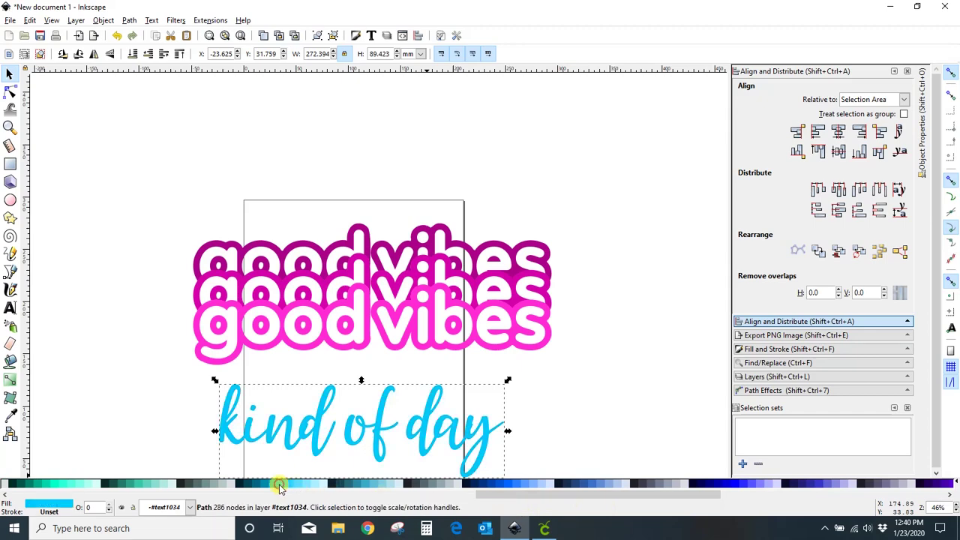
left_click(596, 399)
left_click_drag(483, 437, 499, 379)
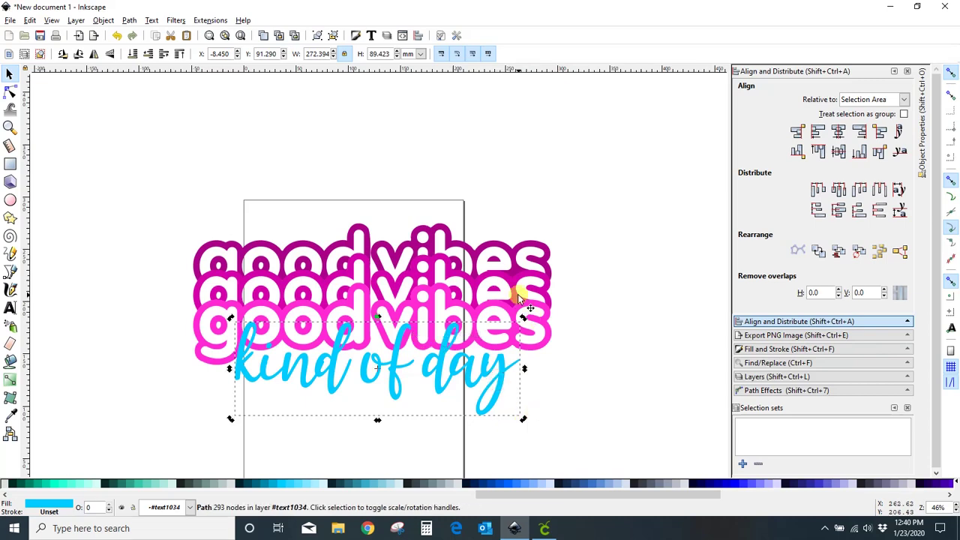
left_click_drag(524, 323, 514, 278)
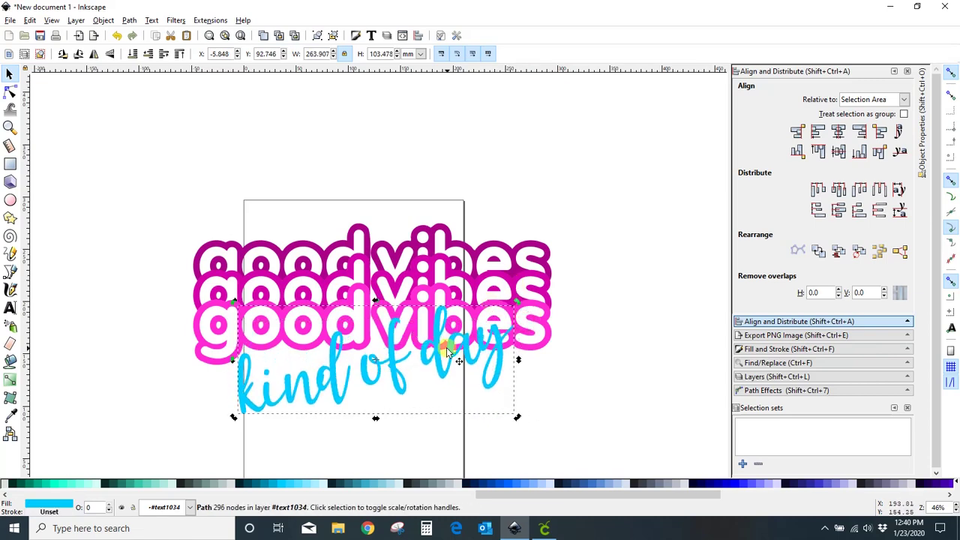
left_click_drag(446, 347, 438, 332)
key("ctrl+z")
key("ctrl+z")
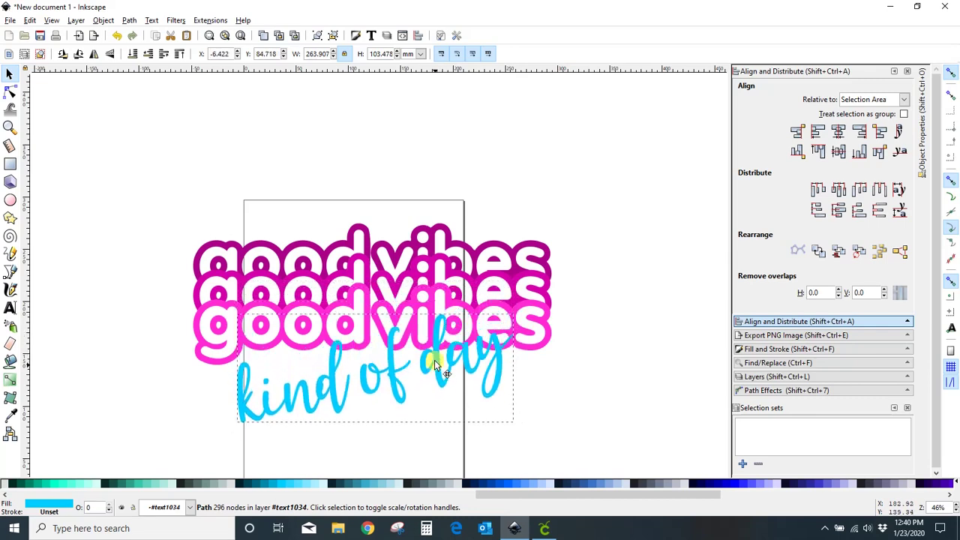
left_click_drag(524, 371, 519, 348)
left_click(603, 348)
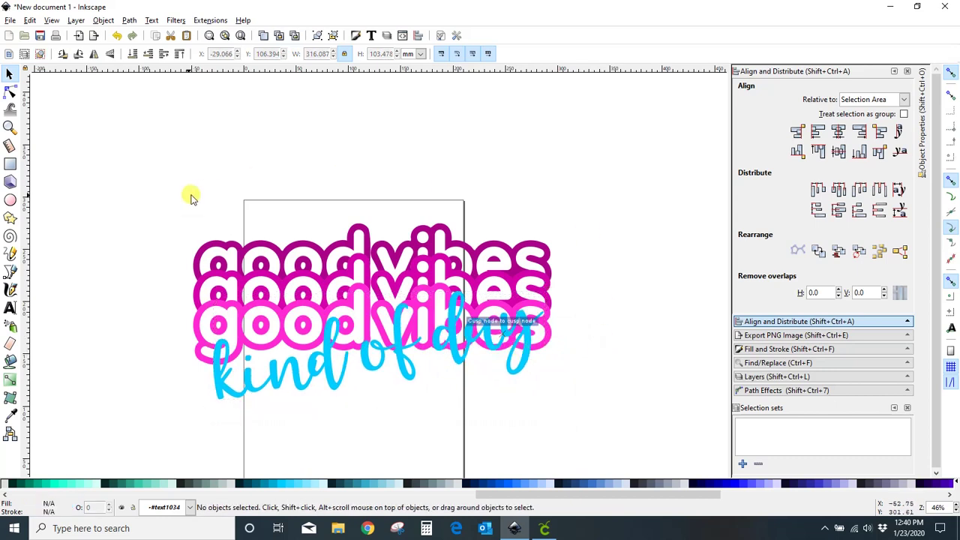
- Group the 'good vibes' stack and the cyan 'kind of day' script into one object
left_click_drag(151, 190, 609, 448)
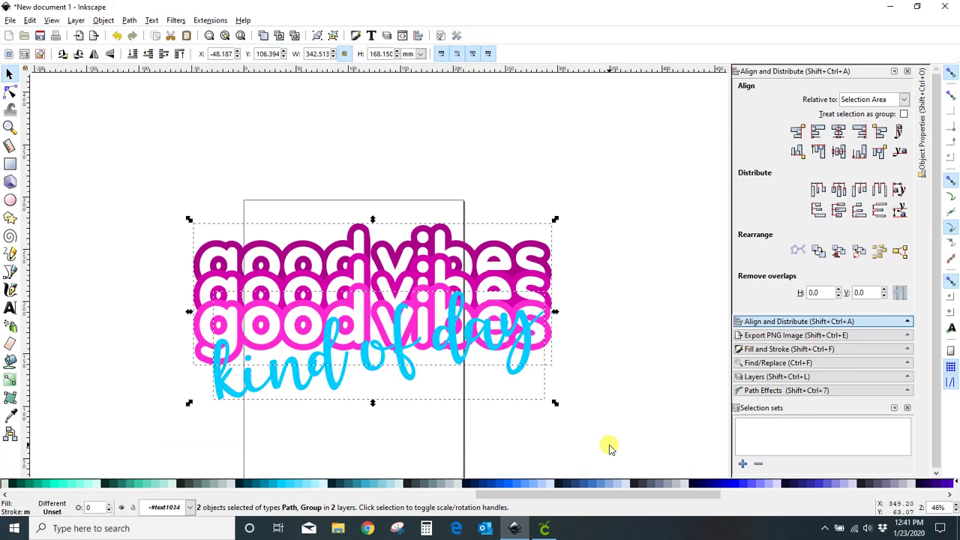
key("ctrl+g")
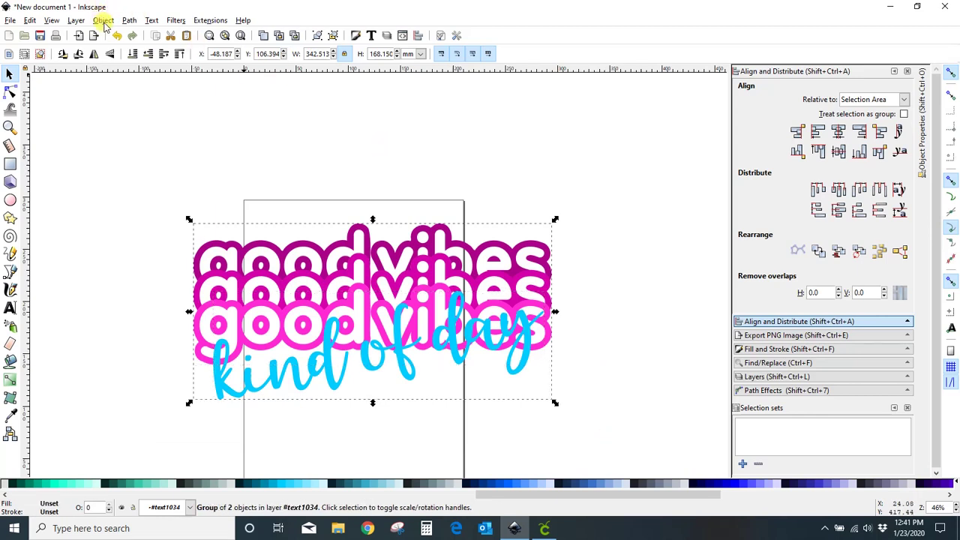
left_click(629, 354)
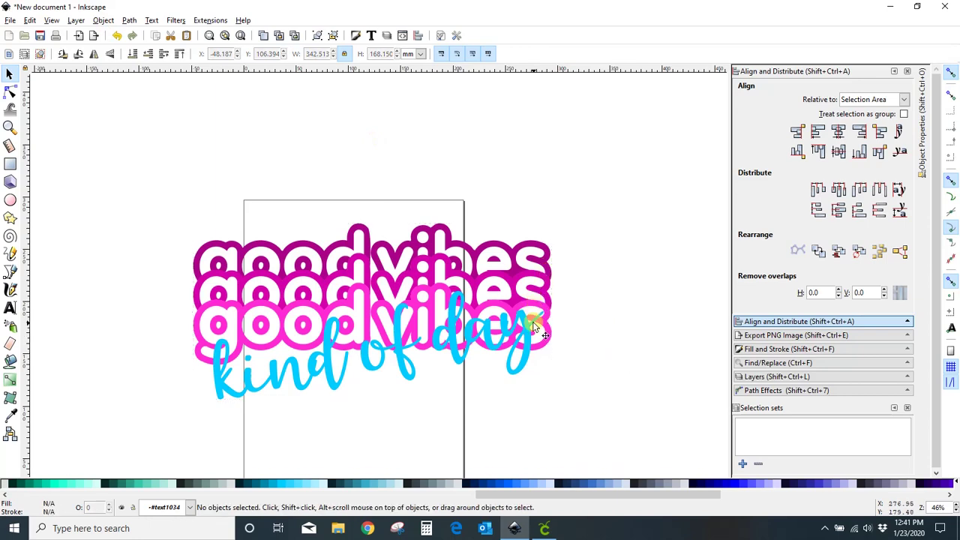
scroll(535, 327, "down", 2)
scroll(535, 327, "up", 1)
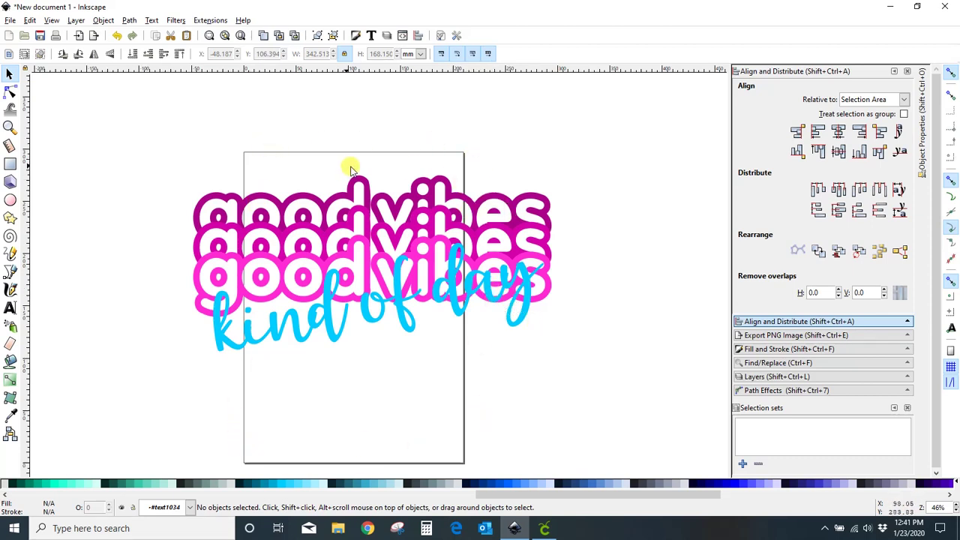
- Shrink the group and move it onto the page, undoing an uneven stretch
left_click(543, 266)
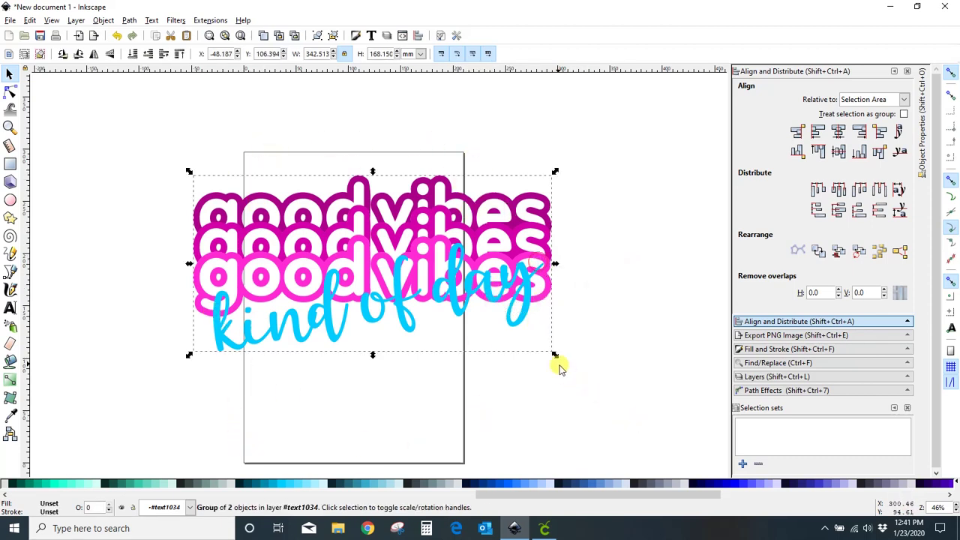
left_click_drag(555, 354, 343, 279)
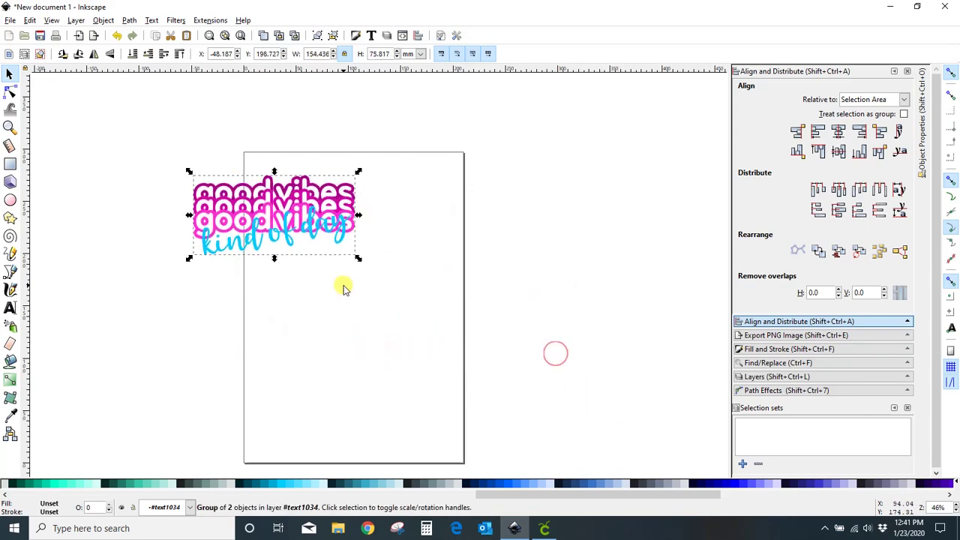
left_click_drag(295, 213, 365, 277)
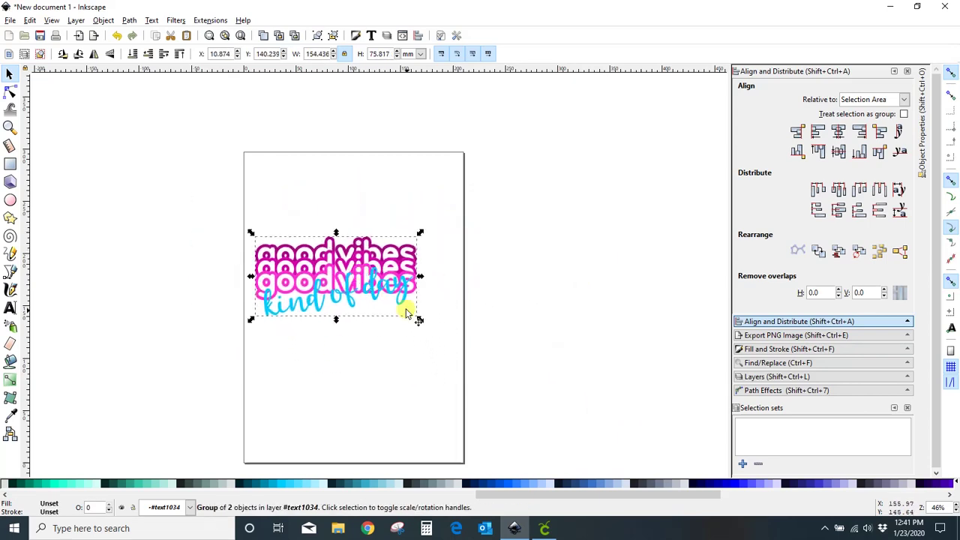
left_click_drag(421, 322, 452, 335)
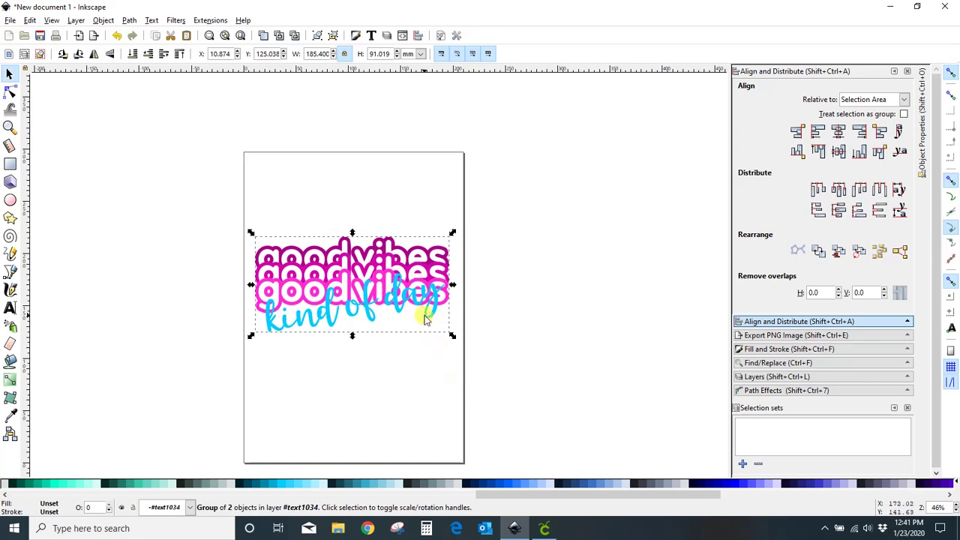
left_click(343, 55)
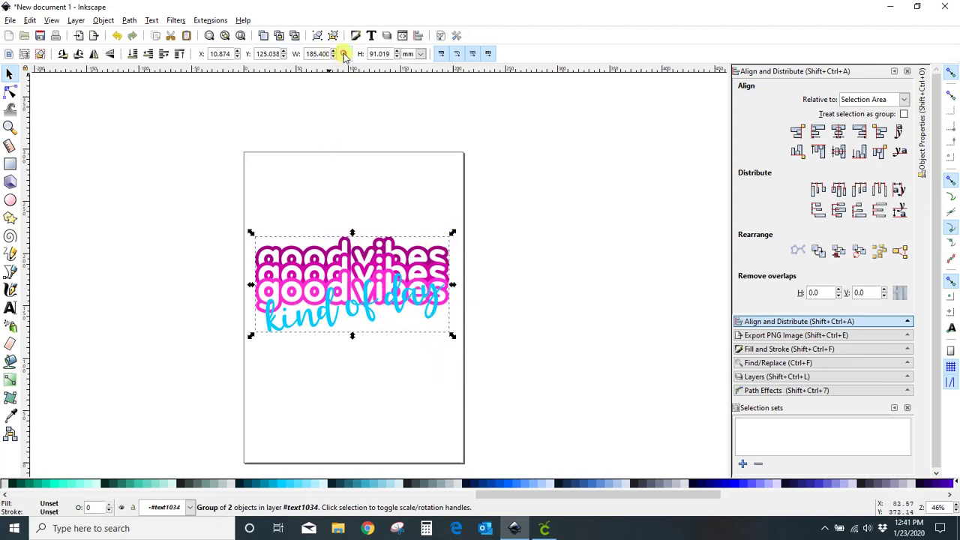
left_click_drag(453, 336, 627, 423)
left_click(30, 21)
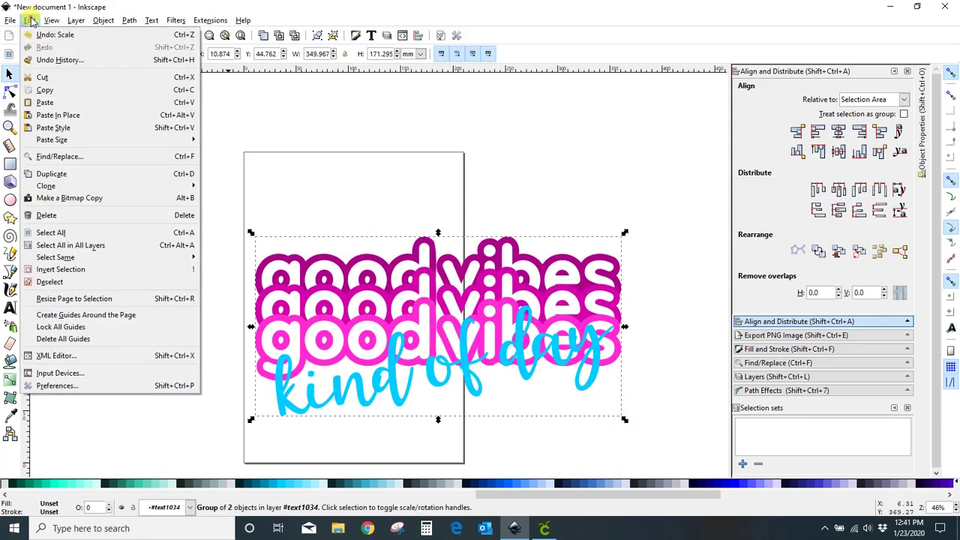
left_click(64, 33)
- Enlarge the group slightly to about 193 mm wide and nudge it into place
left_click(75, 153)
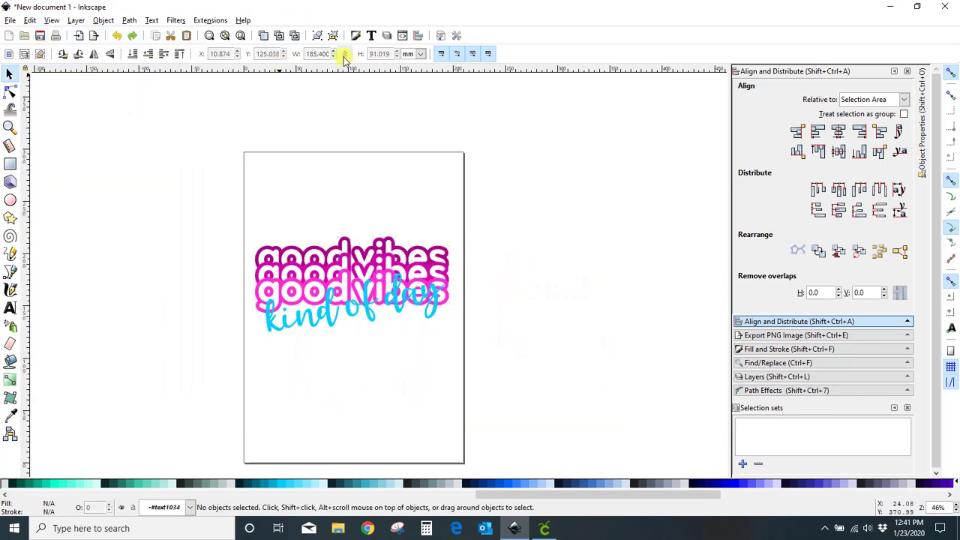
left_click(424, 291)
left_click_drag(453, 334, 471, 345)
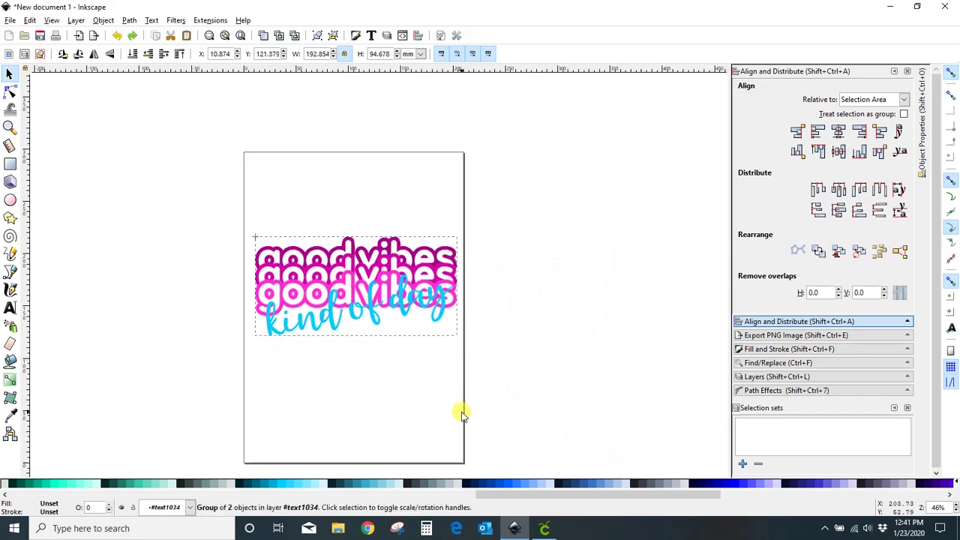
left_click(409, 285)
mouse_move(409, 285)
left_mouse_down()
mouse_move(395, 291)
mouse_move(401, 301)
left_mouse_up()
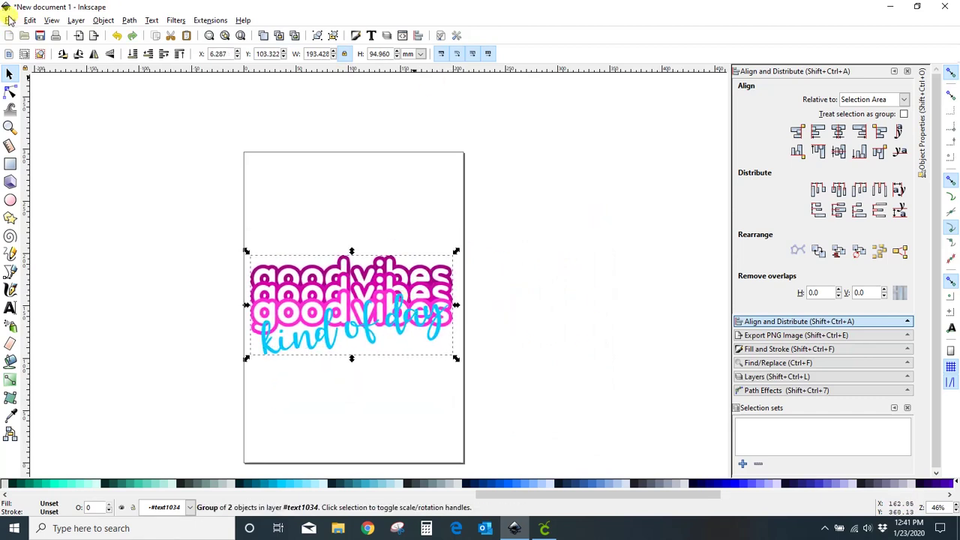
- Save the drawing as goodvibes.svg in Inkscape SVG format
left_click(9, 20)
left_click(32, 110)
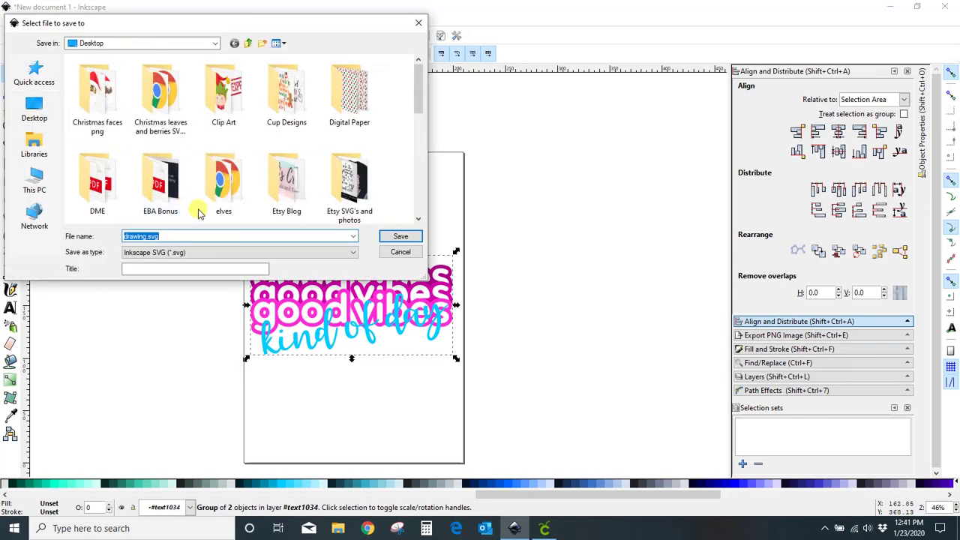
type("goodvie")
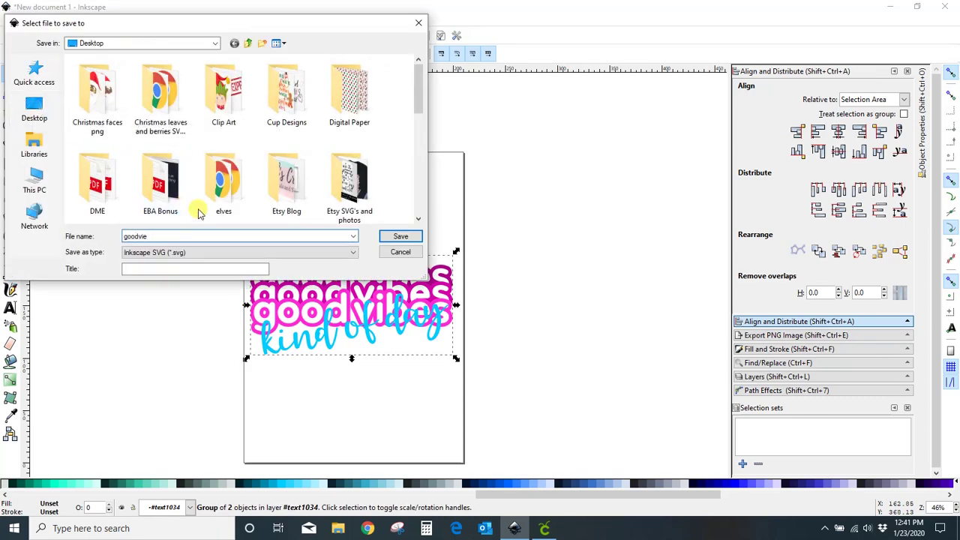
key("BackSpace")
type("bes")
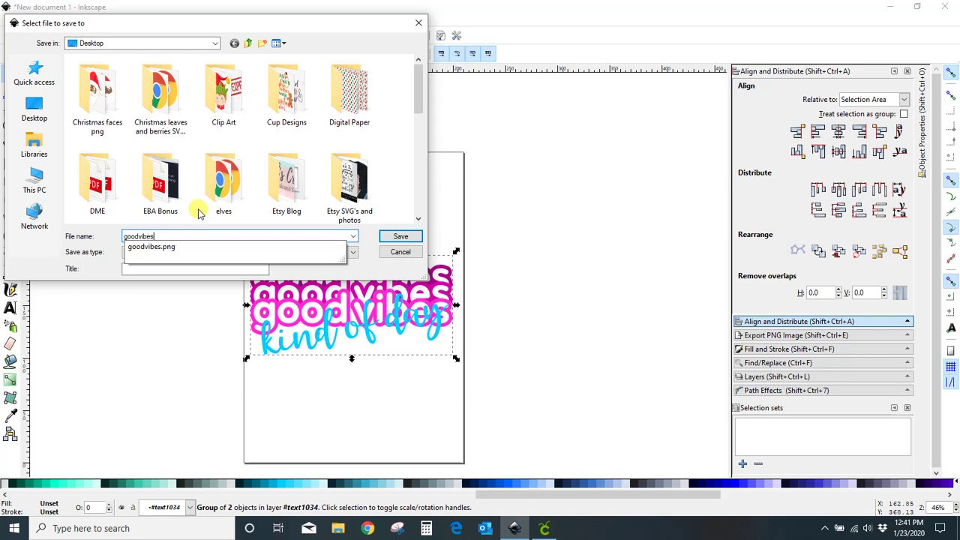
left_click(402, 237)
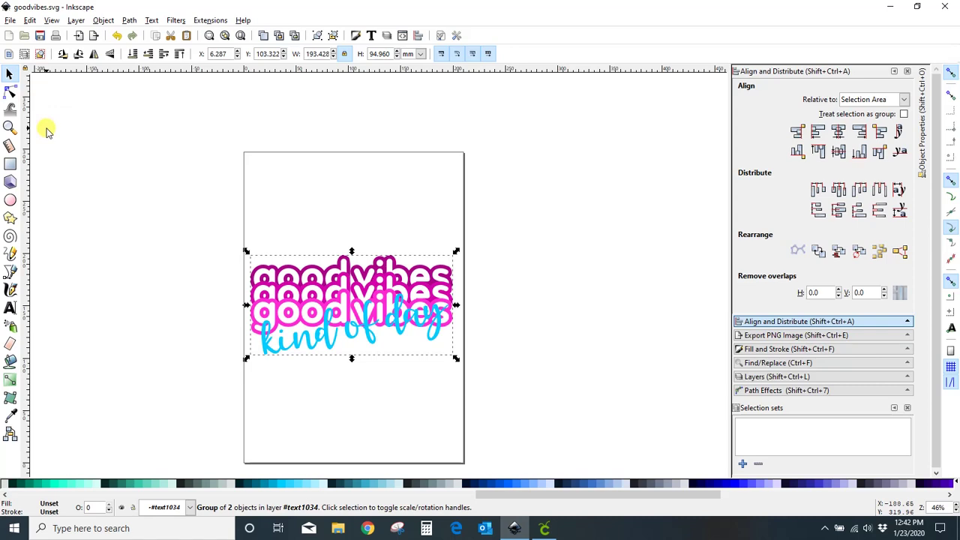
- In Cricut Design Space, start a new image upload and pick goodvibes.svg
left_click(545, 528)
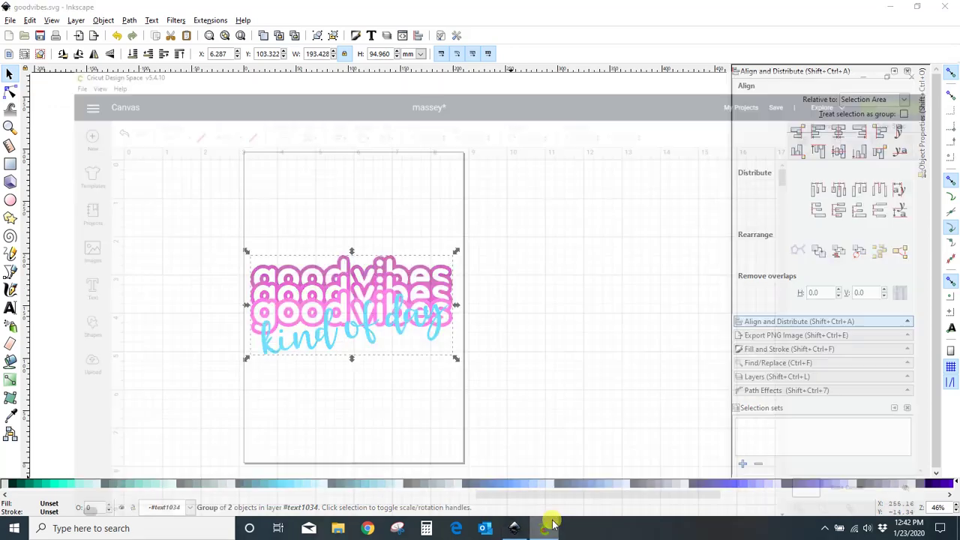
left_click(22, 334)
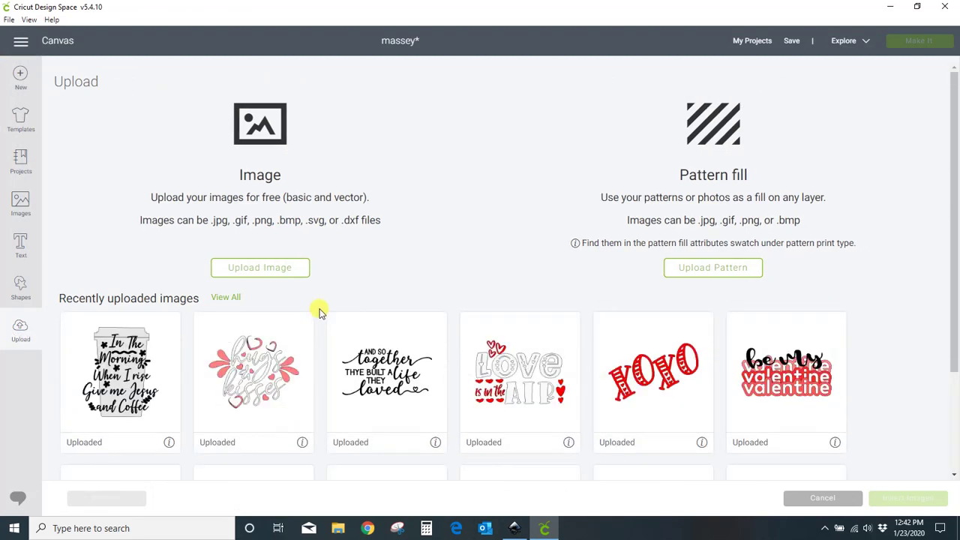
left_click(268, 270)
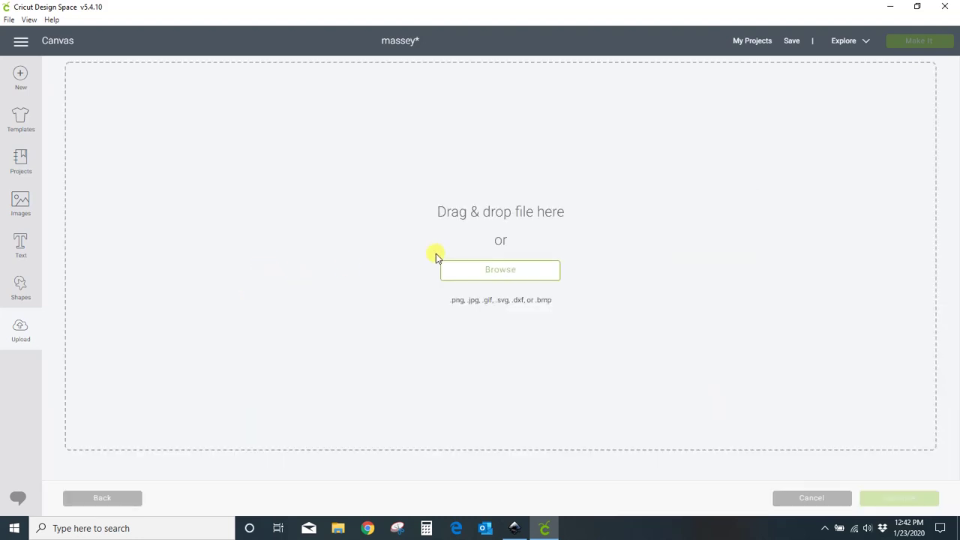
left_click(502, 272)
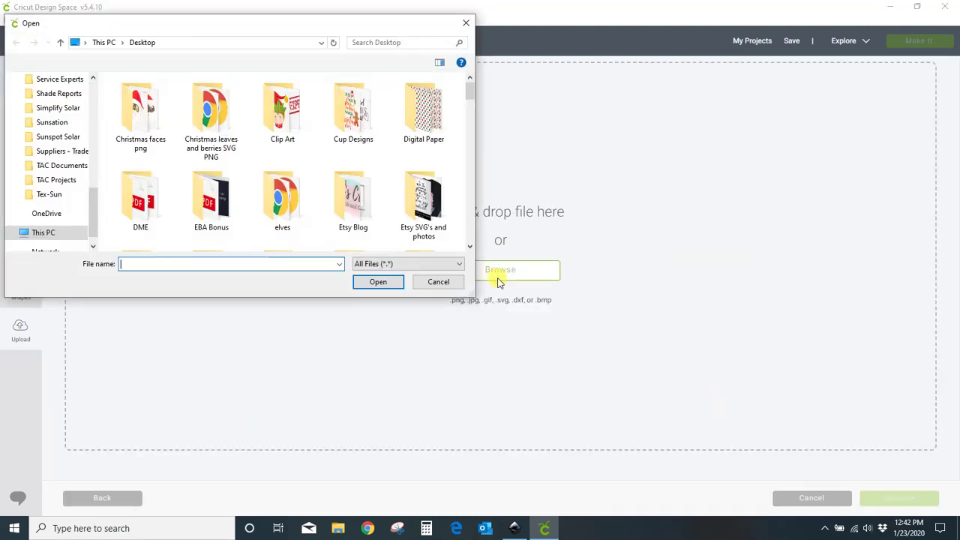
scroll(359, 174, "down", 10)
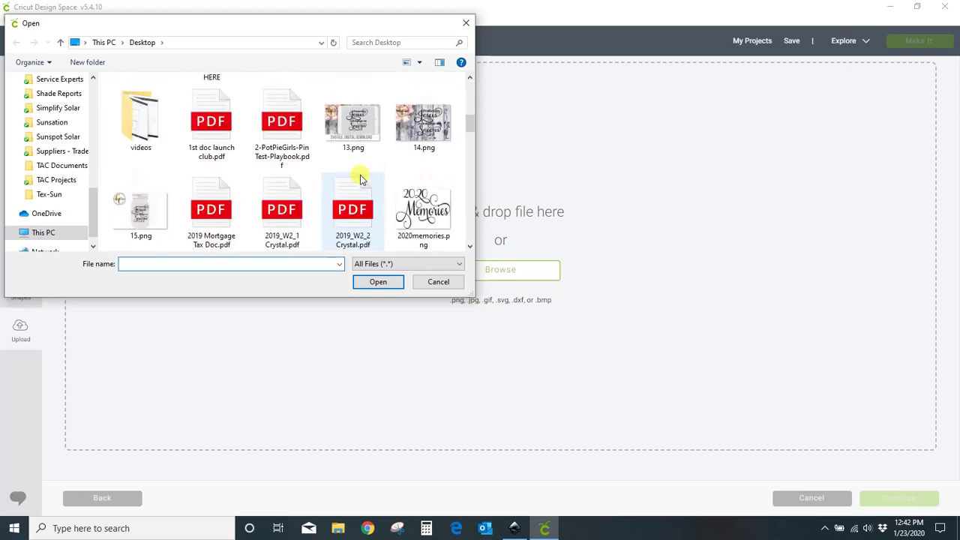
scroll(360, 174, "down", 8)
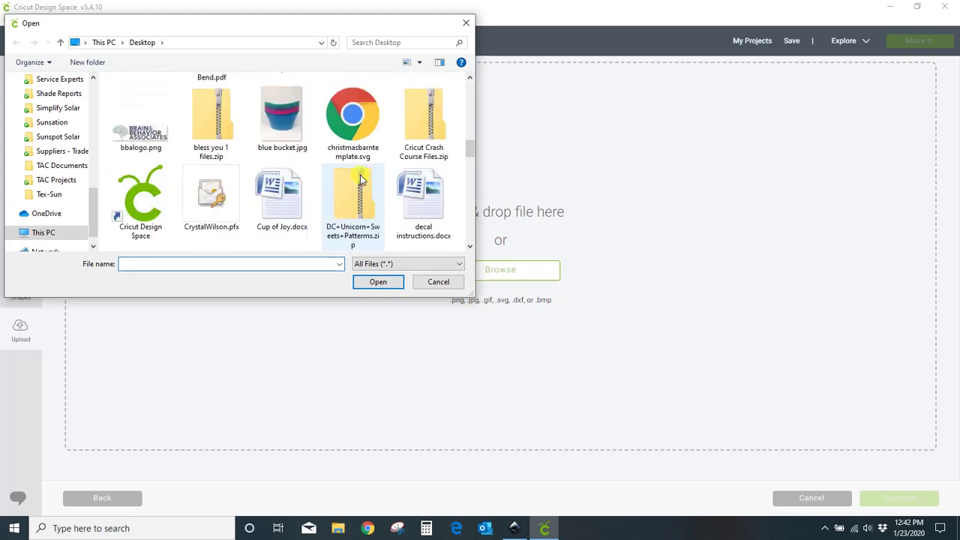
scroll(360, 174, "down", 2)
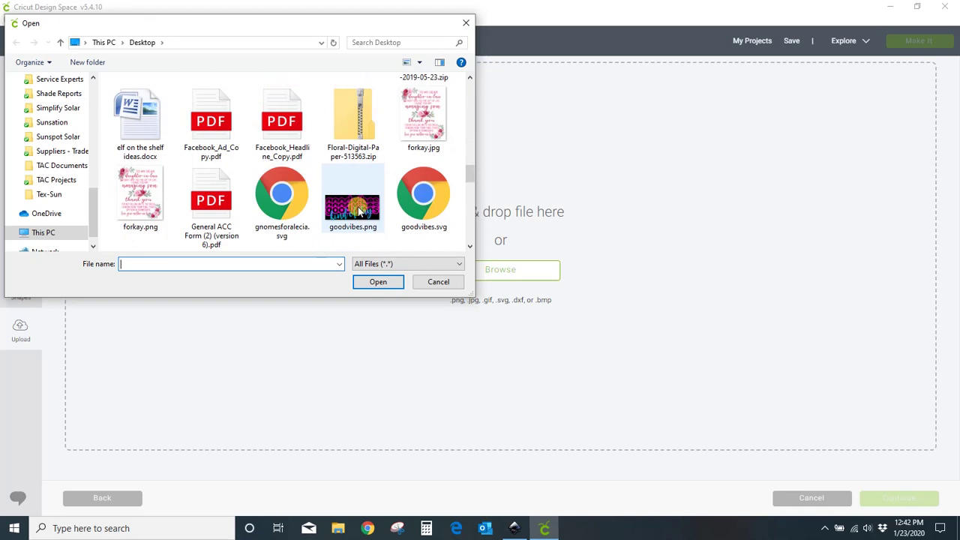
left_click(420, 194)
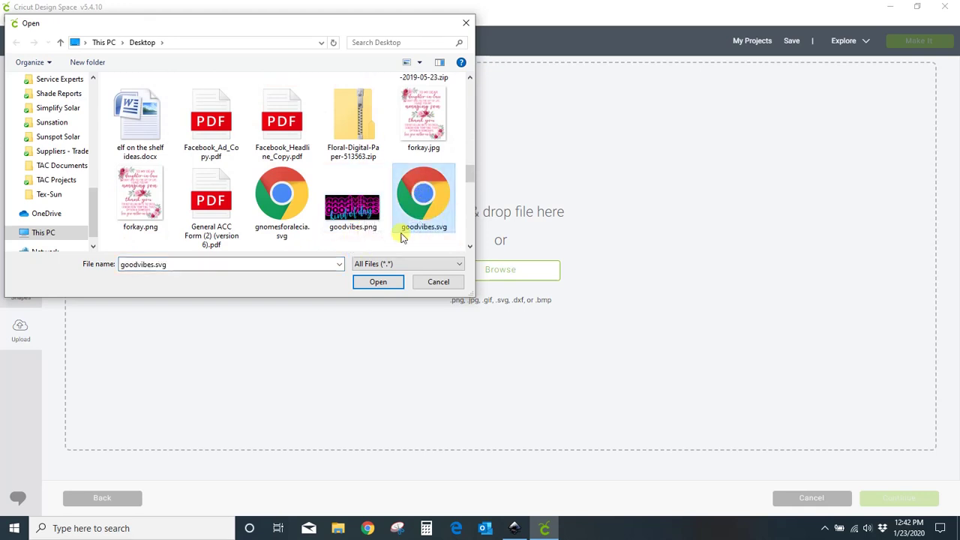
- Upload the file, save it as goodvibes, and select its new thumbnail
left_click(377, 282)
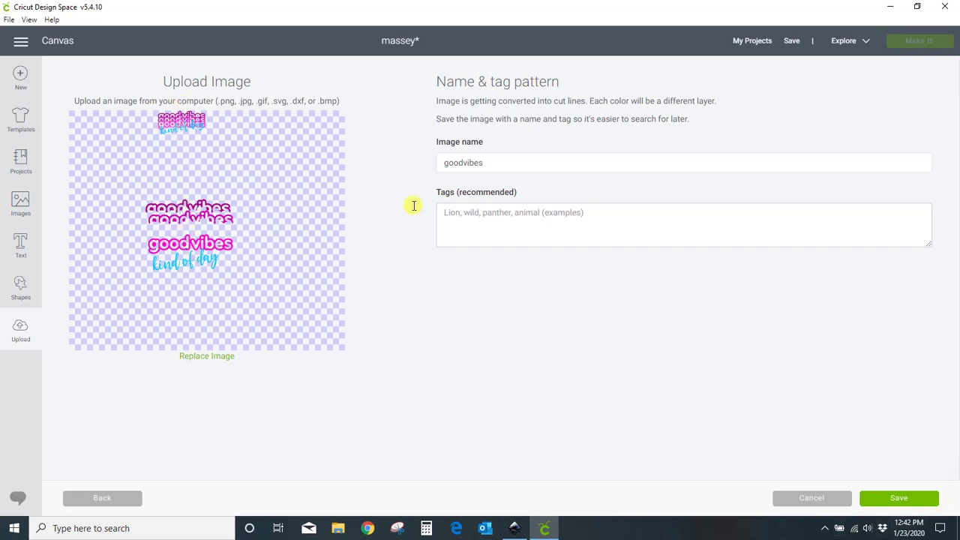
left_click(919, 498)
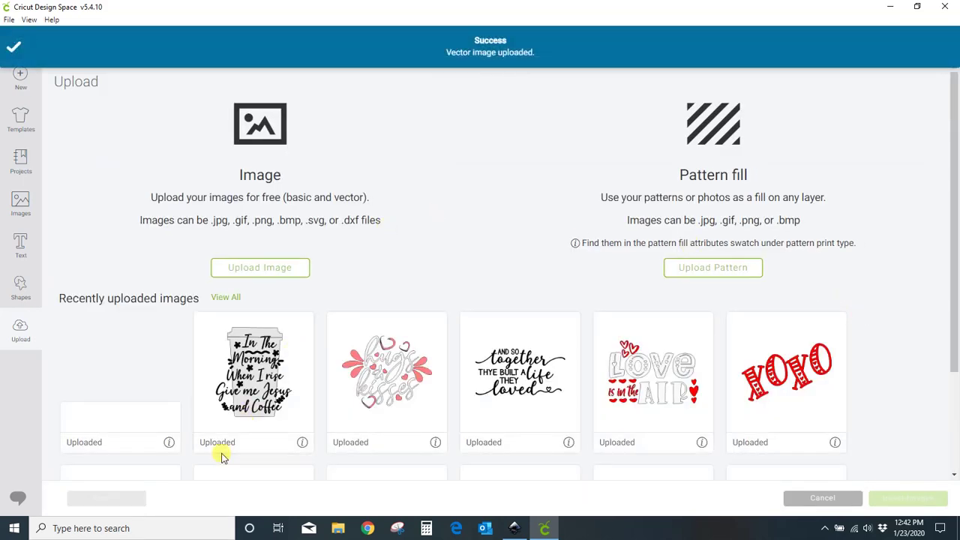
left_click(161, 354)
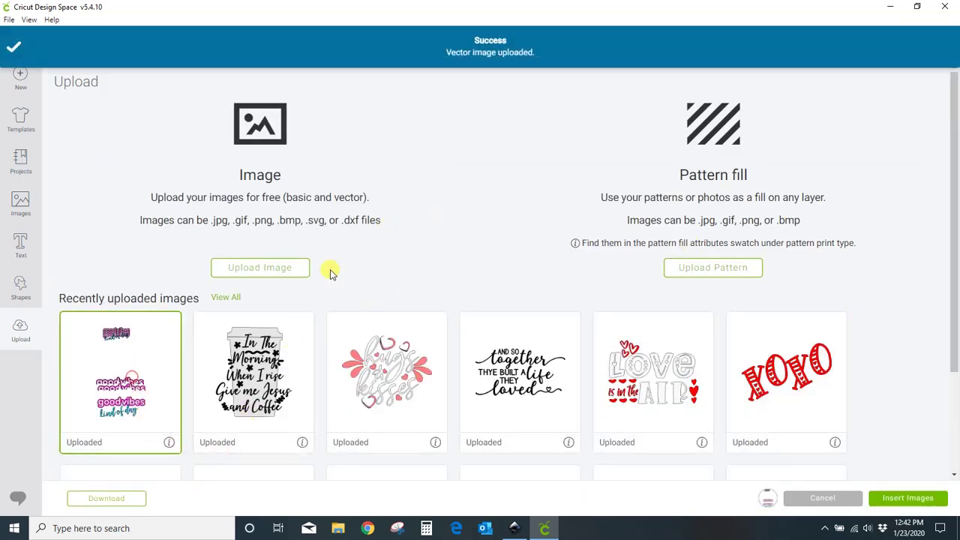
- Insert the goodvibes image, ungroup it, and delete the extra duplicate copies
left_click(908, 499)
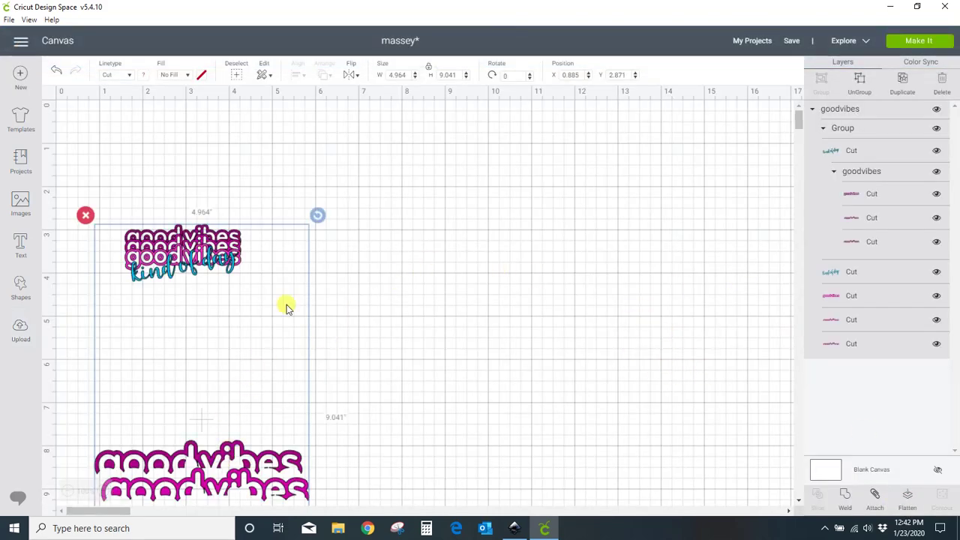
left_click_drag(208, 252, 449, 174)
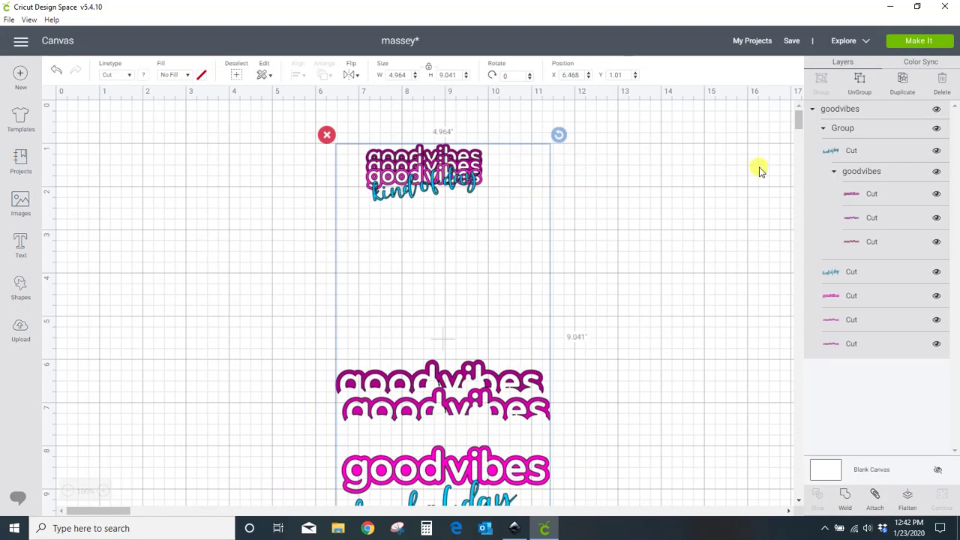
left_click(861, 84)
scroll(682, 312, "down", 3)
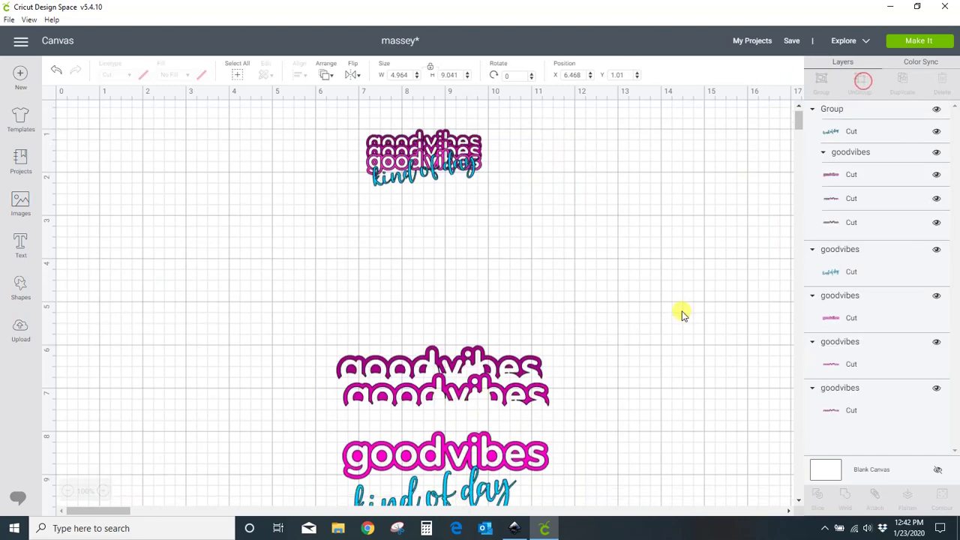
left_click_drag(274, 208, 687, 420)
key("Delete")
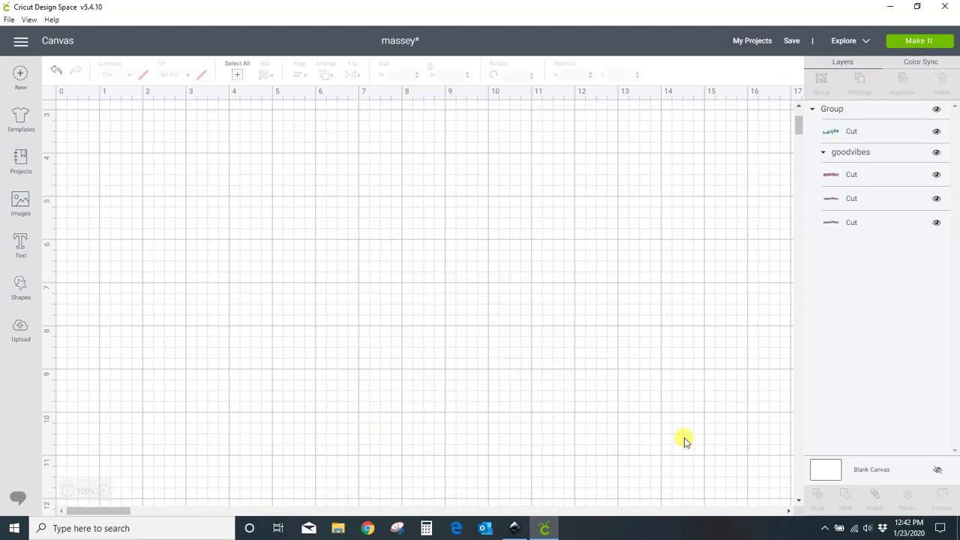
scroll(684, 438, "up", 3)
- Enlarge the remaining design to 10.075 inches wide and reposition it
left_click_drag(442, 176, 593, 341)
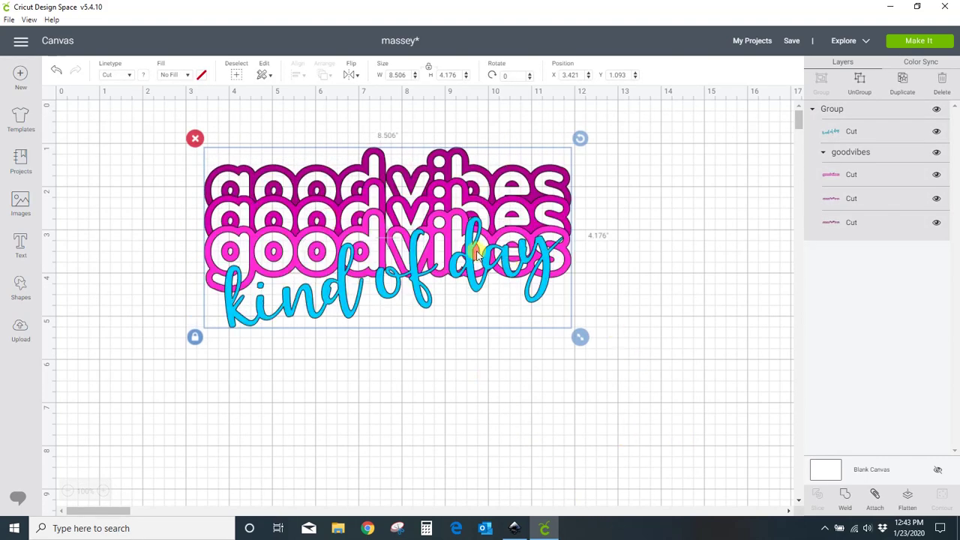
left_click_drag(533, 291, 548, 345)
left_click_drag(595, 391, 660, 420)
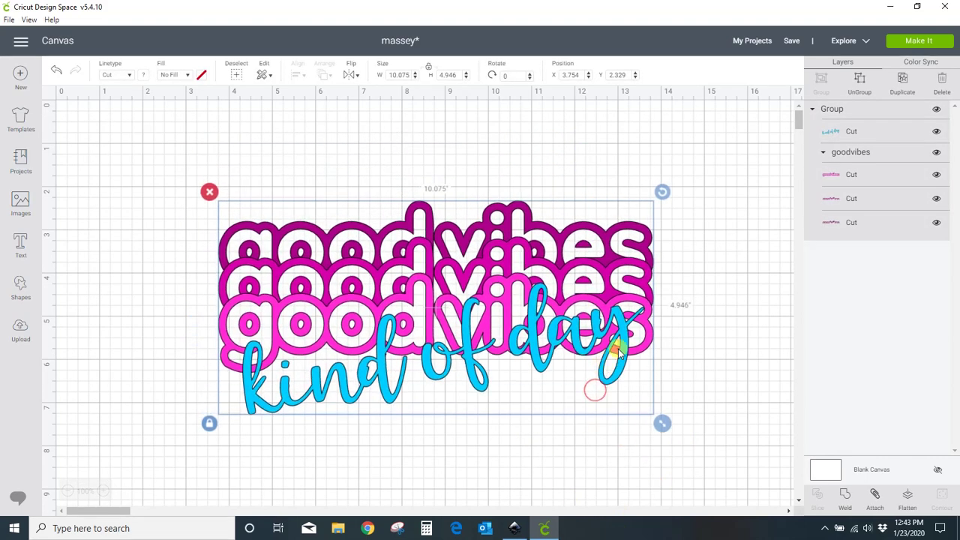
left_click_drag(595, 388, 572, 356)
left_click(716, 334)
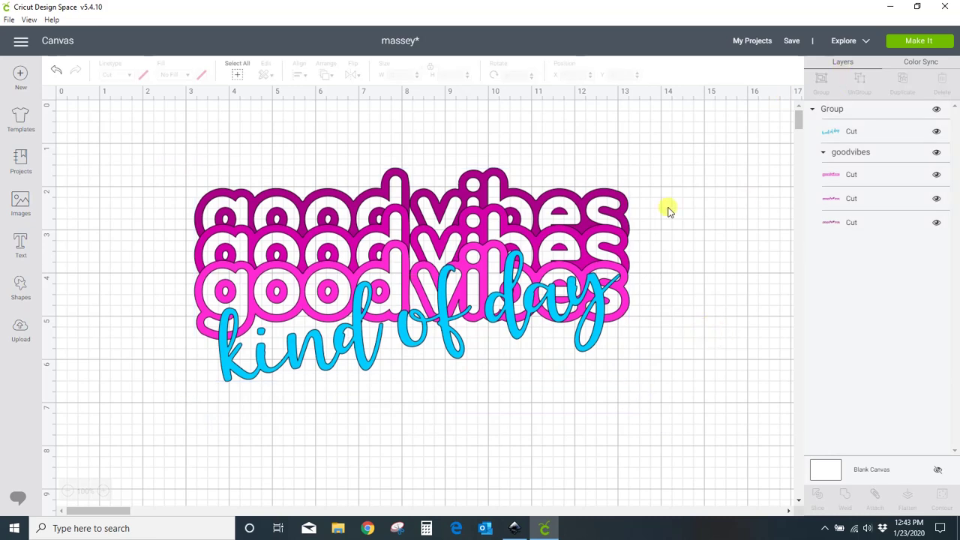
- Ungroup the design and pull the script and each goodvibes layer apart
key("ctrl+a")
left_click(851, 83)
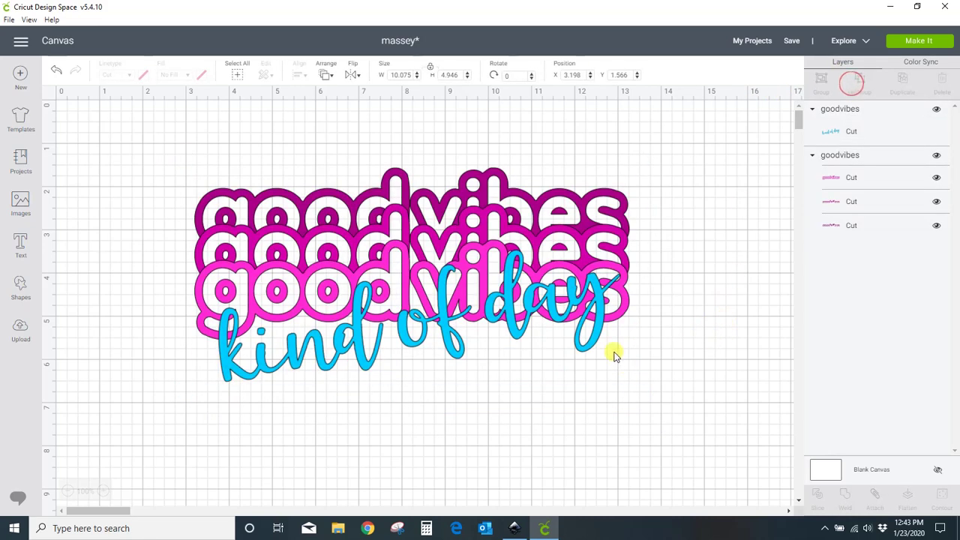
left_click_drag(613, 355, 609, 489)
left_click_drag(593, 332, 605, 396)
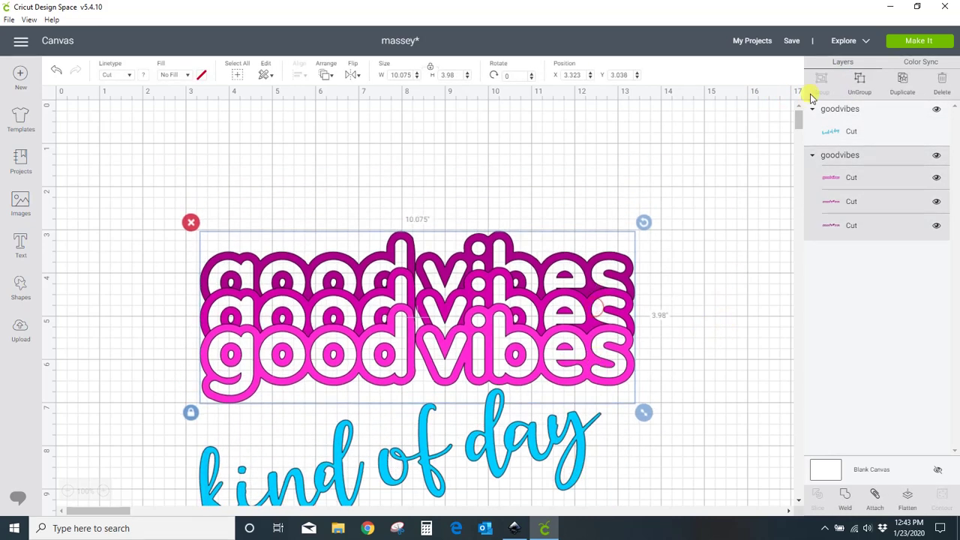
left_click(857, 82)
left_click_drag(583, 273, 567, 126)
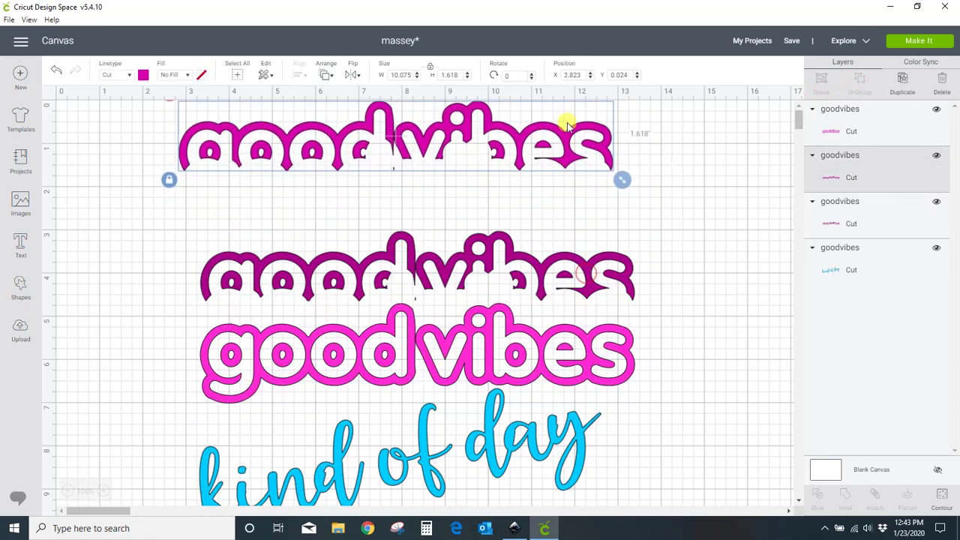
left_click_drag(594, 368, 568, 386)
left_click_drag(574, 266, 575, 239)
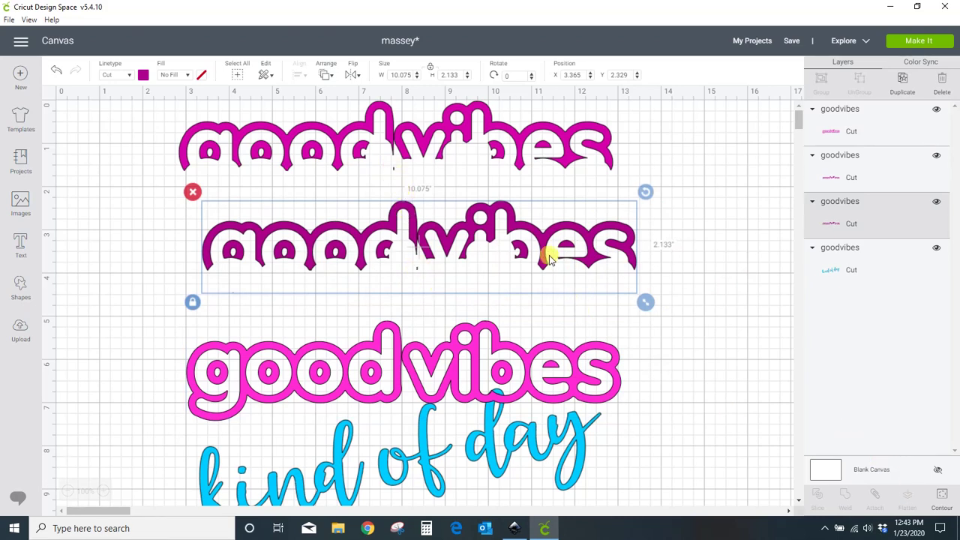
left_click(941, 497)
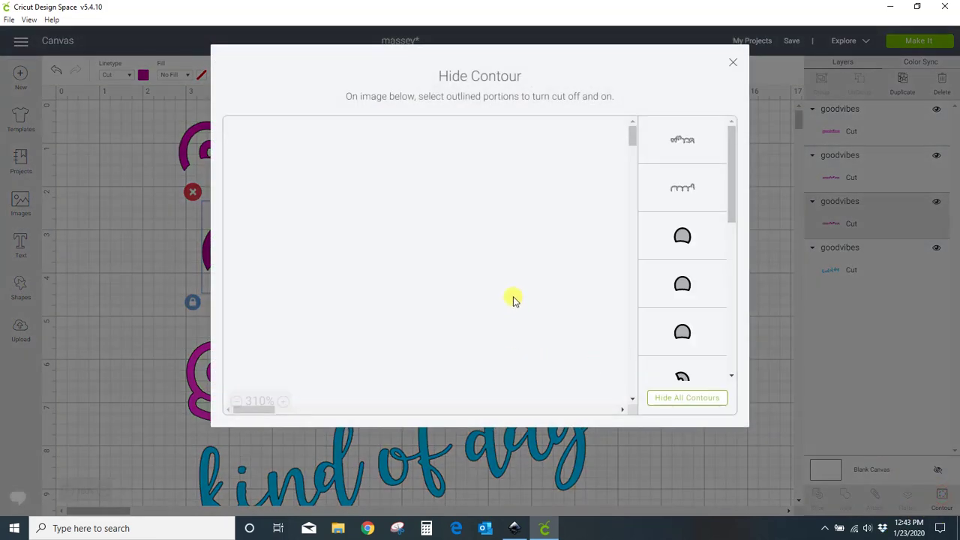
scroll(514, 298, "down", 3)
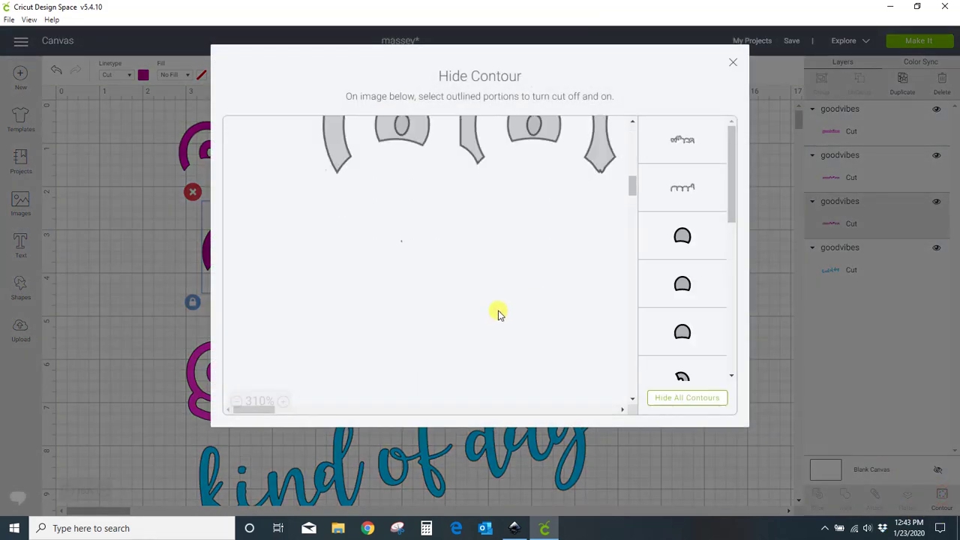
scroll(375, 371, "up", 3)
left_click(236, 402)
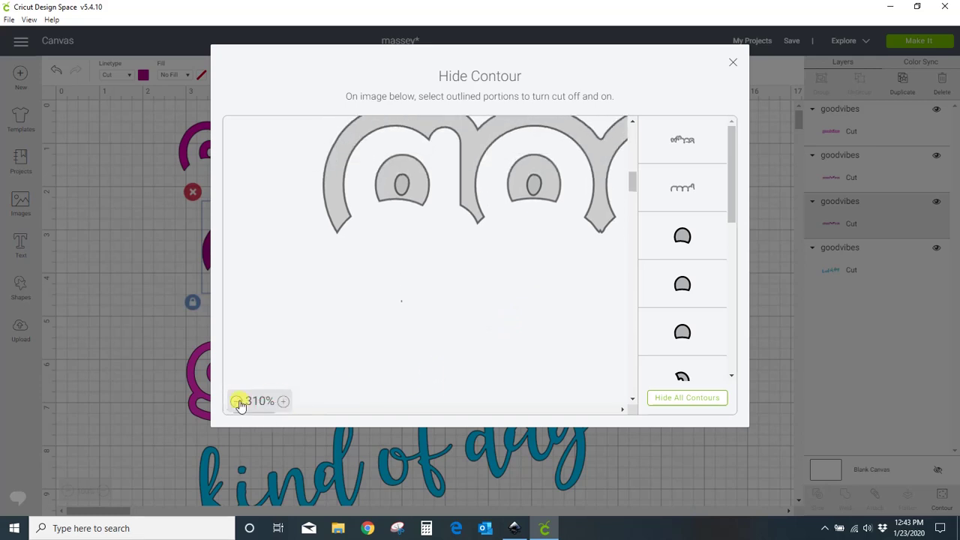
left_click(238, 402)
scroll(471, 334, "up", 3)
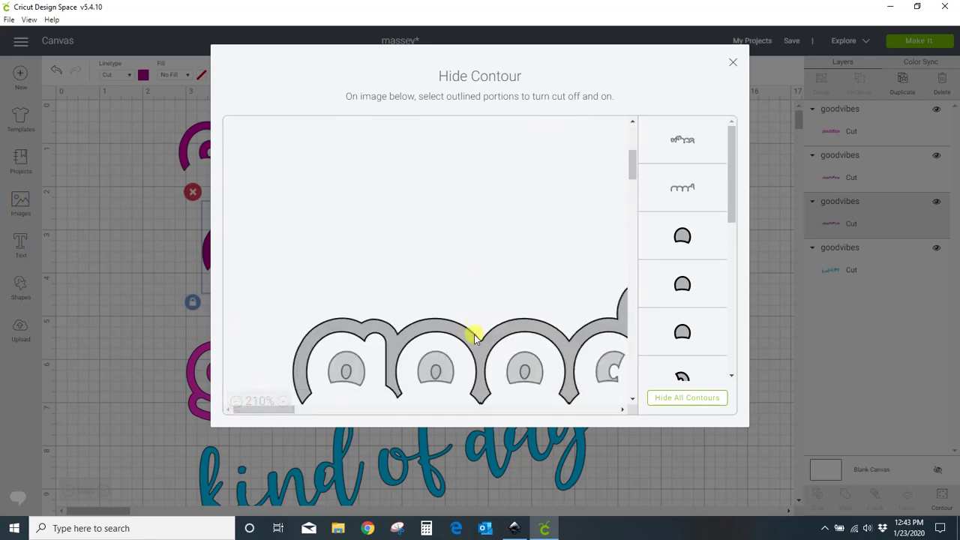
scroll(405, 352, "down", 3)
left_click(236, 403)
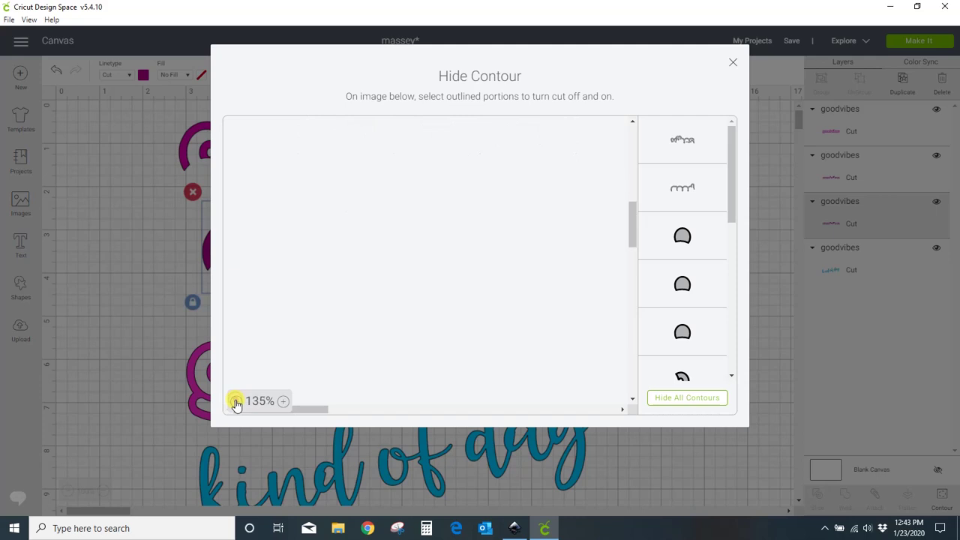
left_click(236, 403)
scroll(440, 334, "up", 5)
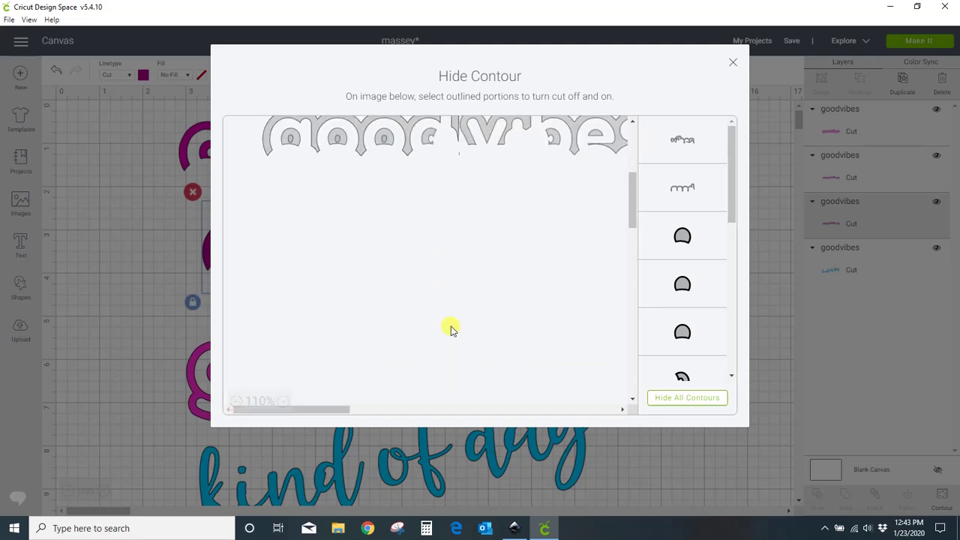
scroll(453, 315, "up", 3)
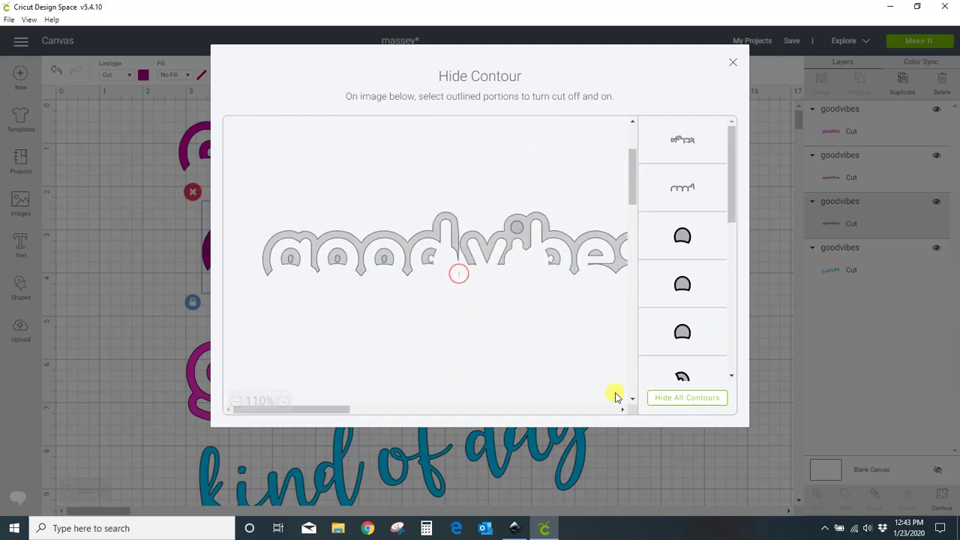
left_click(735, 63)
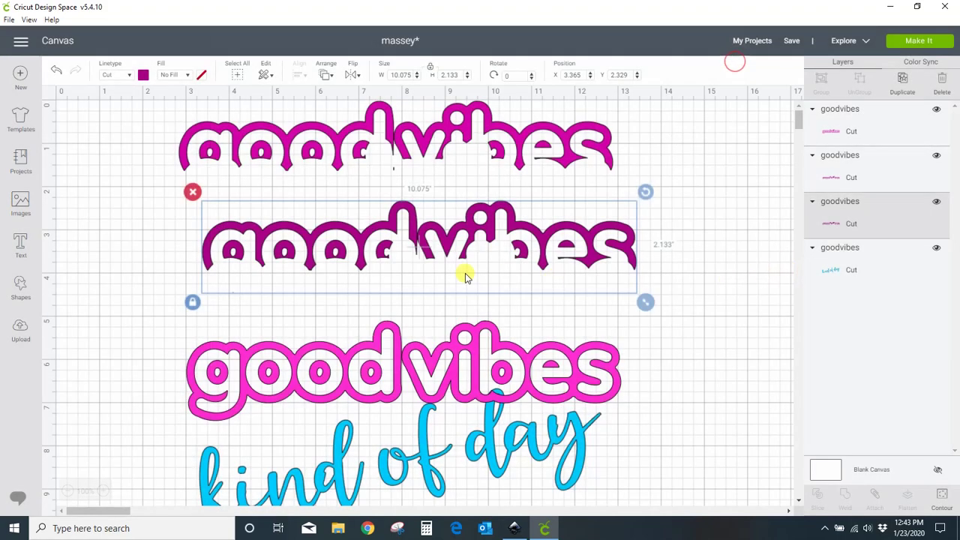
left_click(404, 136)
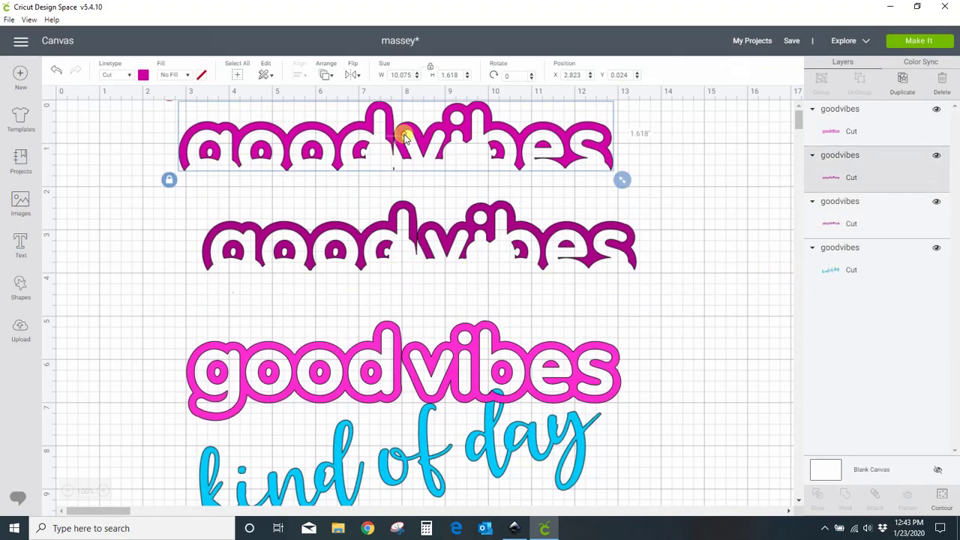
left_click(943, 493)
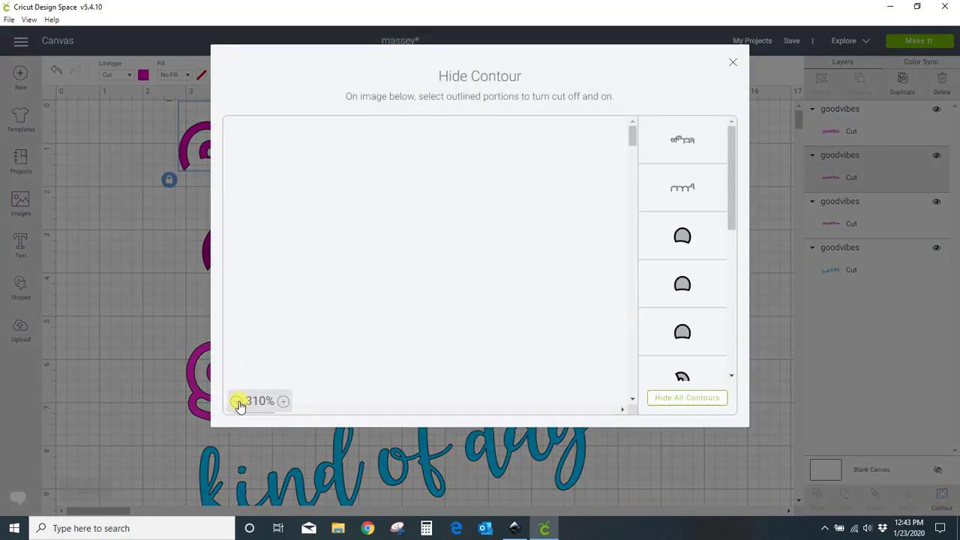
left_click(237, 402)
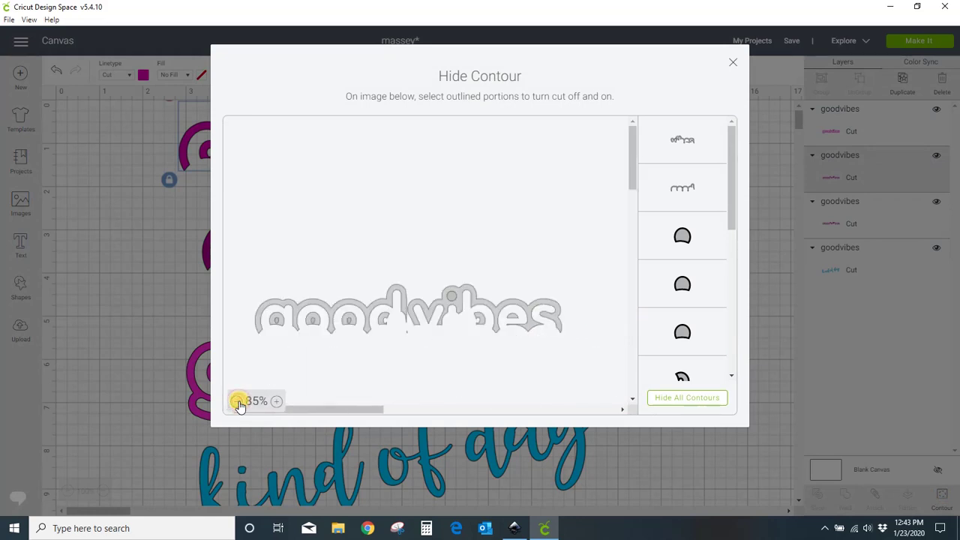
left_click(237, 402)
left_click(276, 402)
left_click(276, 401)
left_click(276, 401)
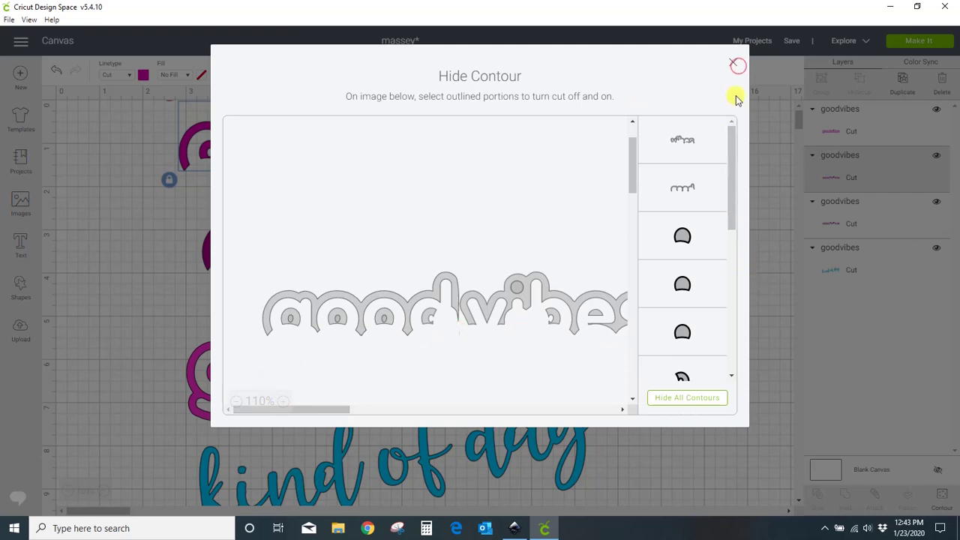
left_click(733, 64)
- Move the pink and top goodvibes layers onto the dark copy to form an offset stack
left_click(660, 339)
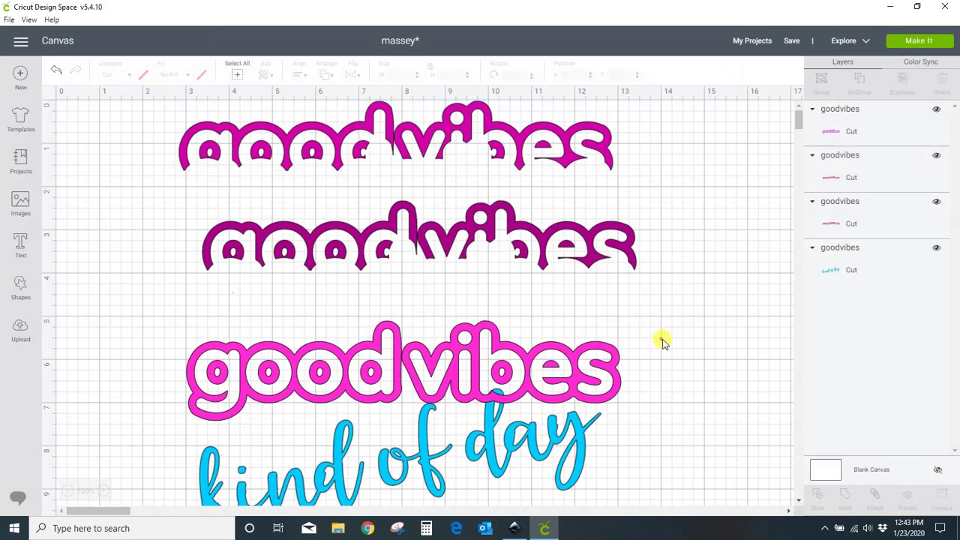
left_click_drag(576, 339, 574, 300)
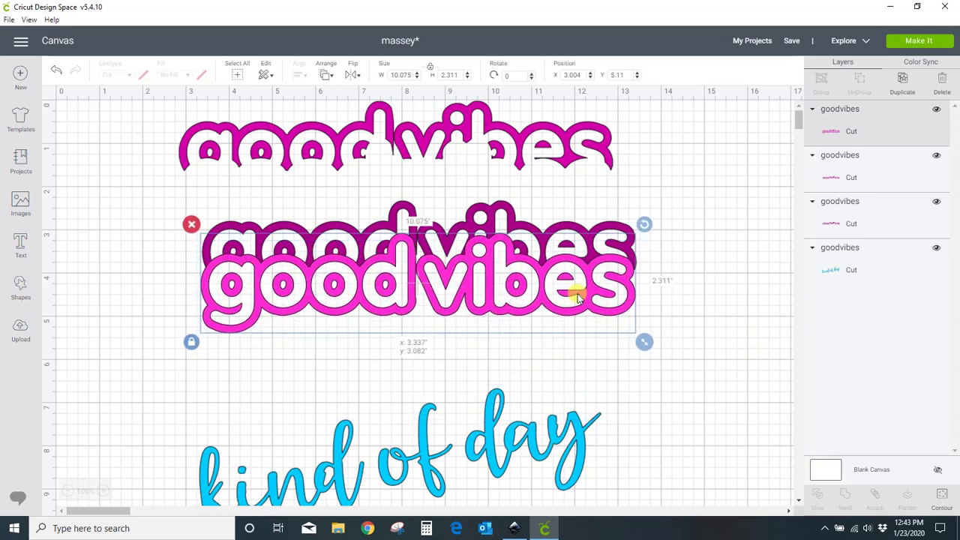
left_click_drag(572, 165, 600, 214)
left_click(714, 374)
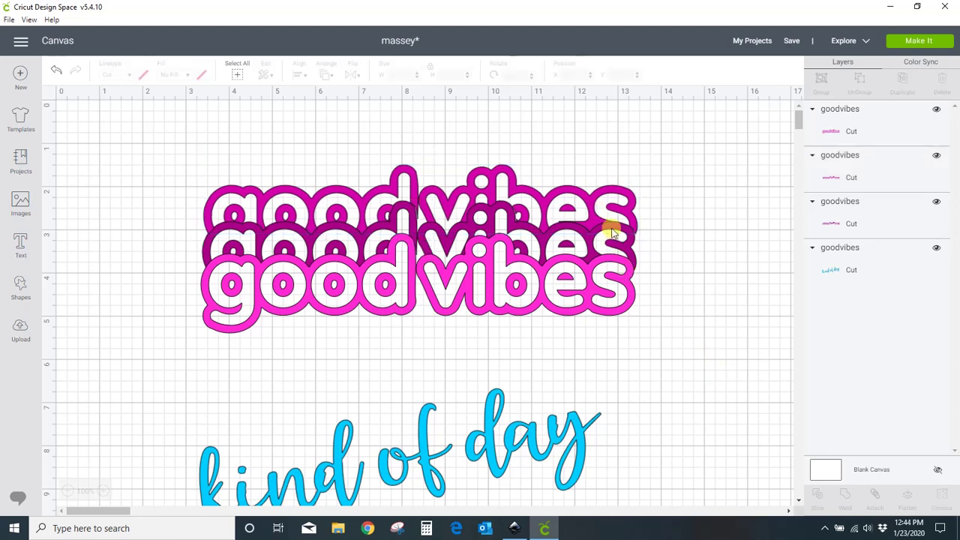
left_click_drag(607, 215, 609, 209)
left_click(695, 373)
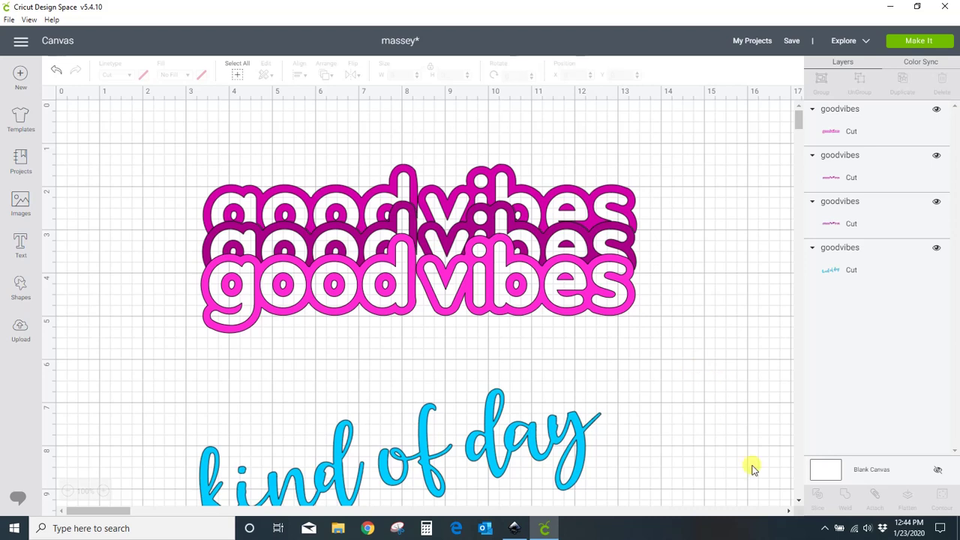
left_click(824, 528)
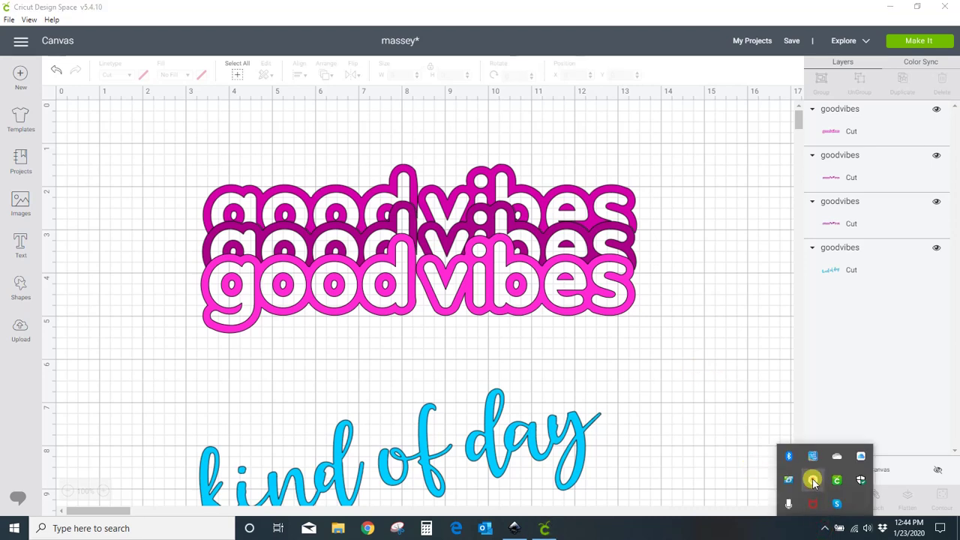